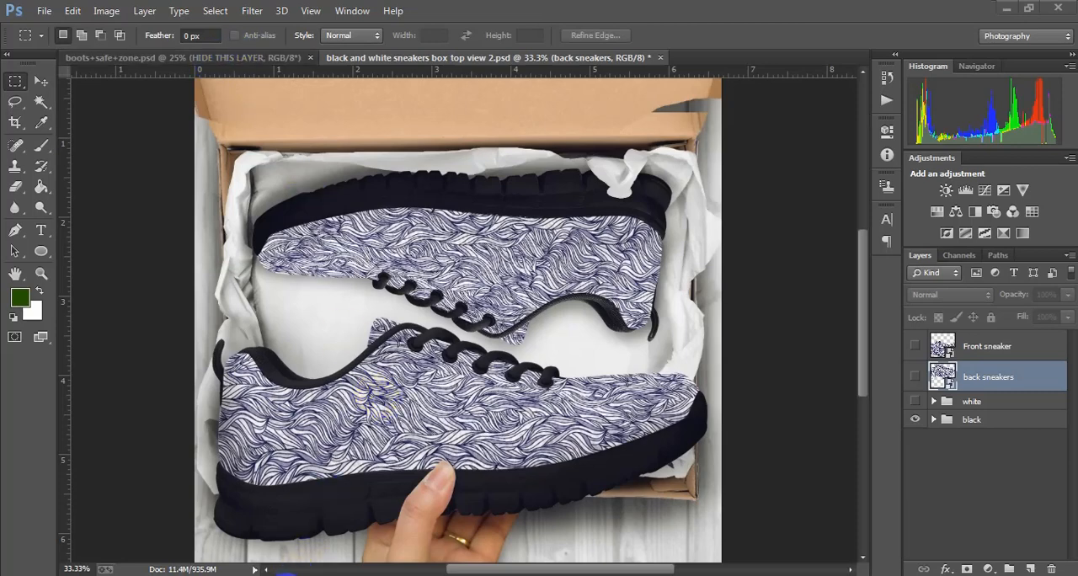
Switch to the browser and look over the channel's YouTube playlists, including the Adobe Photoshop full tutorial one
left_click(288, 575)
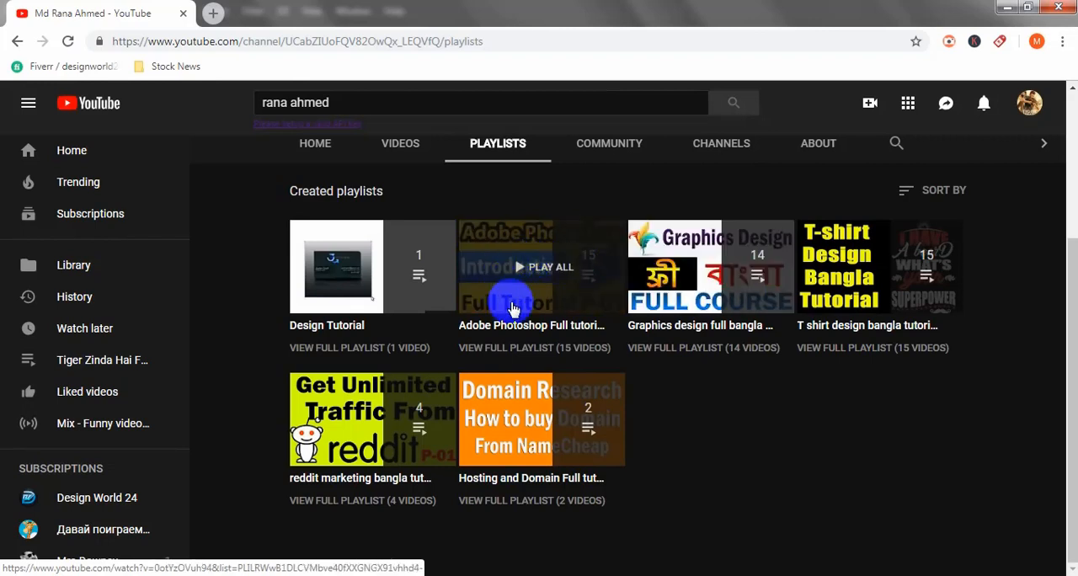
left_click(548, 281)
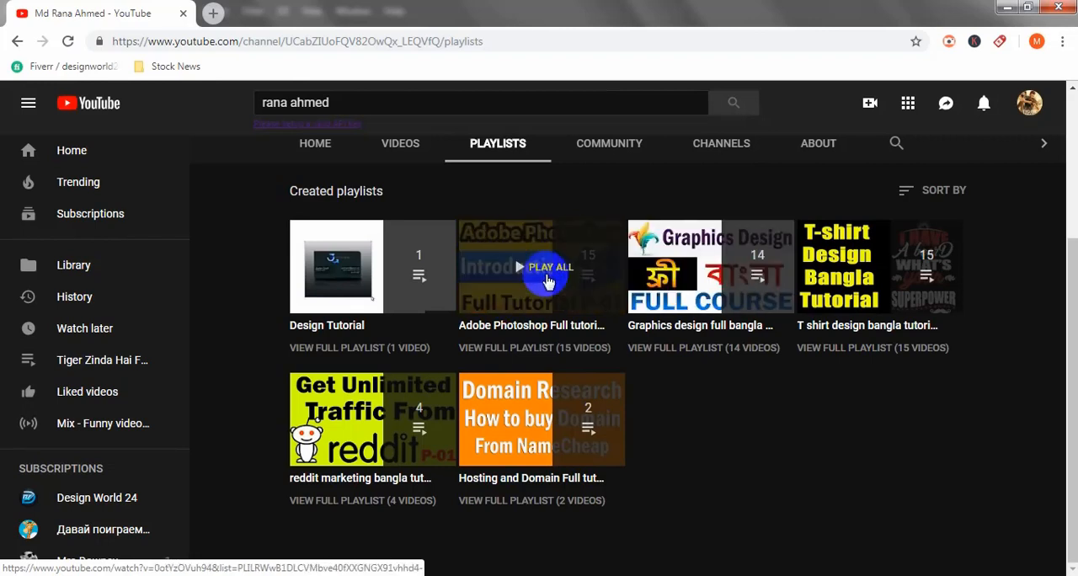
left_click(1006, 7)
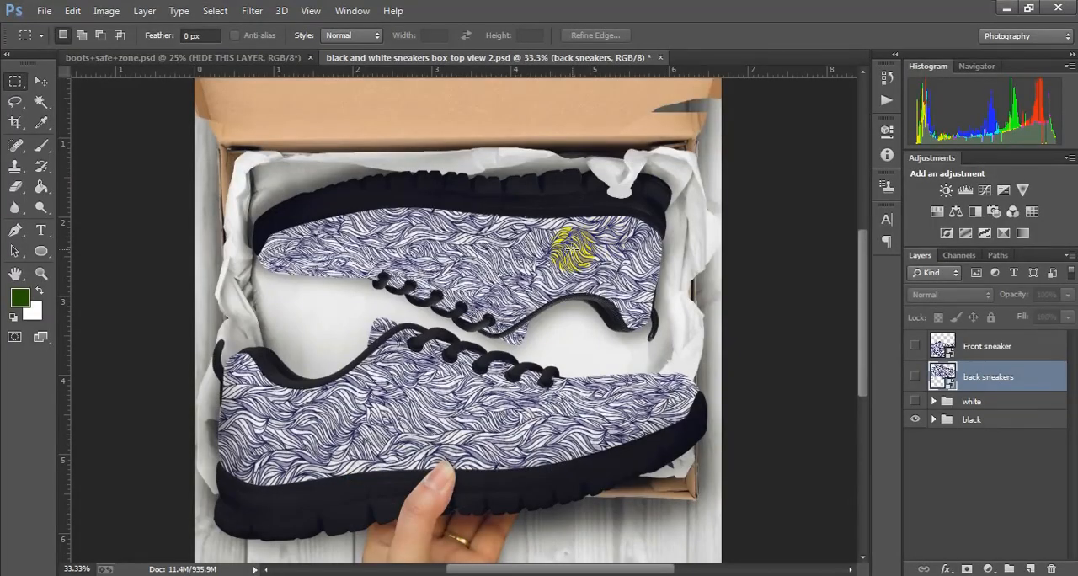
Bring up the sneakers+all+files folder in Windows Explorer and go up to its Mockups folder to view the mockup sets
left_click(323, 495)
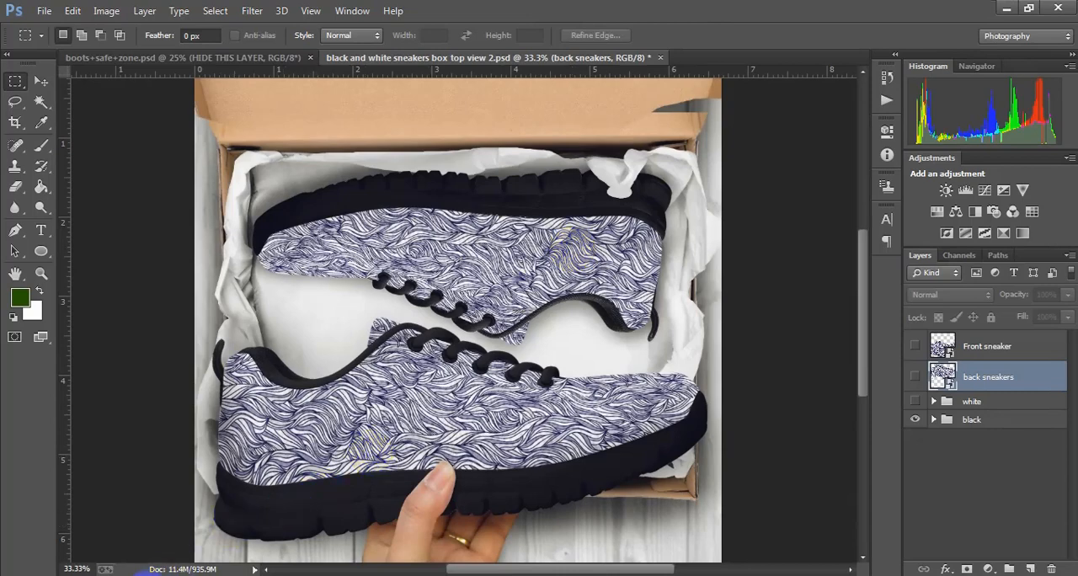
left_click(145, 574)
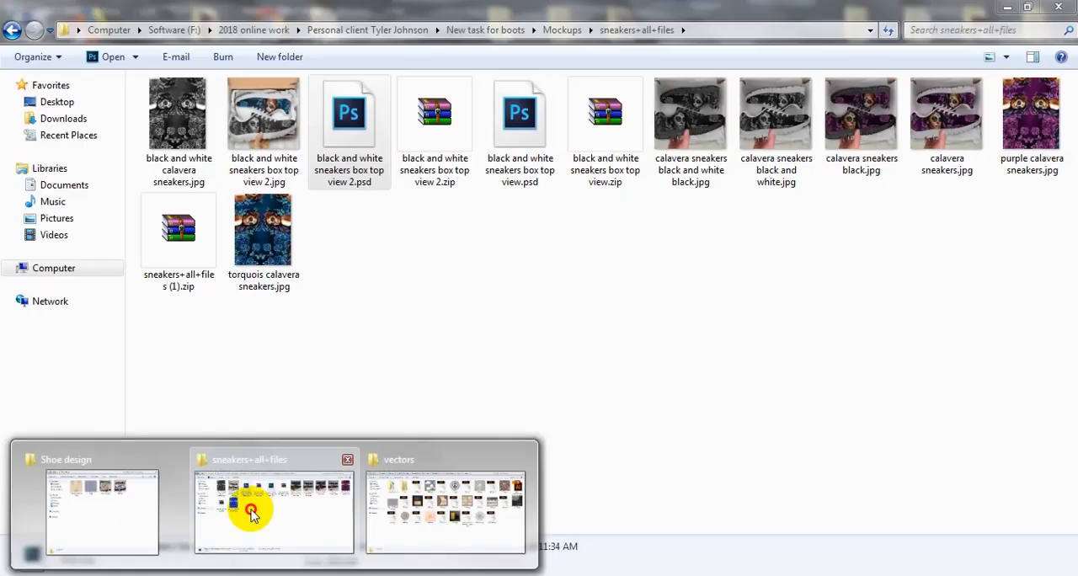
left_click(252, 511)
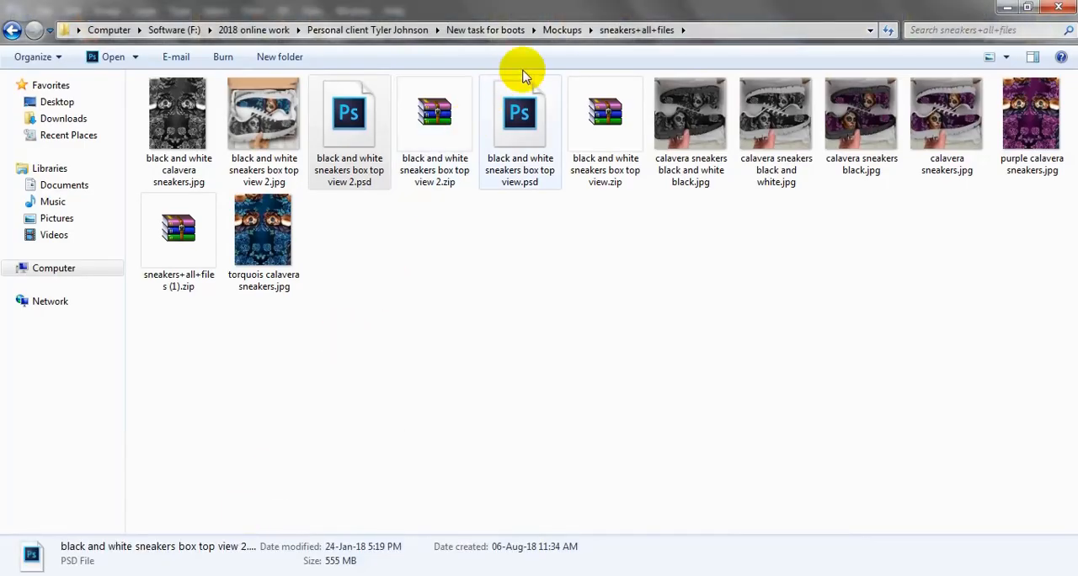
left_click(561, 30)
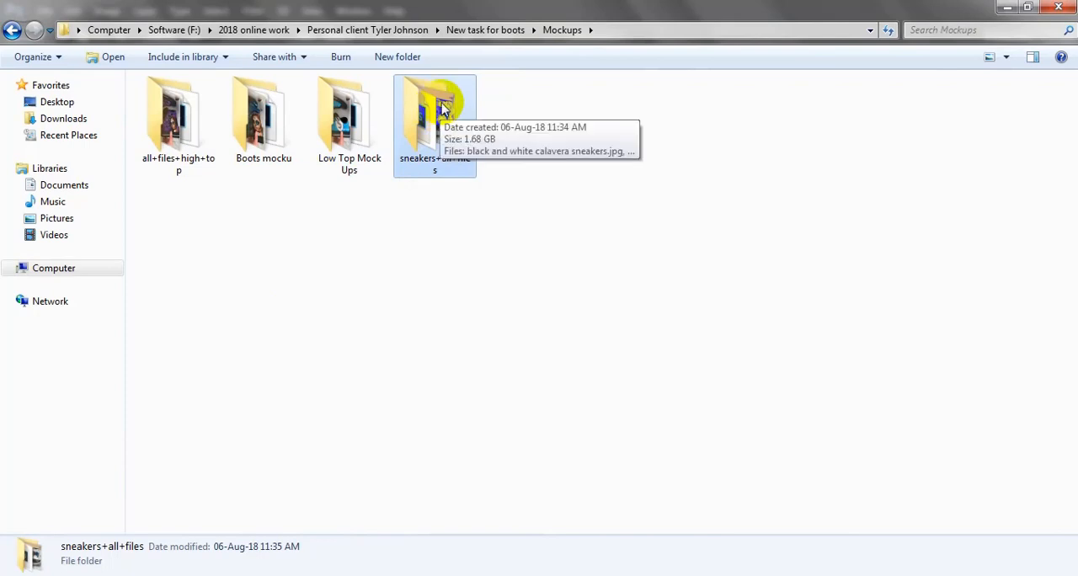
Browse to the resources folder under New task for boots and view the size requirements in high+top+shoes.jpg
left_click(480, 31)
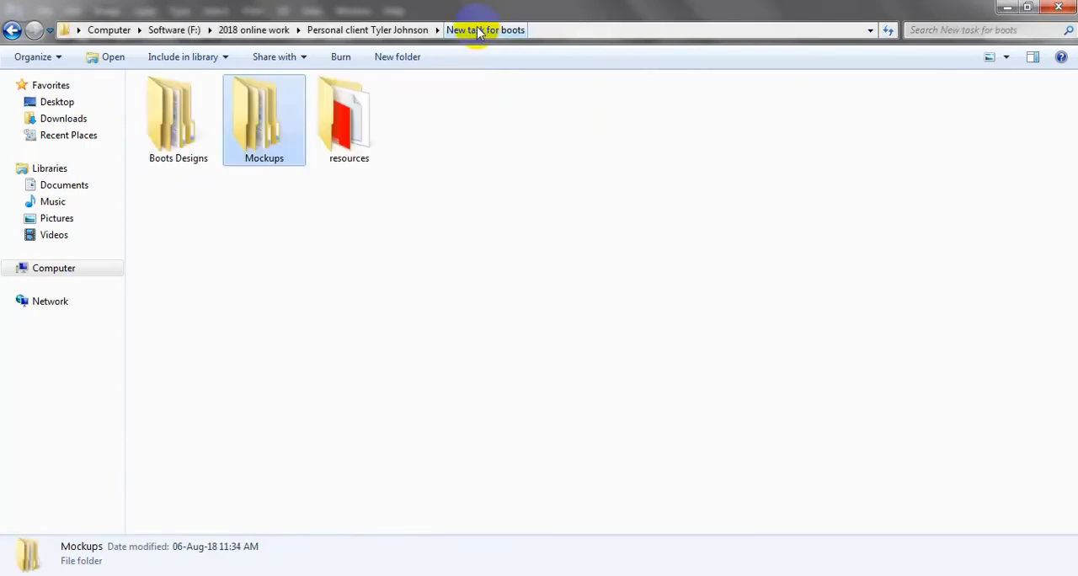
double_click(356, 138)
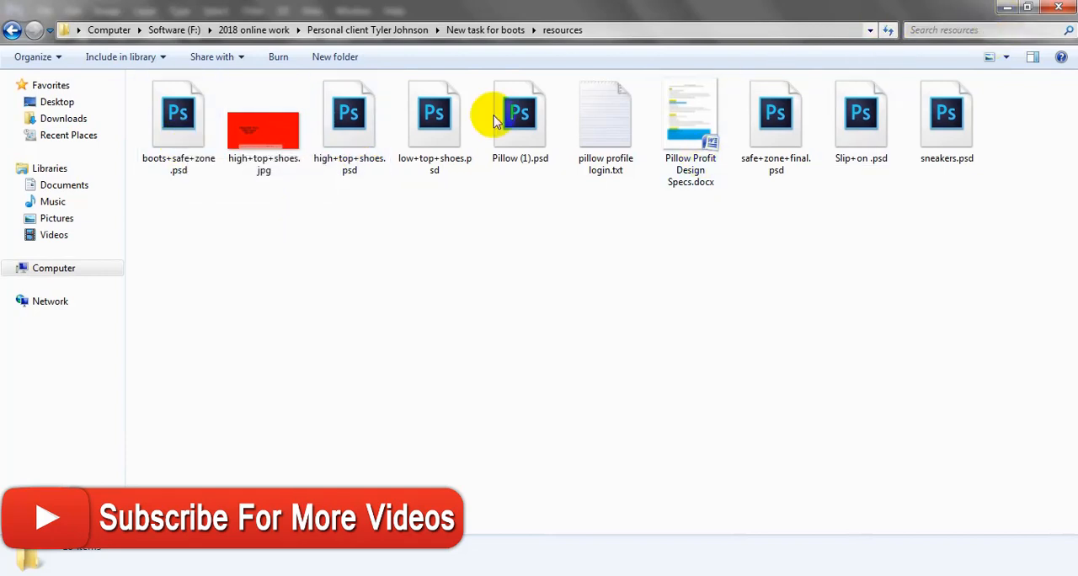
double_click(284, 138)
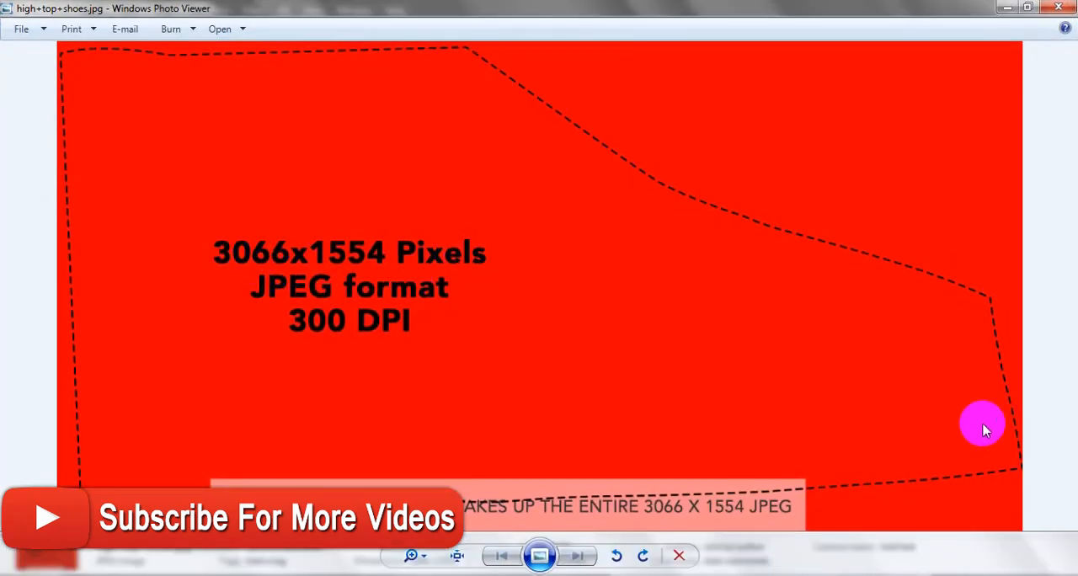
left_click(1058, 8)
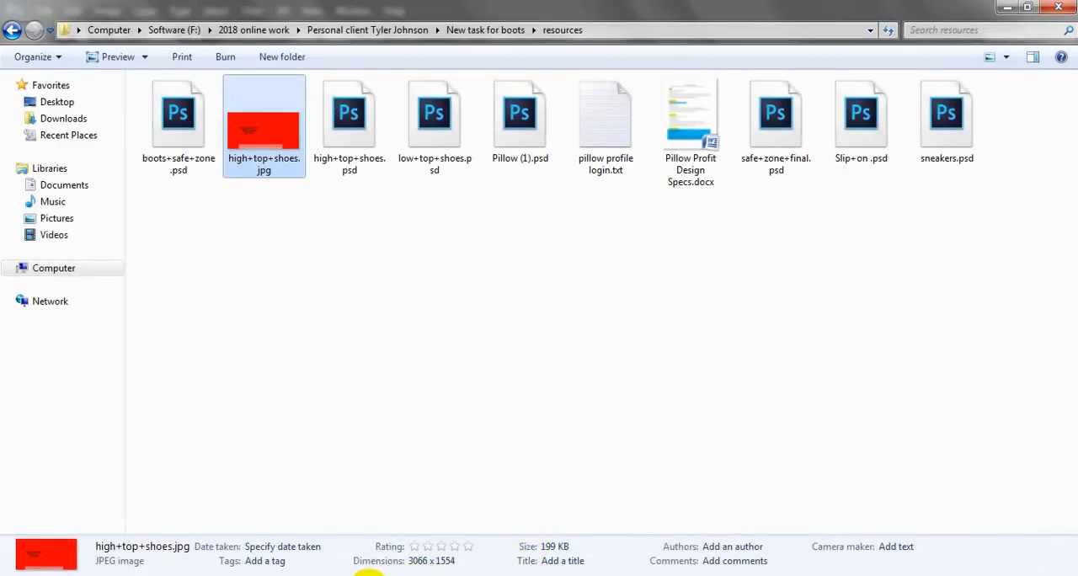
Return to Photoshop and examine the boots+safe+zone.psd template's side, tongue and toe areas and its file-size note
left_click(369, 575)
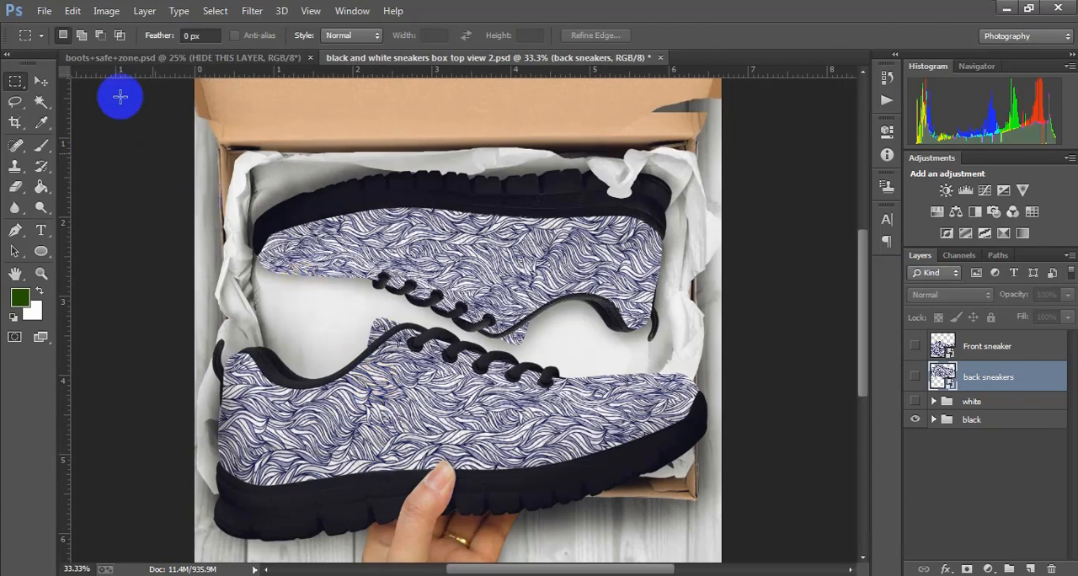
left_click(190, 56)
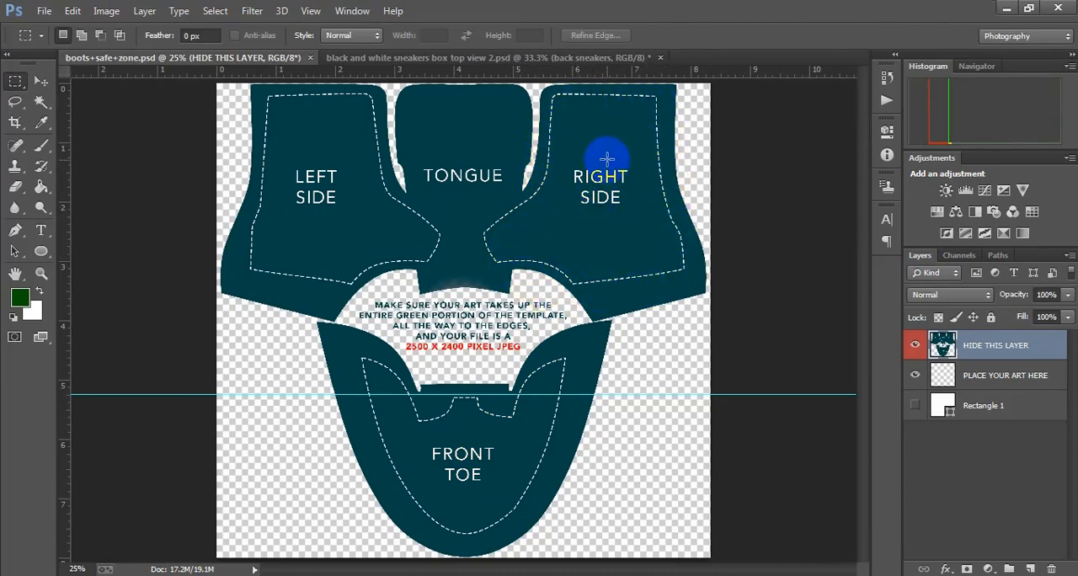
scroll(594, 160, "up", 1)
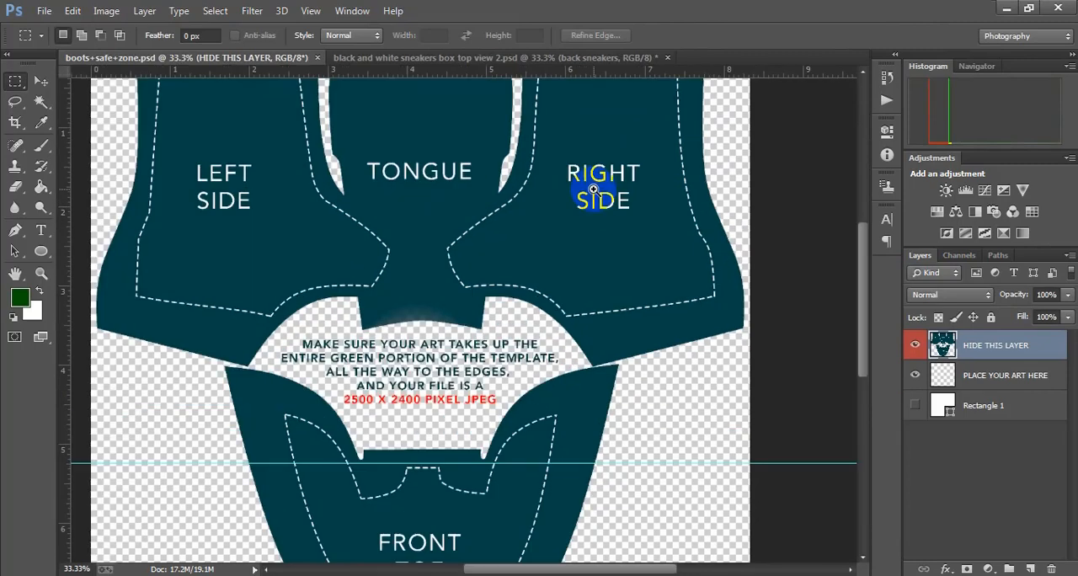
left_click_drag(592, 173, 578, 229)
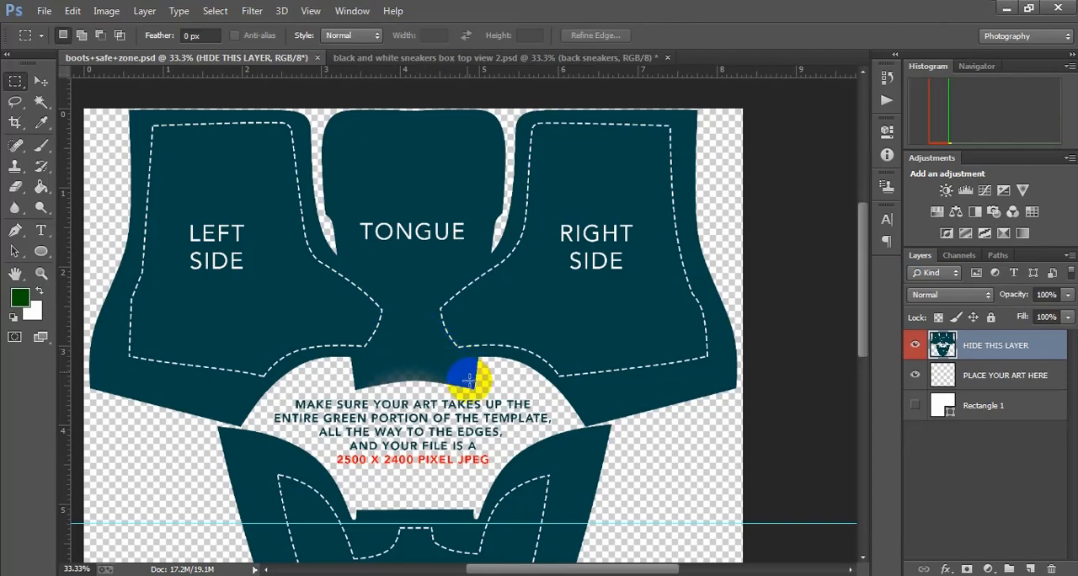
scroll(469, 337, "down", 3)
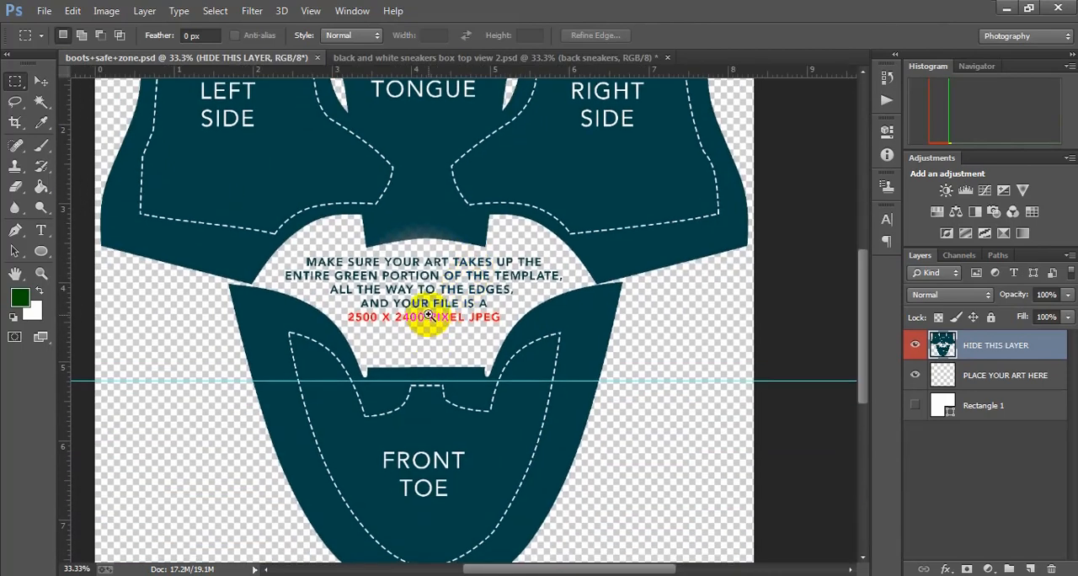
left_click(433, 320, "ctrl")
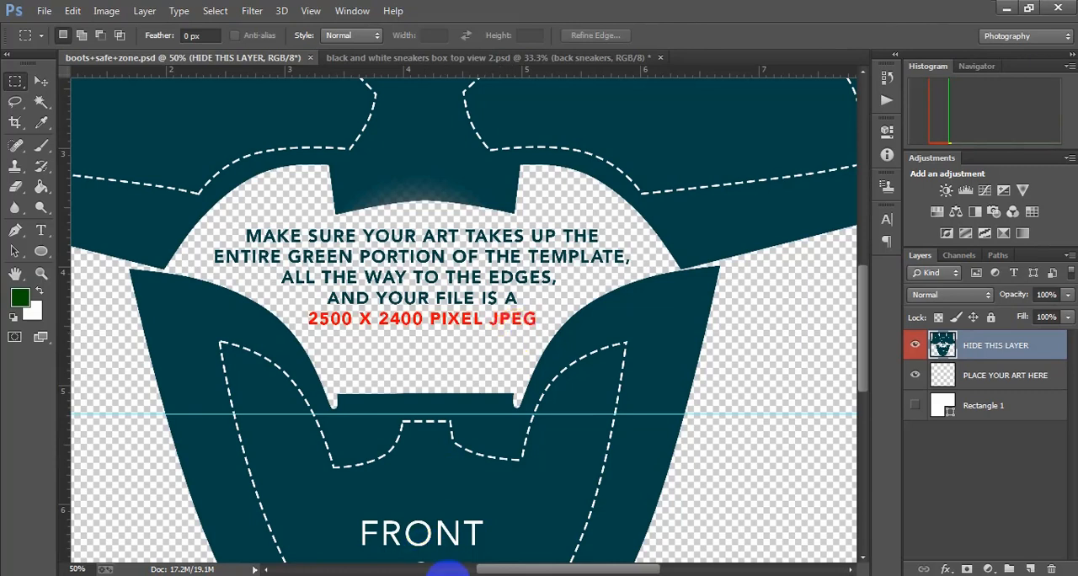
Switch to Illustrator and create a new 2500 x 2400 px document in RGB with 300 ppi raster effects
mouse_move(511, 575)
left_click(497, 575)
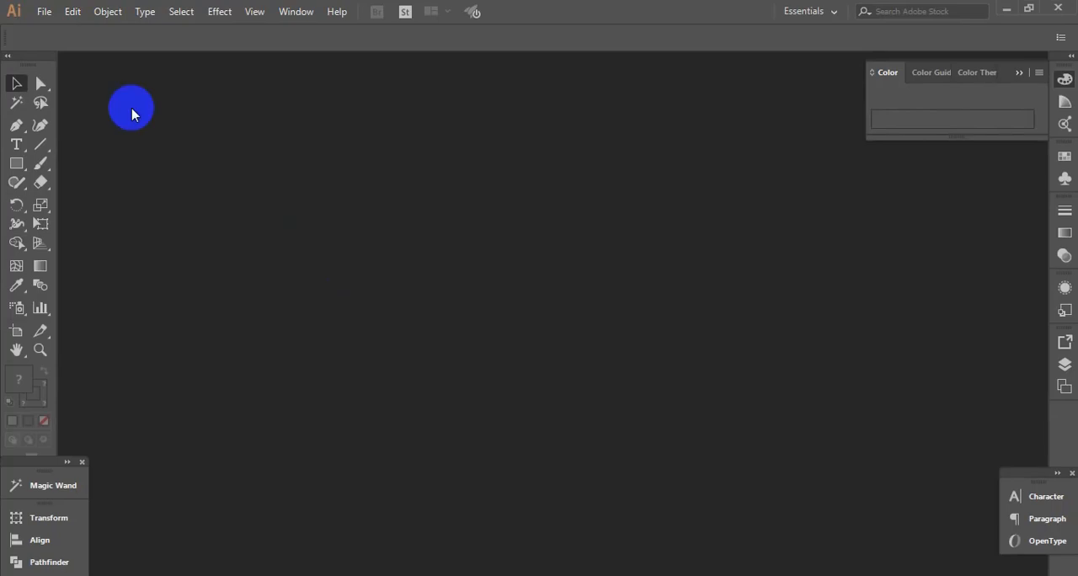
left_click(44, 11)
left_click(43, 12)
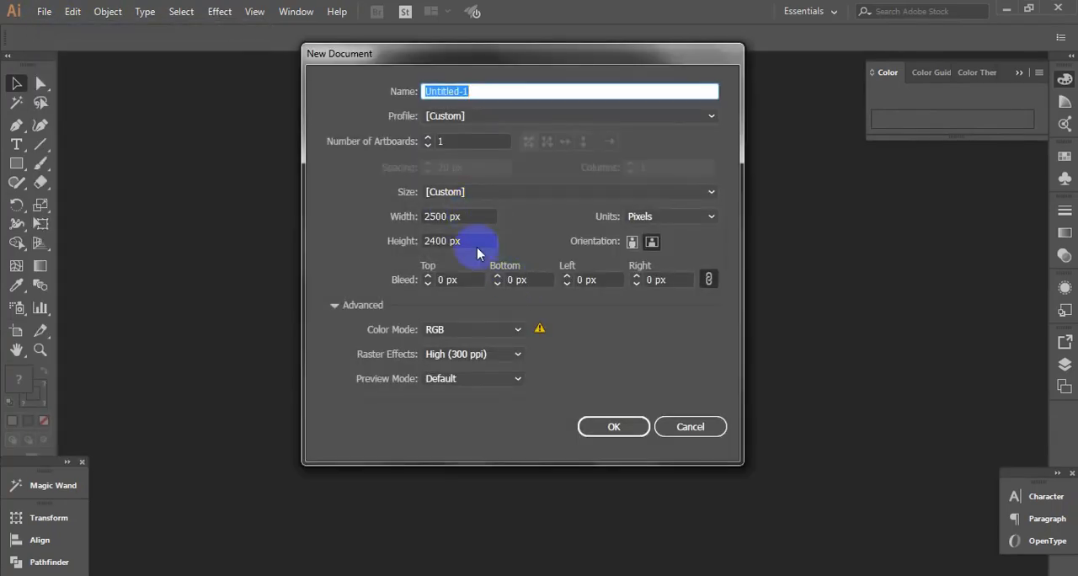
left_click_drag(461, 219, 403, 216)
left_click_drag(474, 241, 411, 250)
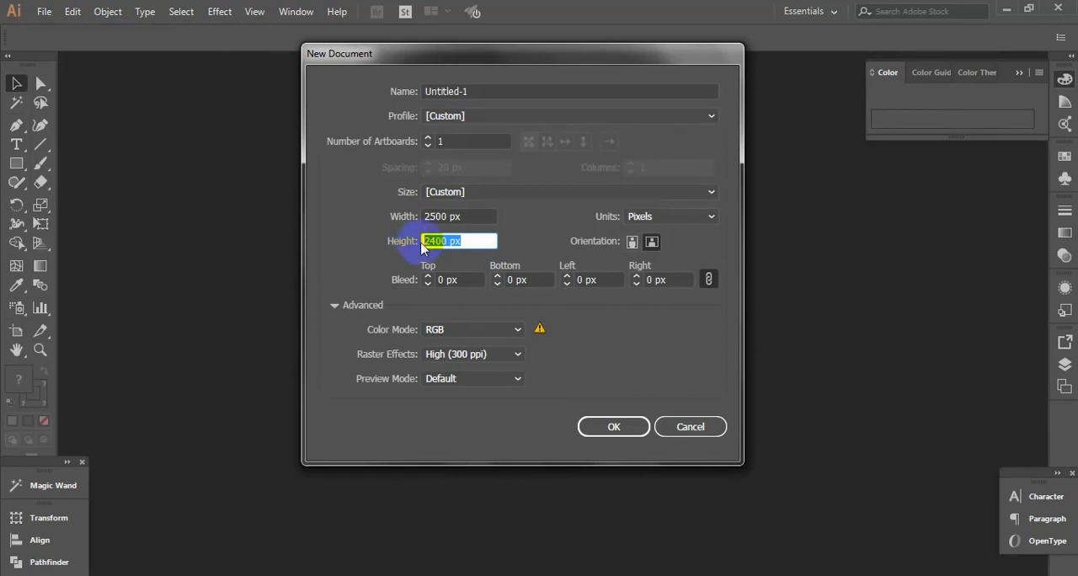
left_click(612, 427)
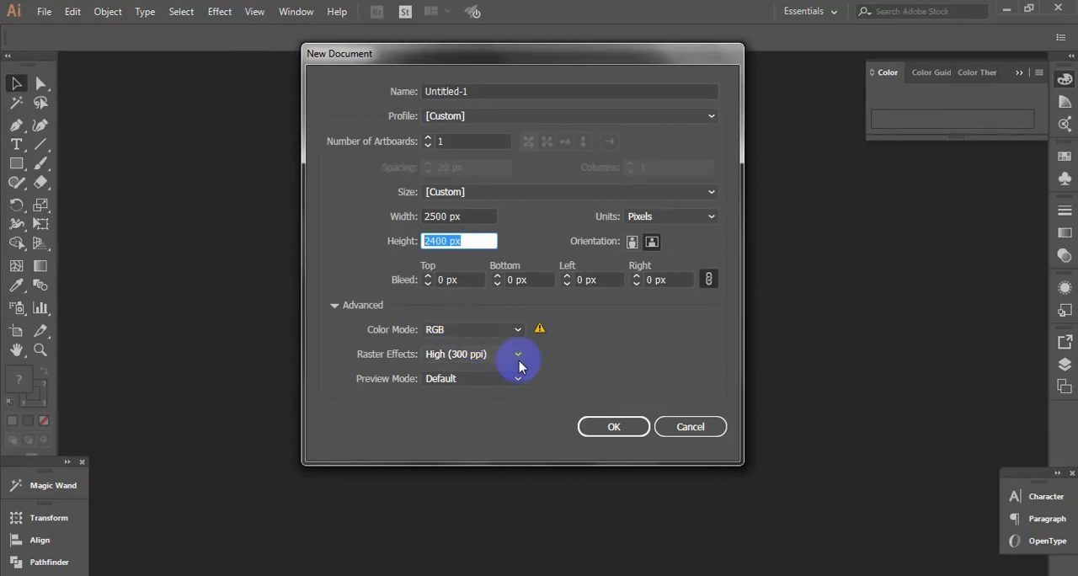
left_click(598, 432)
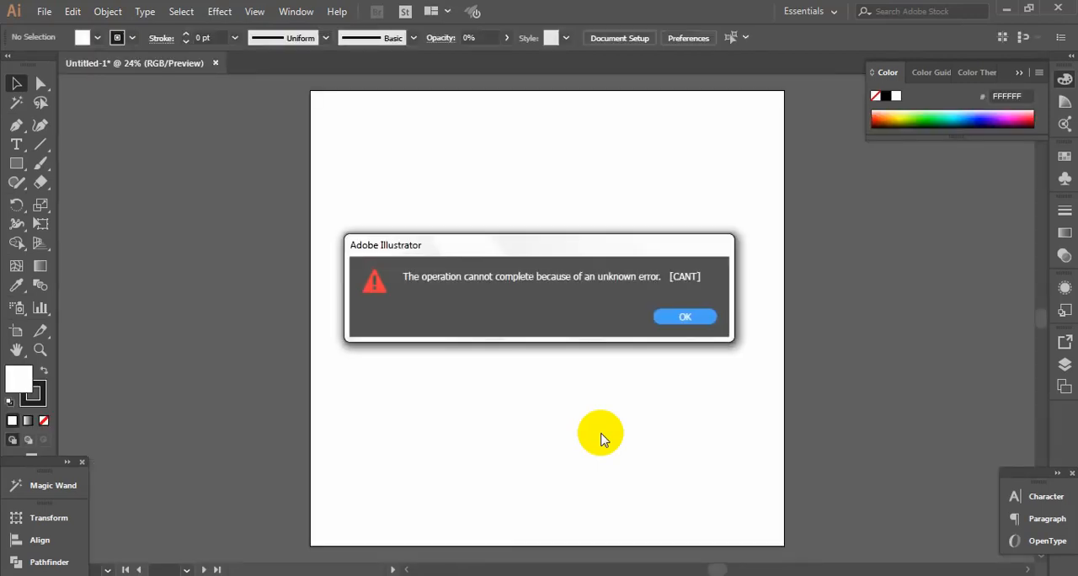
key("Return")
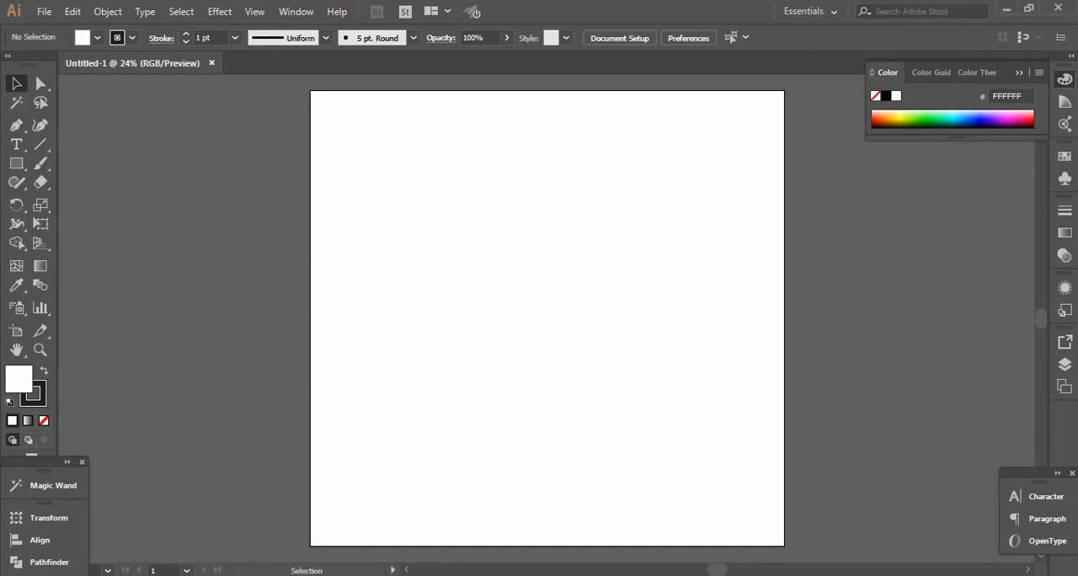
Open 2234.eps from the vectors folder in Illustrator and accept the symbol scaling prompt
mouse_move(337, 534)
left_click(417, 514)
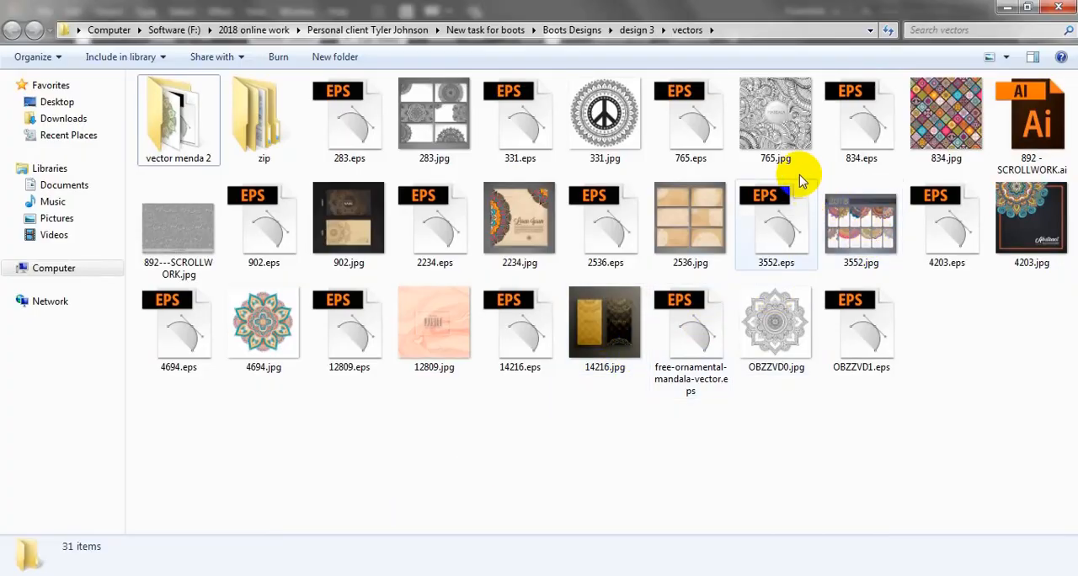
left_click(436, 249)
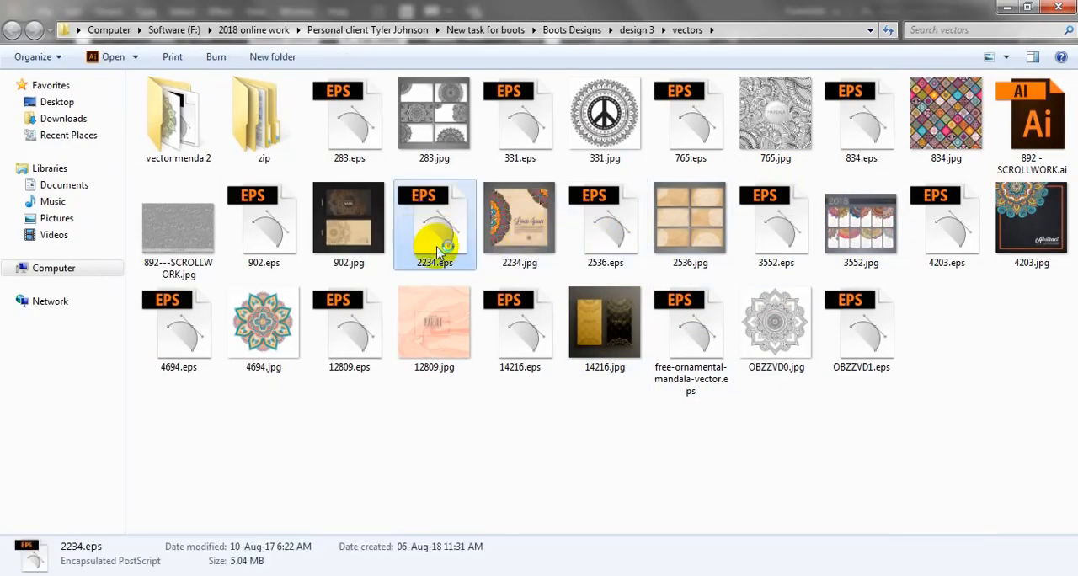
double_click(436, 248)
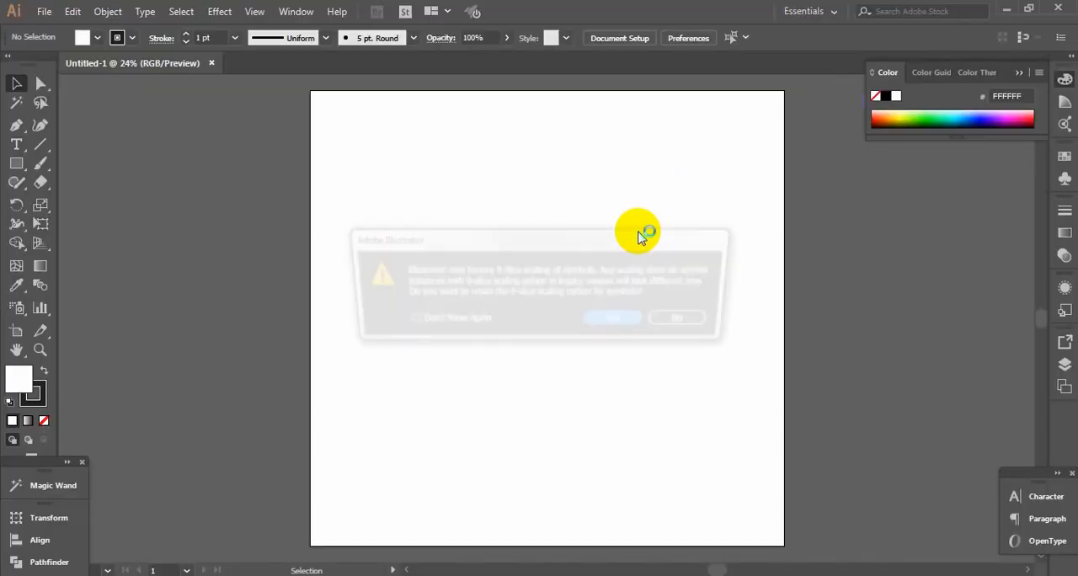
left_click(618, 318)
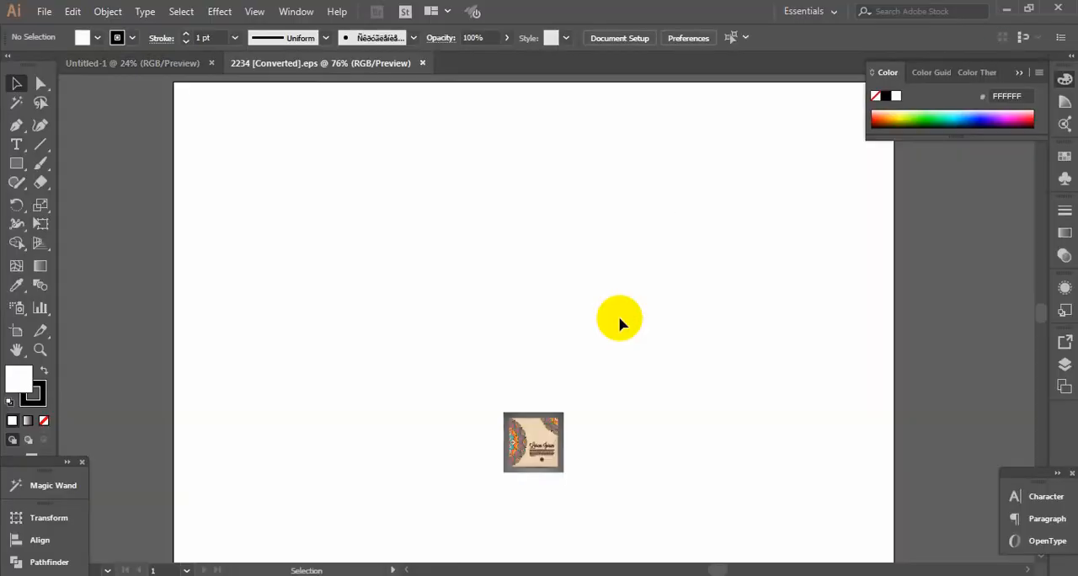
Move the beige paper texture group up and away from the mandala card design and copy it
left_click(556, 429)
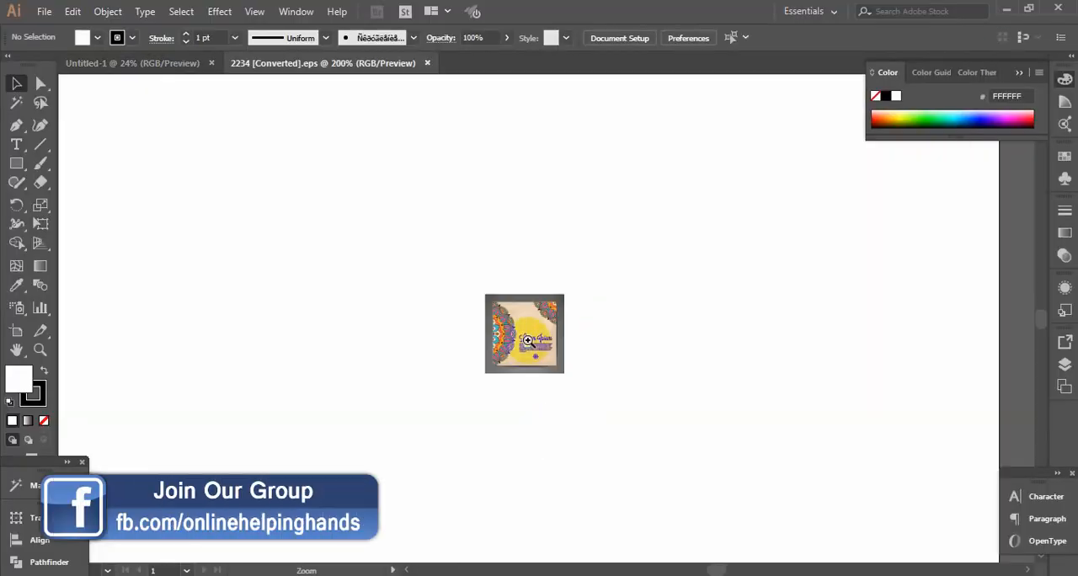
left_click(575, 240, "ctrl")
left_click(565, 287, "ctrl")
left_click(489, 235)
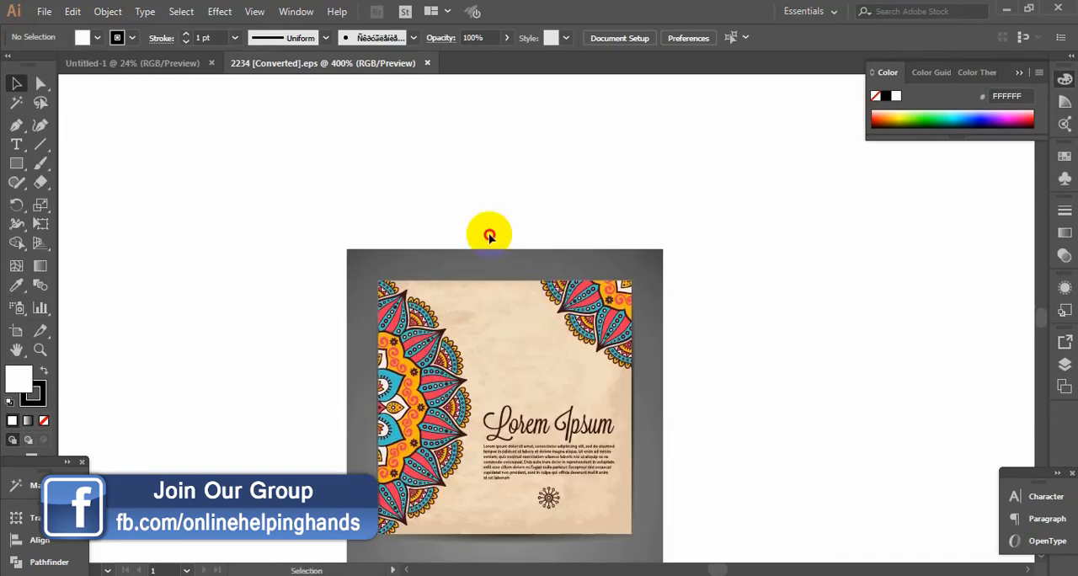
left_click_drag(489, 235, 447, 166)
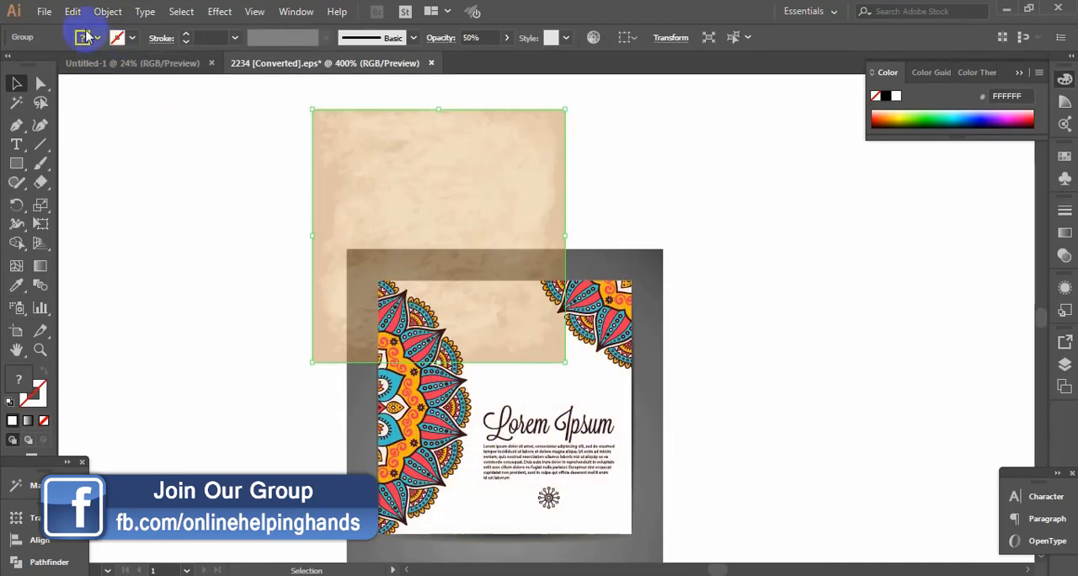
left_click(73, 12)
left_click(116, 89)
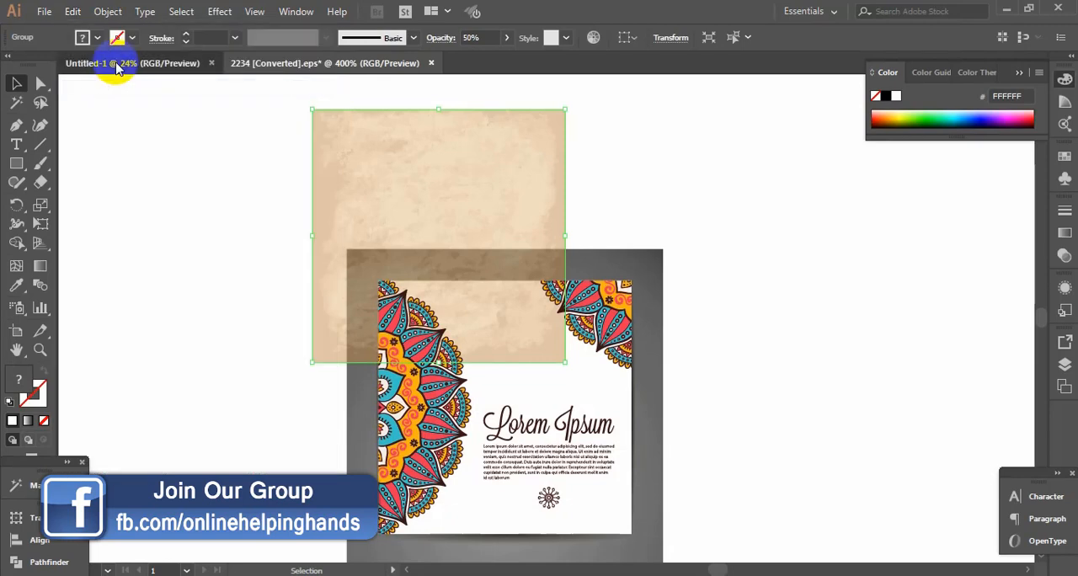
Paste the beige texture into Untitled-1 and enlarge it to cover the artboard from edge to edge
left_click(104, 64)
left_click(73, 12)
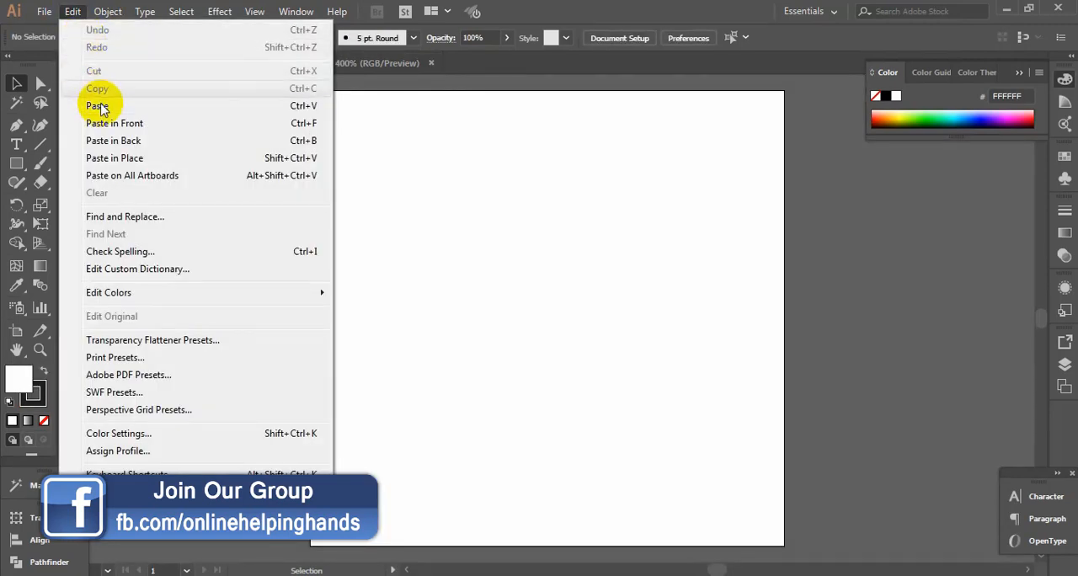
left_click(97, 105)
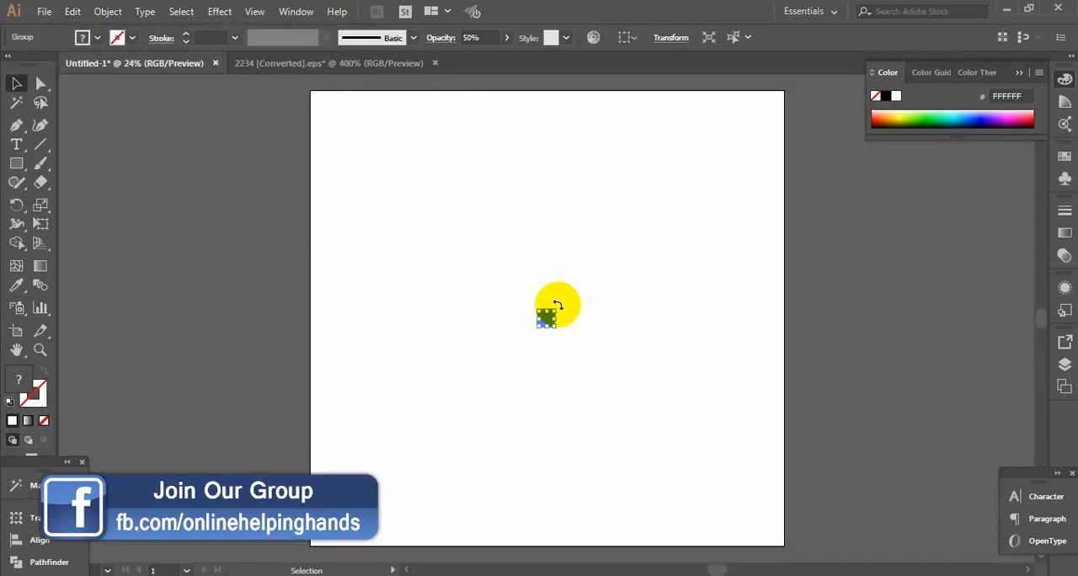
left_click_drag(556, 309, 774, 93)
left_click_drag(775, 319, 784, 319)
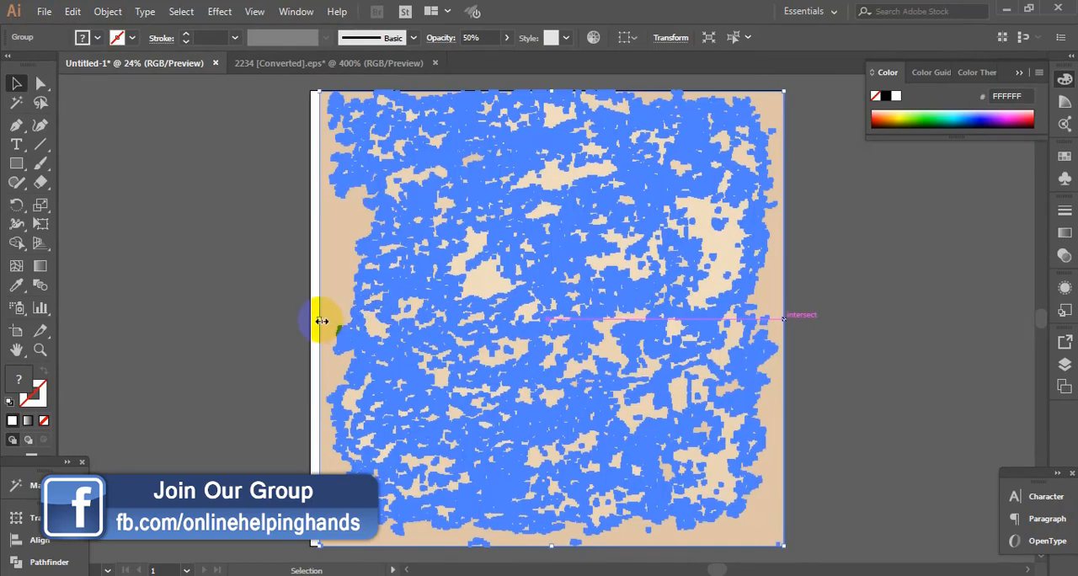
left_click_drag(319, 319, 312, 320)
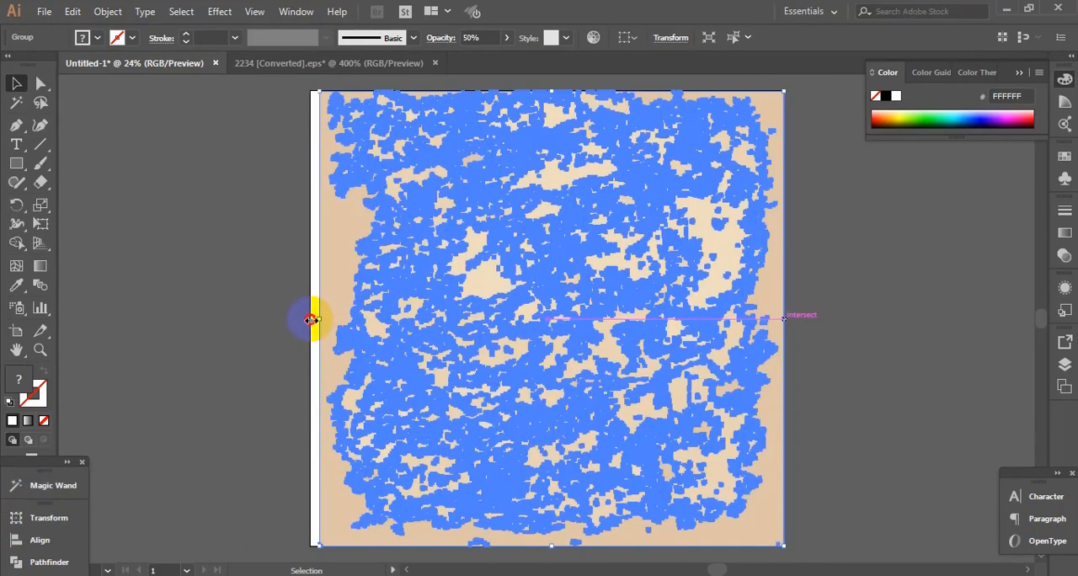
Stretch the beige texture's left side out to the artboard's left edge and deselect it
left_click_drag(310, 319, 311, 319)
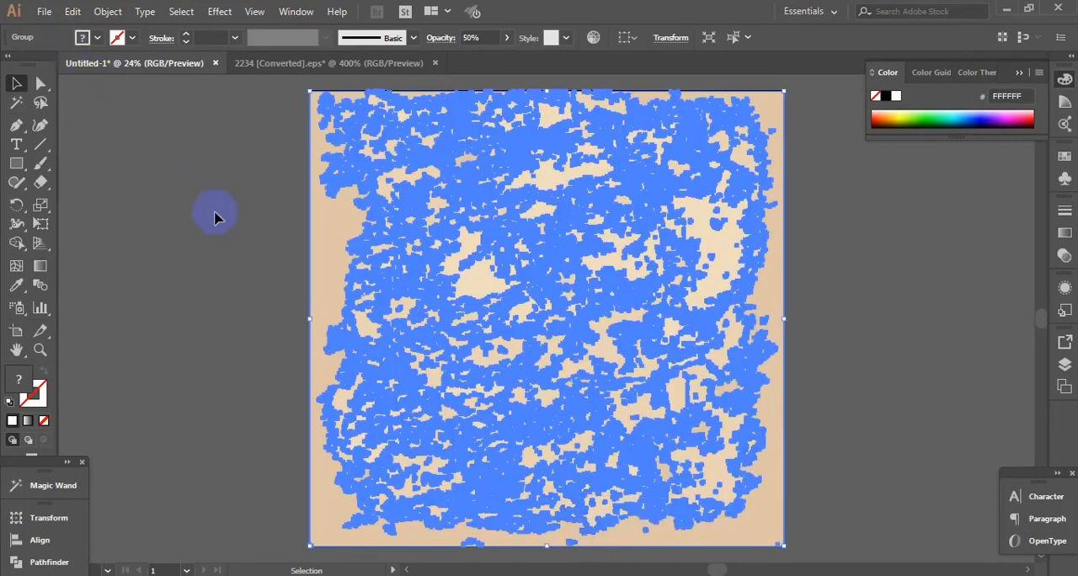
left_click(390, 506)
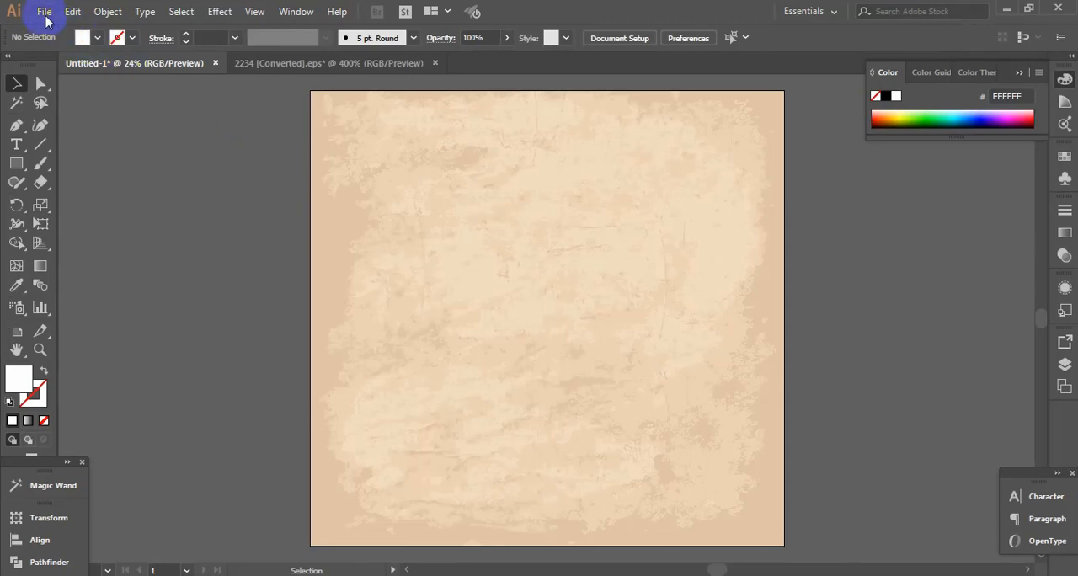
left_click(44, 12)
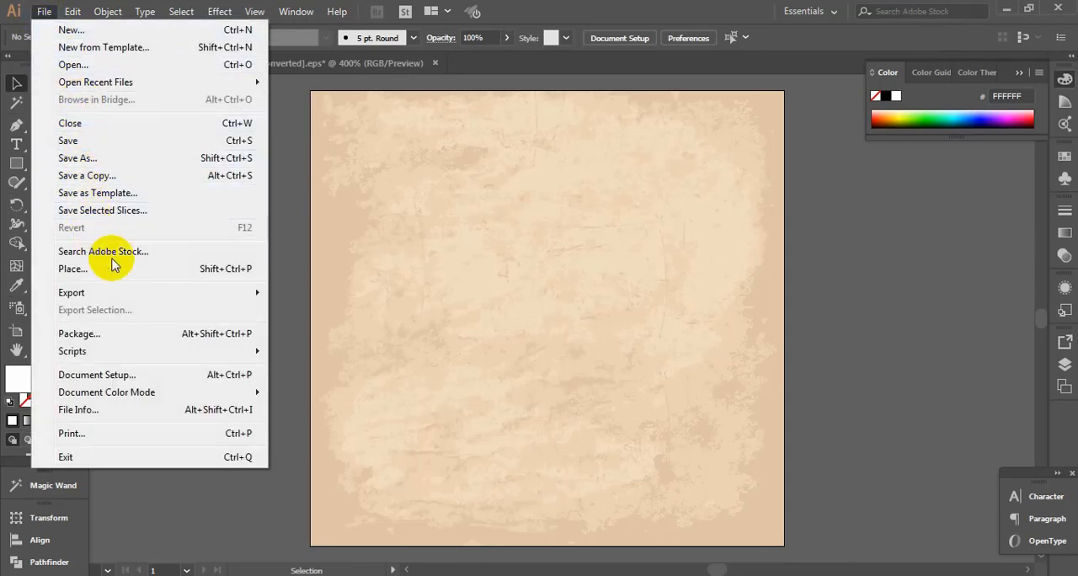
left_click(172, 269)
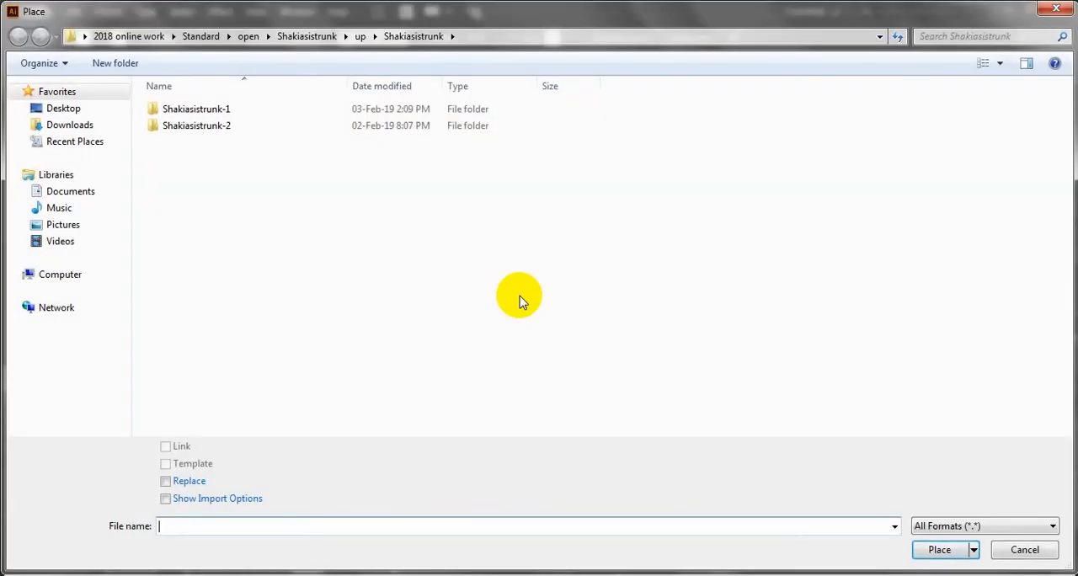
left_click(72, 106)
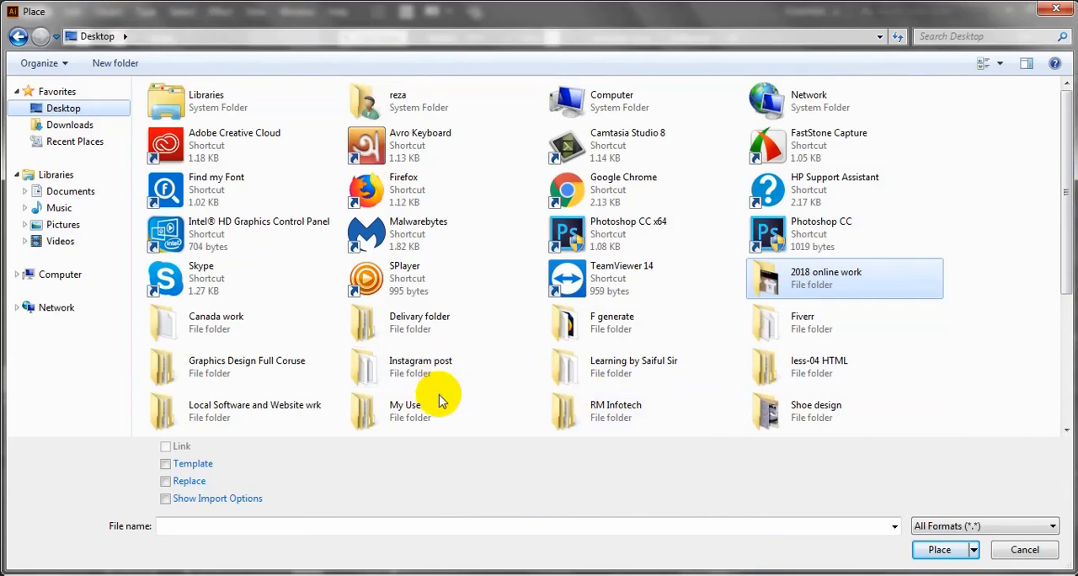
left_click(721, 385)
scroll(722, 385, "down", 5)
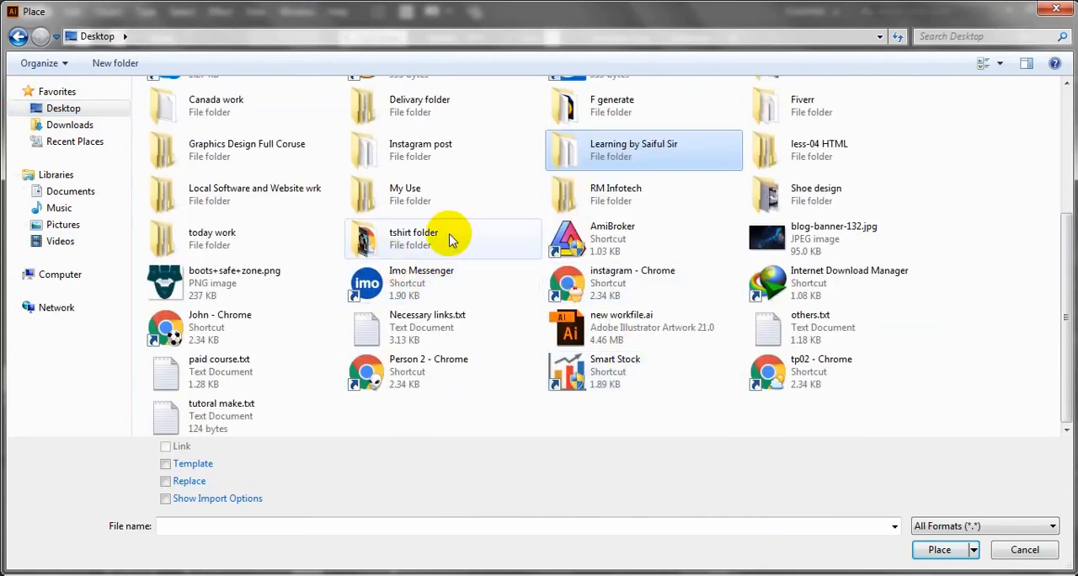
double_click(264, 280)
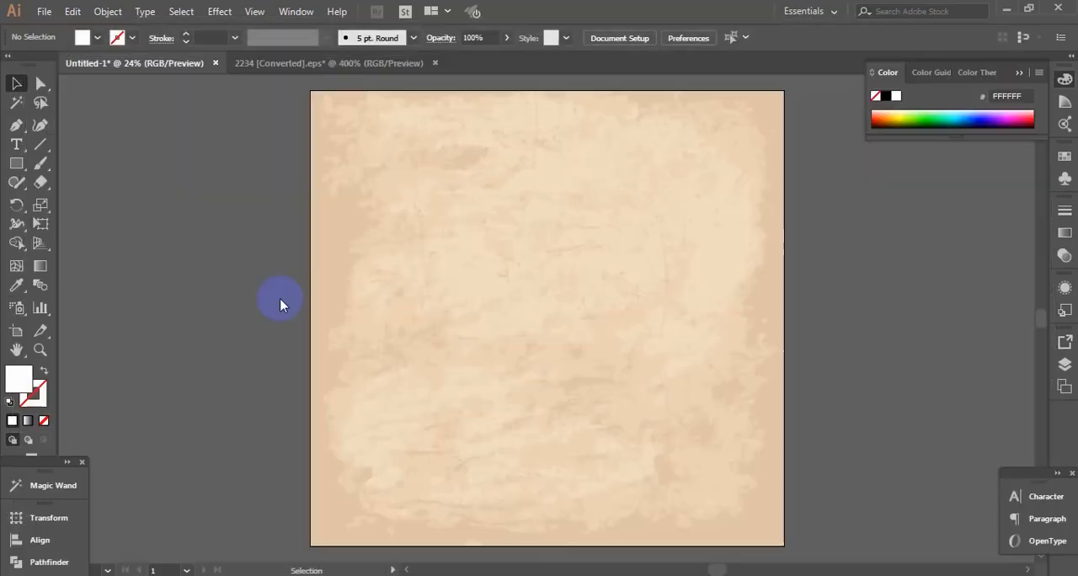
left_click(383, 153)
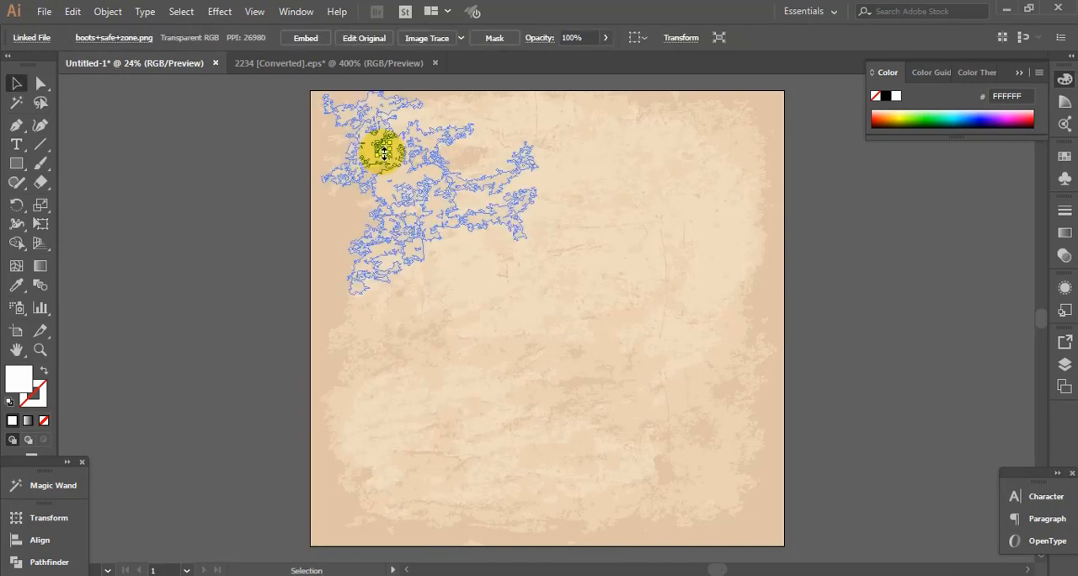
left_click_drag(383, 153, 296, 194)
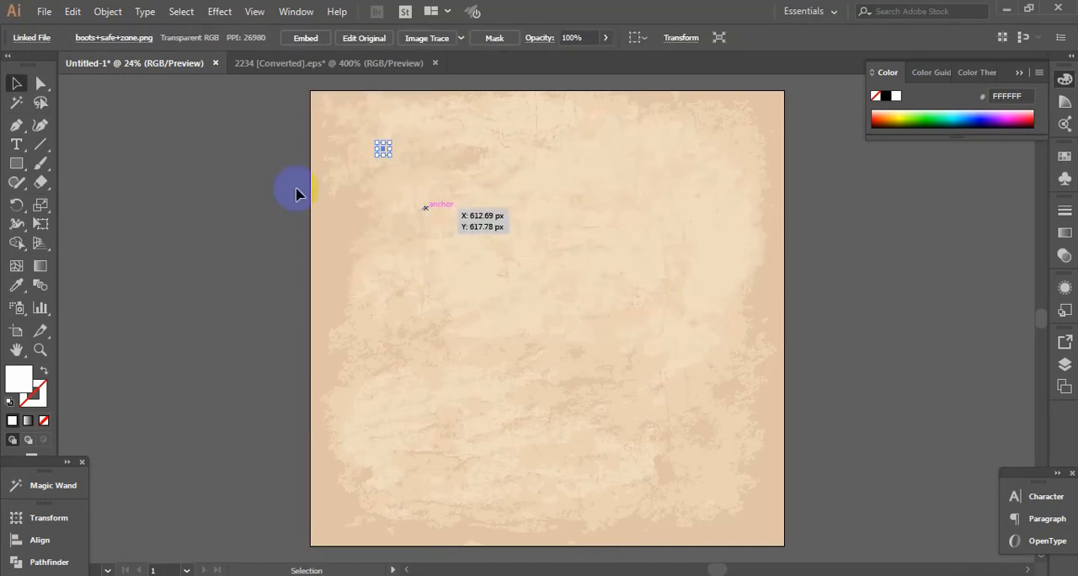
left_click(346, 176)
left_click_drag(384, 151, 425, 177)
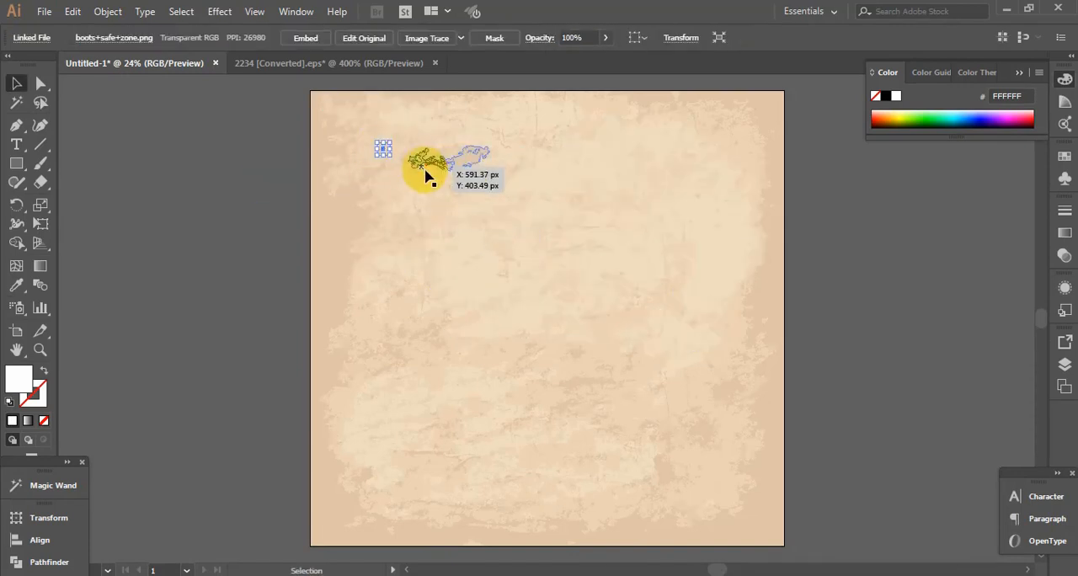
key("Delete")
Place boots+safe+zone.png from the Desktop at full size and align it with the artboard edges
left_click(49, 13)
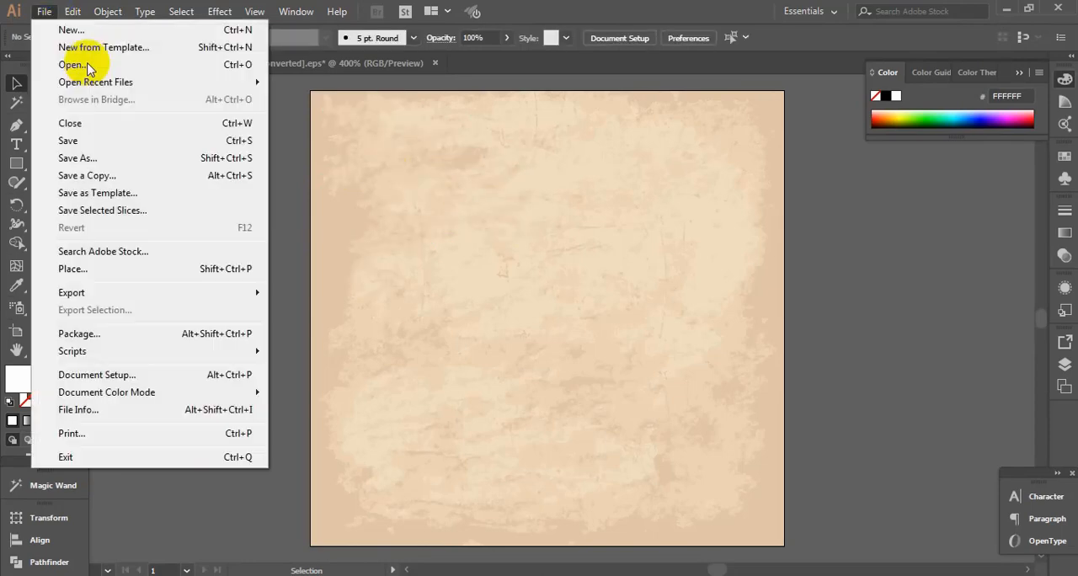
left_click(135, 269)
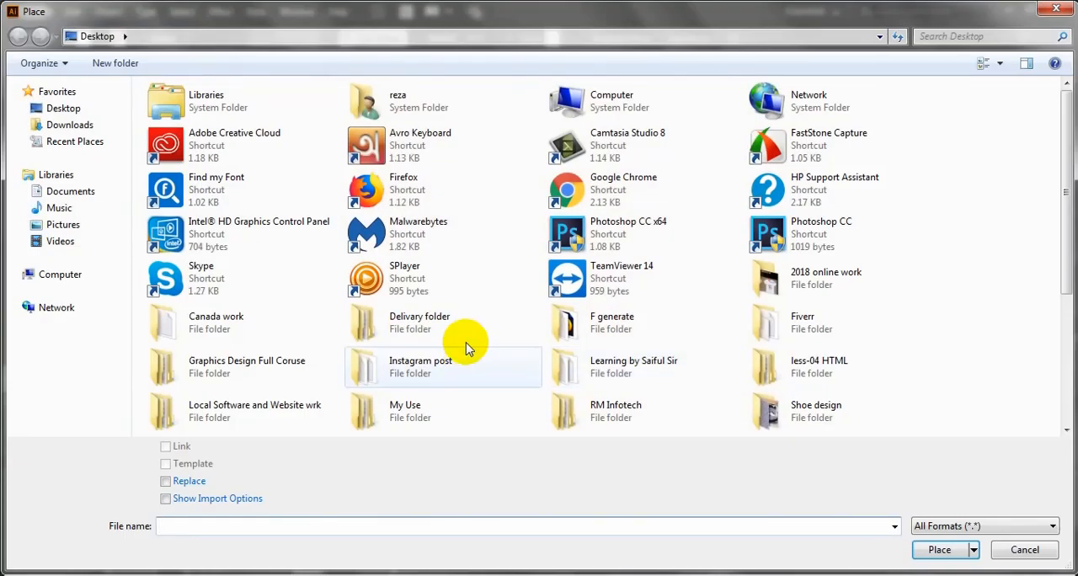
scroll(464, 344, "down", 3)
double_click(257, 268)
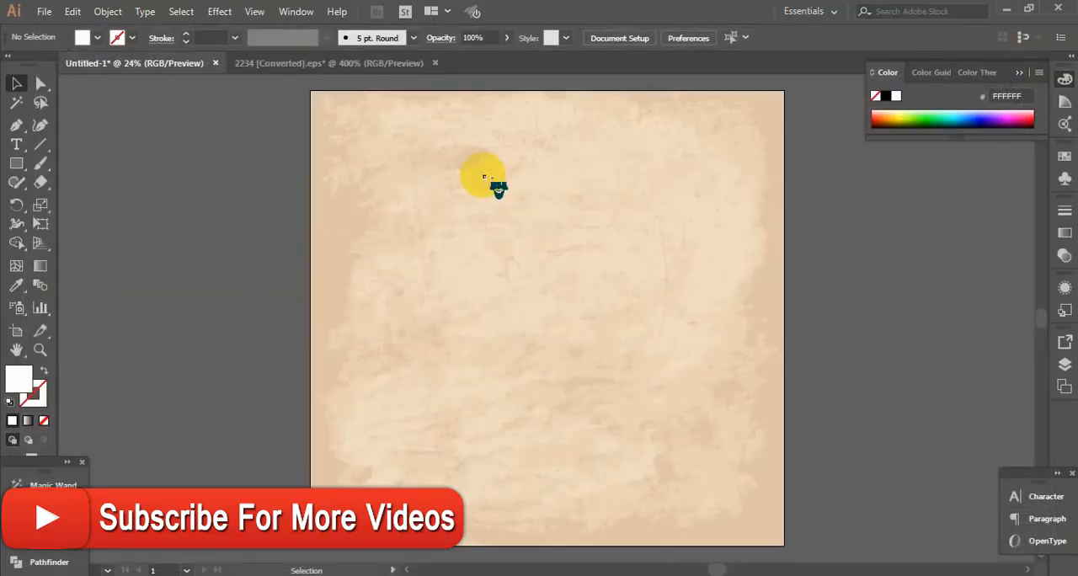
left_click(464, 119)
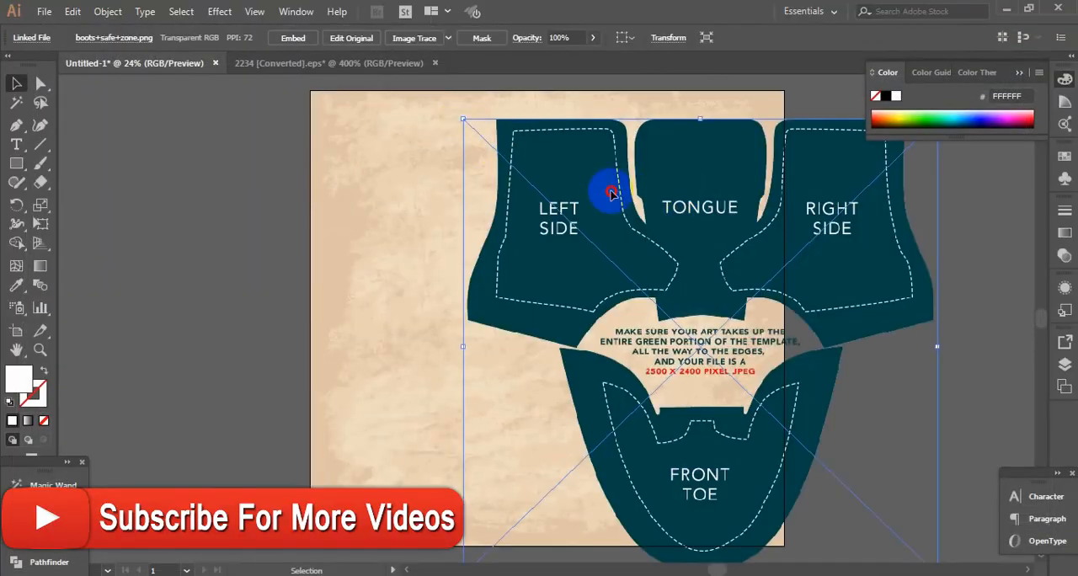
left_click_drag(612, 194, 541, 169)
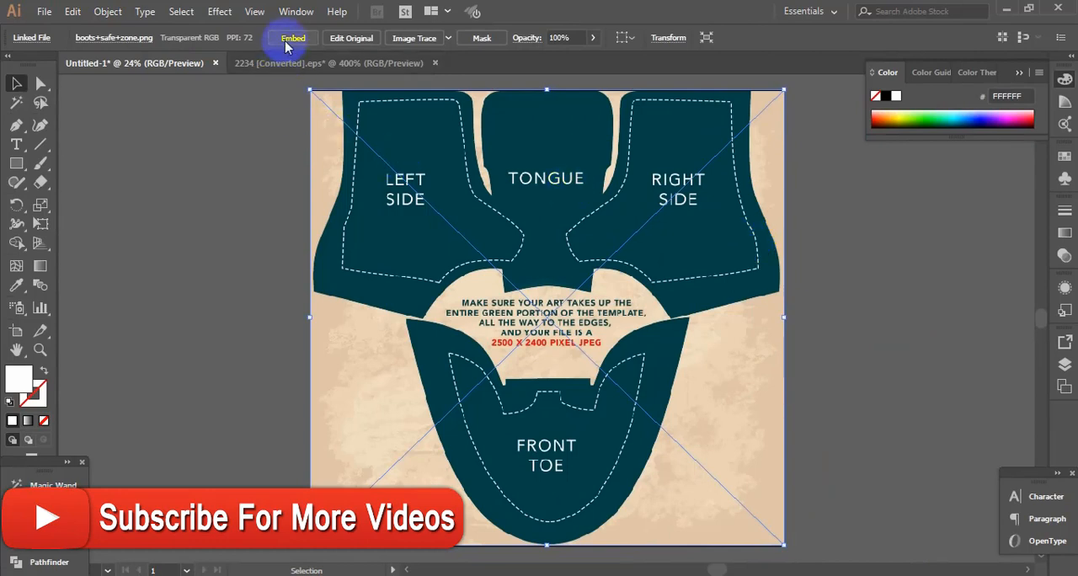
Embed the boots safe-zone template image and lock it in place
left_click(286, 46)
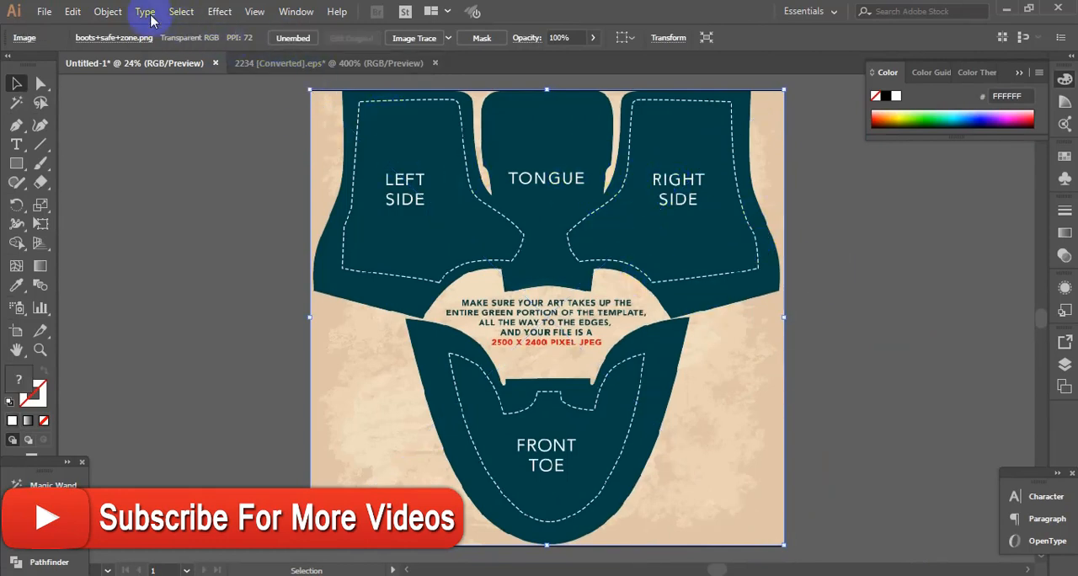
left_click(108, 11)
mouse_move(285, 95)
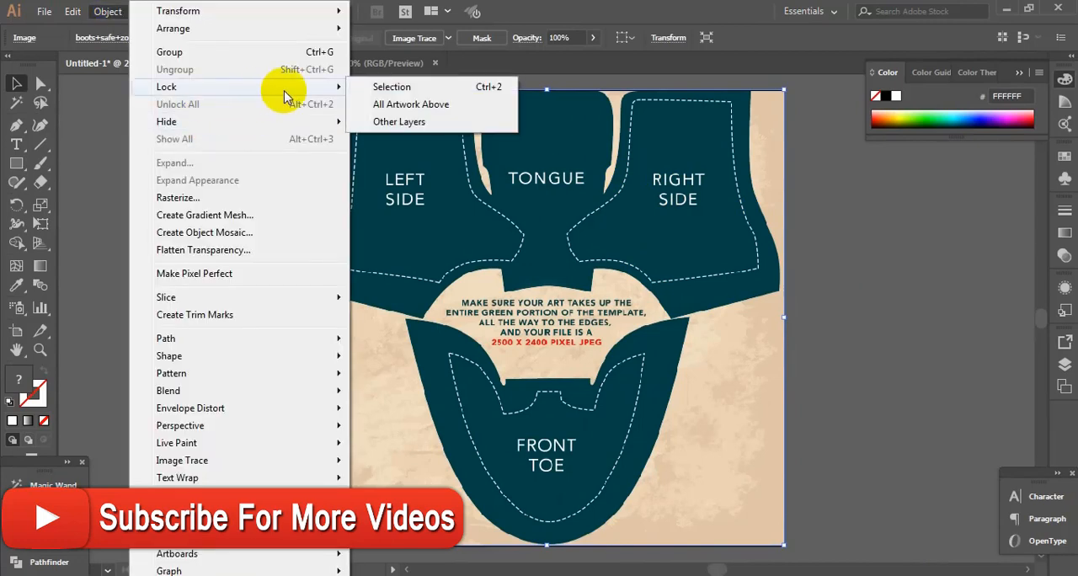
left_click(496, 91)
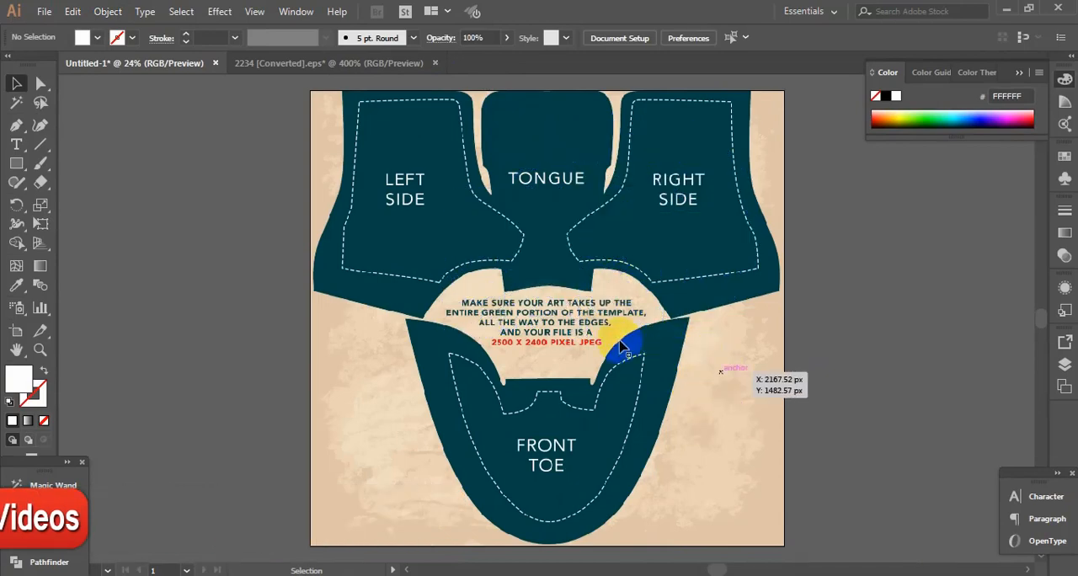
Close the 2234 [Converted].eps document and return to Untitled-1
left_click(398, 65)
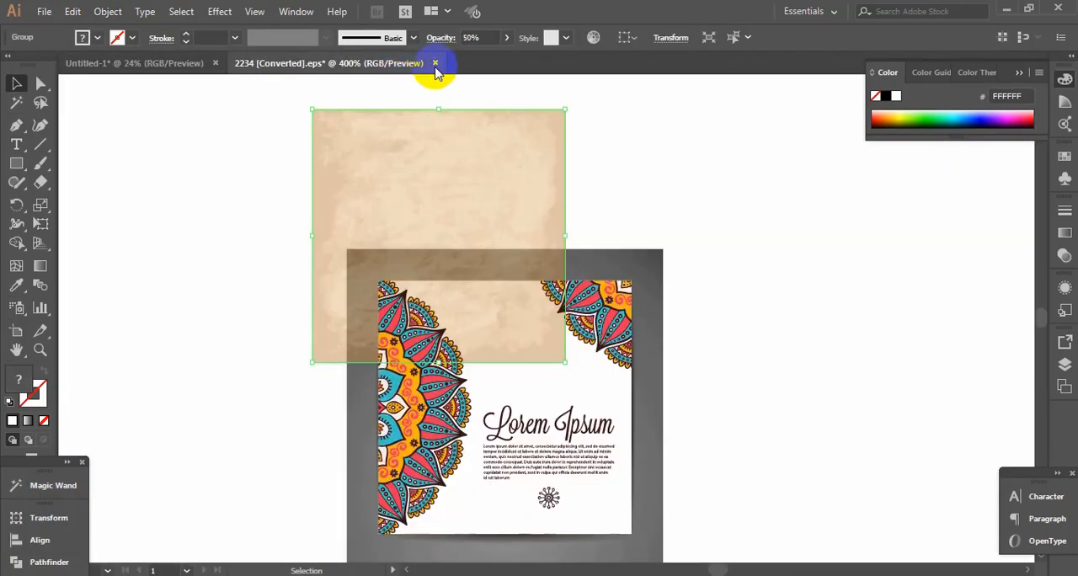
left_click(435, 63)
left_click(618, 315)
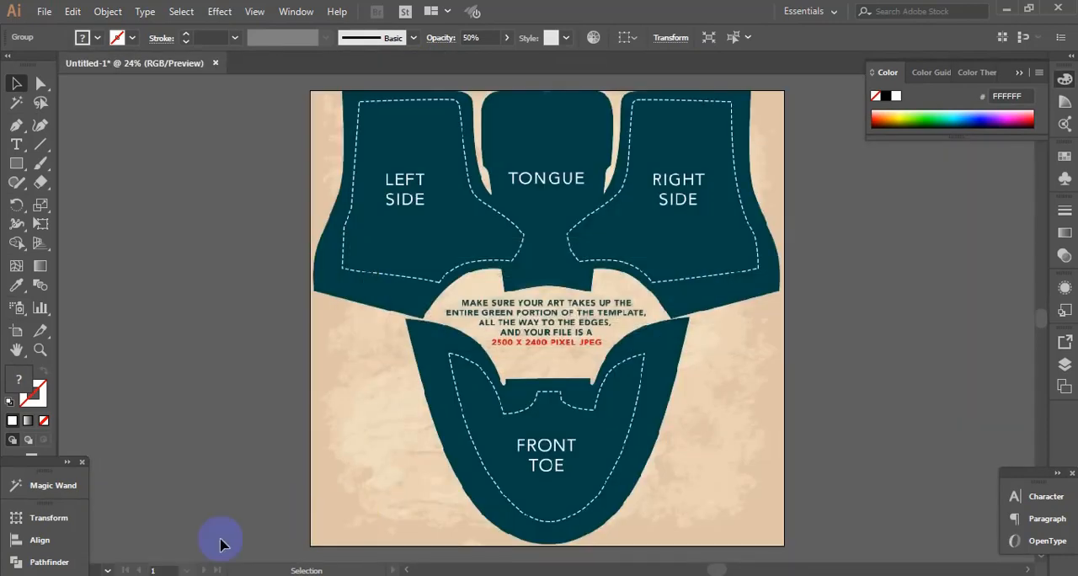
Open 4701.eps from the vector menda 2 folder in Illustrator and retain the 9-slice scaling option for symbols
left_click(459, 501)
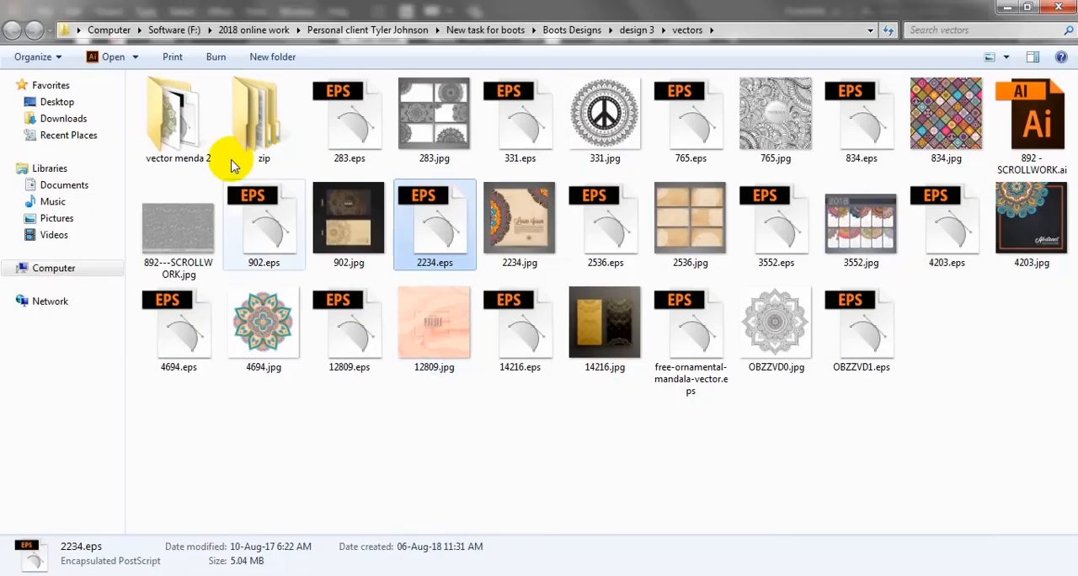
double_click(164, 114)
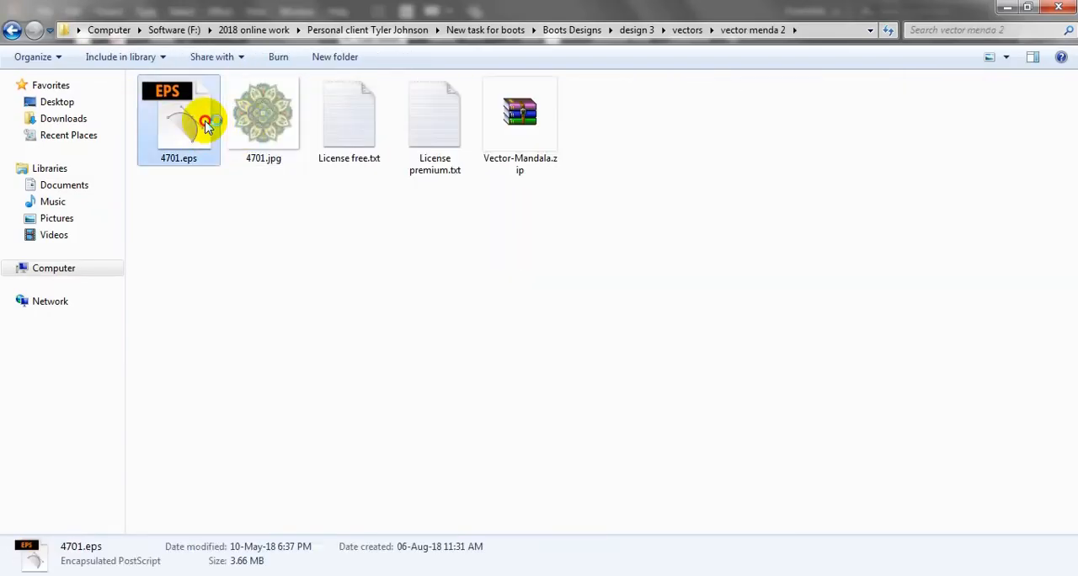
double_click(207, 125)
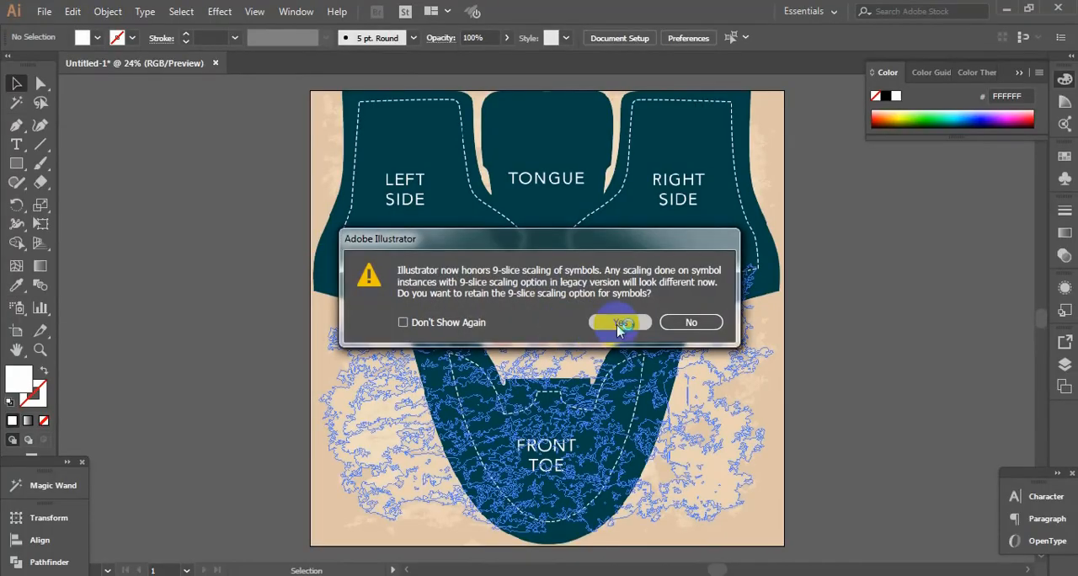
left_click(618, 325)
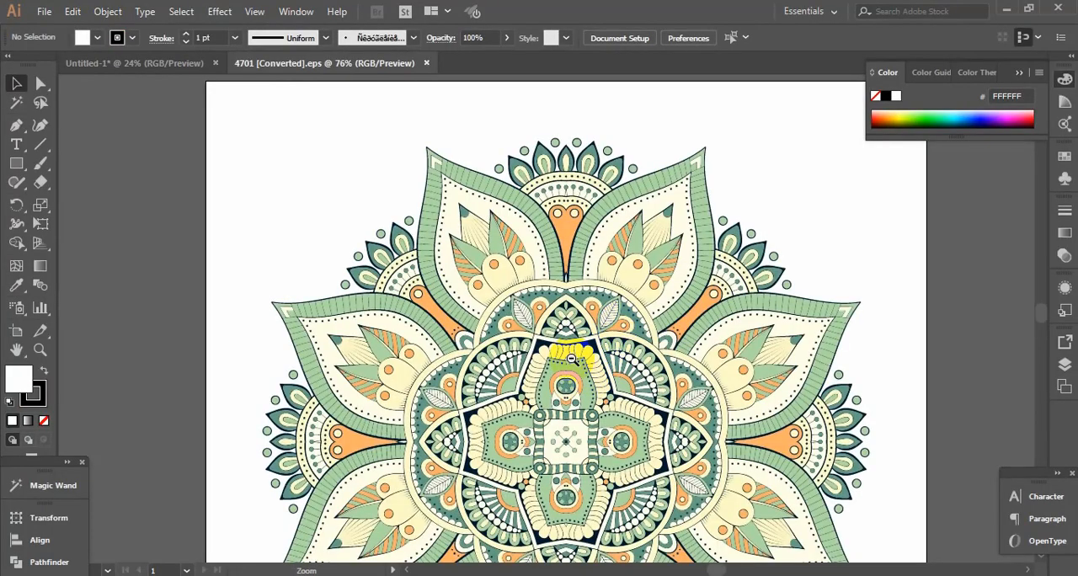
Delete the upper part of the invisible background frame around the mandala with the Direct Selection tool
left_click(570, 359, "alt")
left_click(571, 359, "alt")
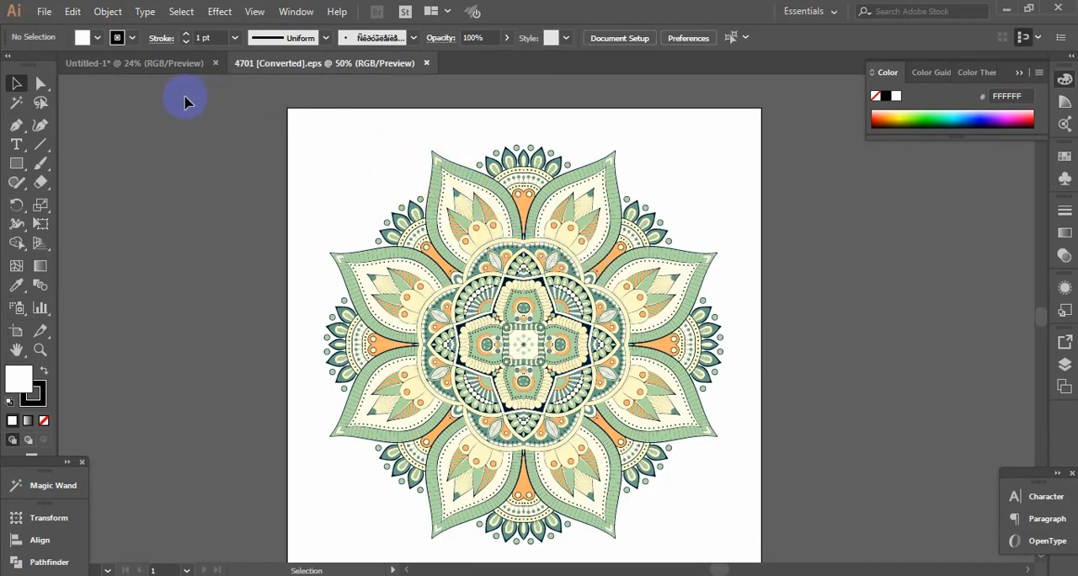
left_click(40, 83)
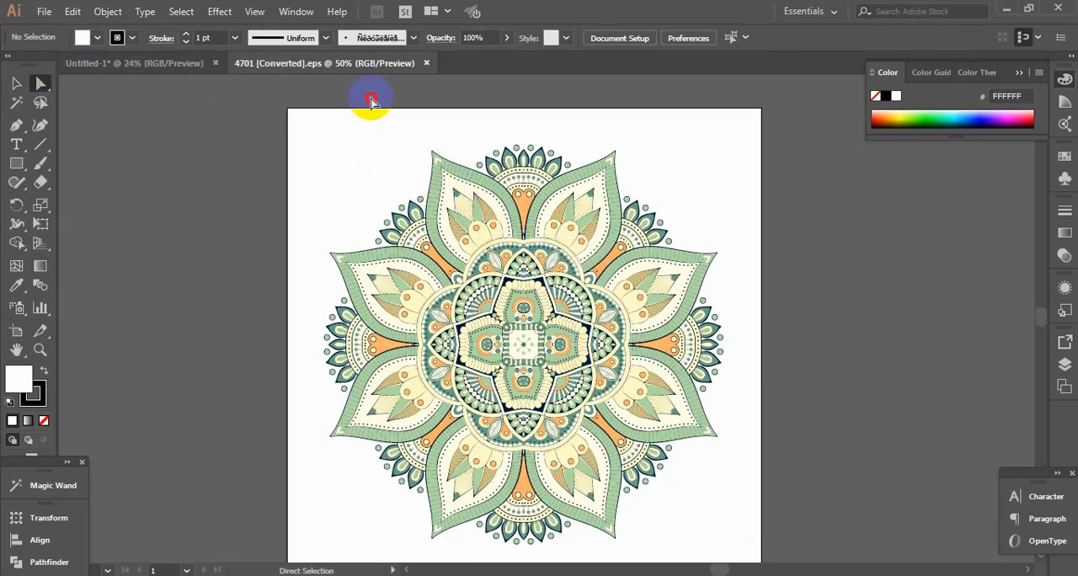
left_click_drag(371, 100, 846, 124)
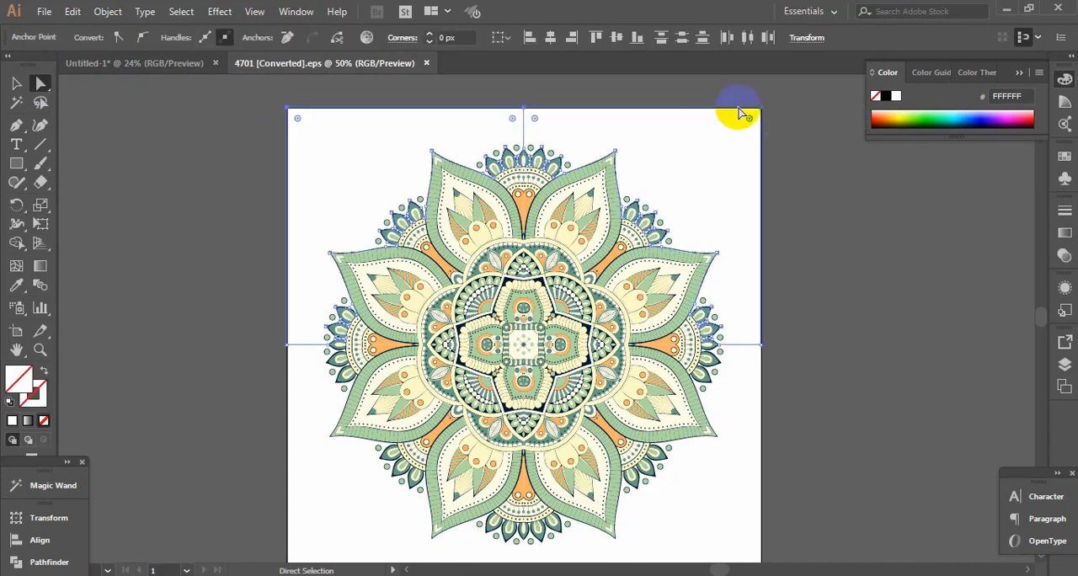
key("Delete")
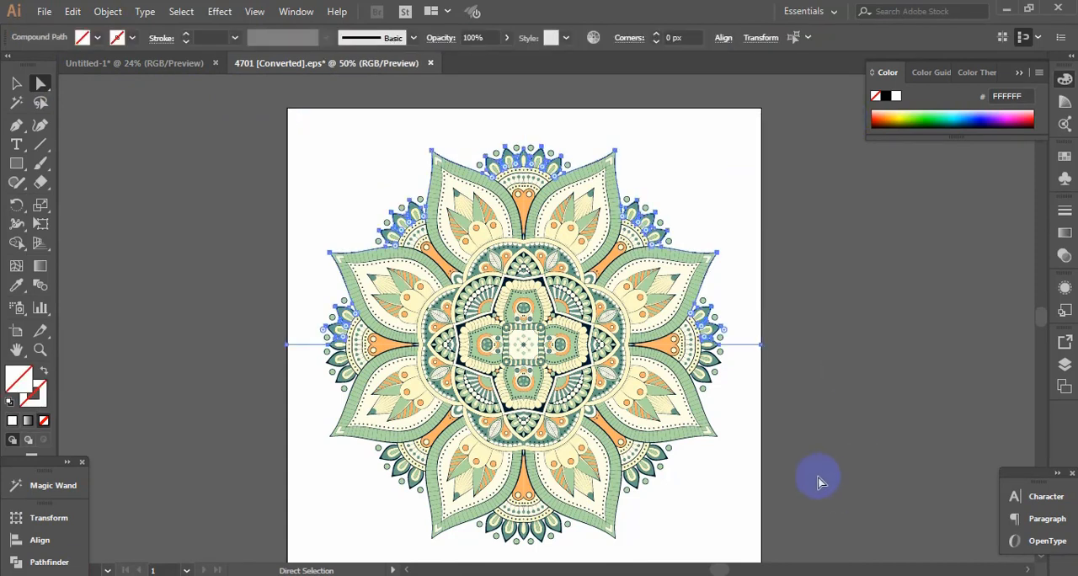
Delete the remaining side and lower parts of the background frame around the mandala
left_click_drag(784, 497, 547, 339)
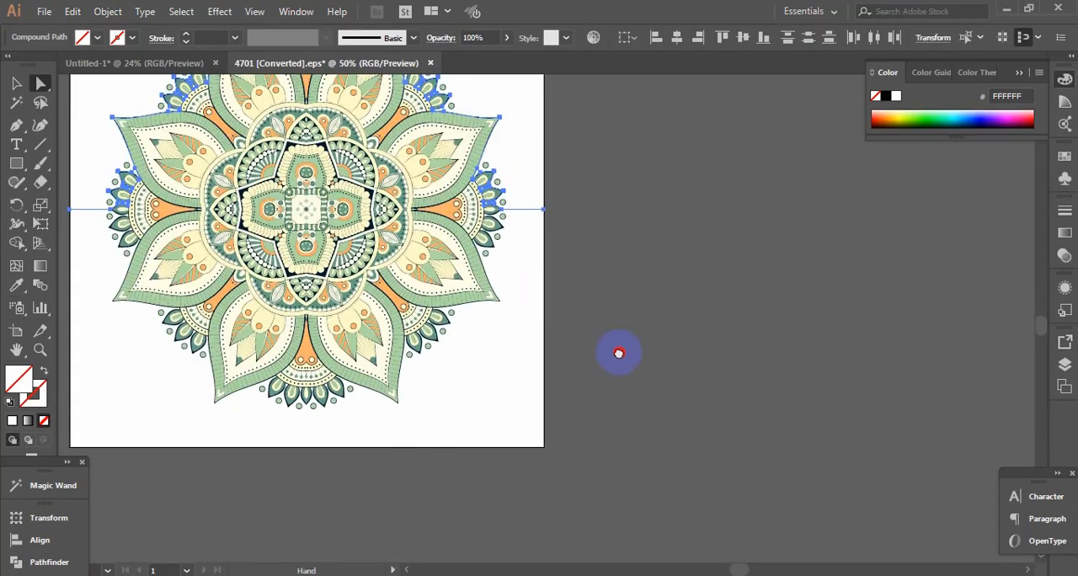
left_click_drag(618, 354, 690, 397)
left_click(669, 410)
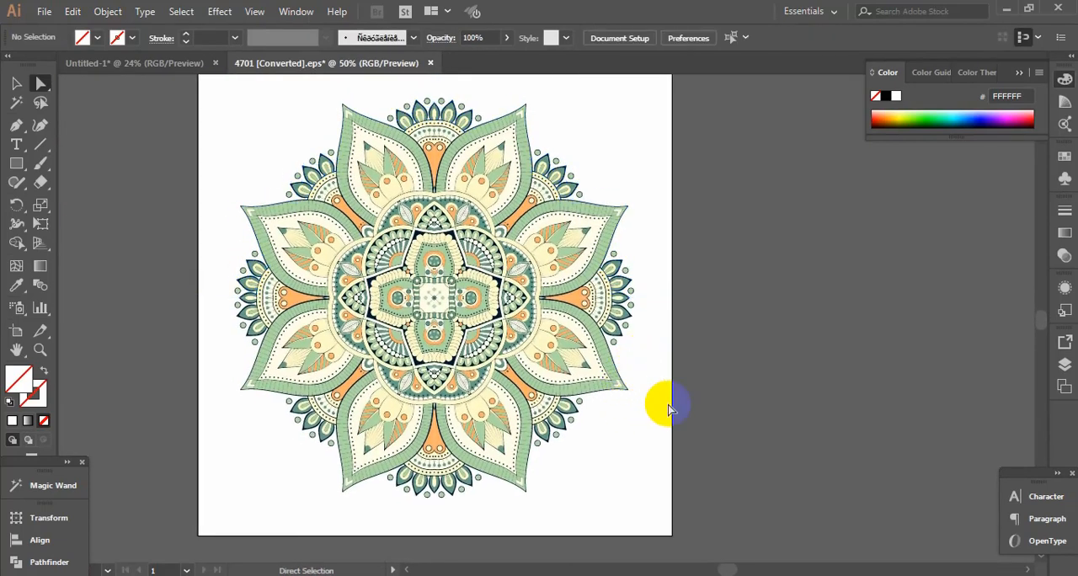
left_click(639, 338, "ctrl+alt")
left_click_drag(407, 454, 554, 117)
left_click_drag(234, 104, 432, 478)
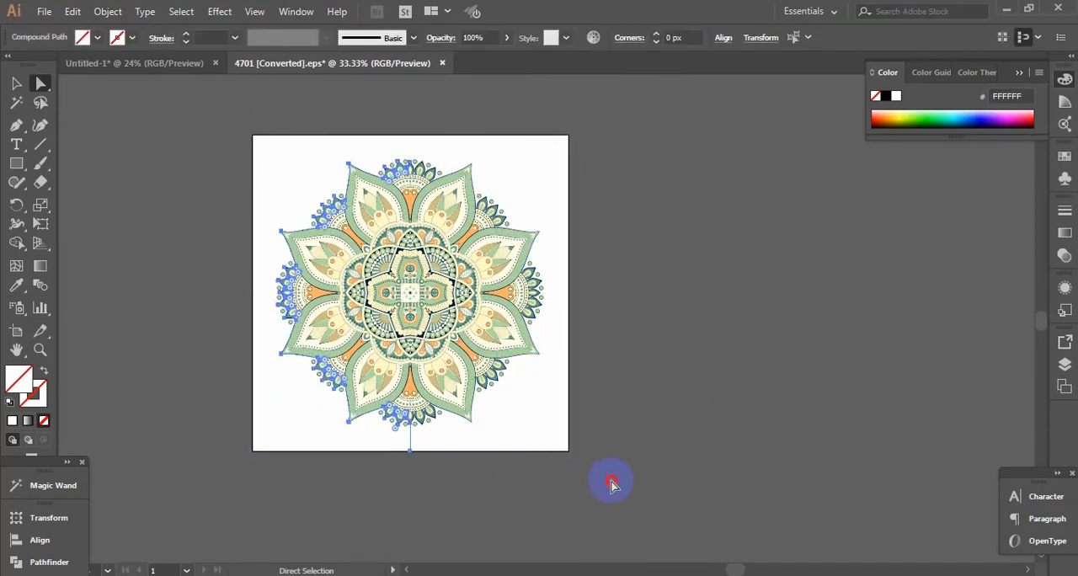
left_click_drag(611, 483, 294, 404)
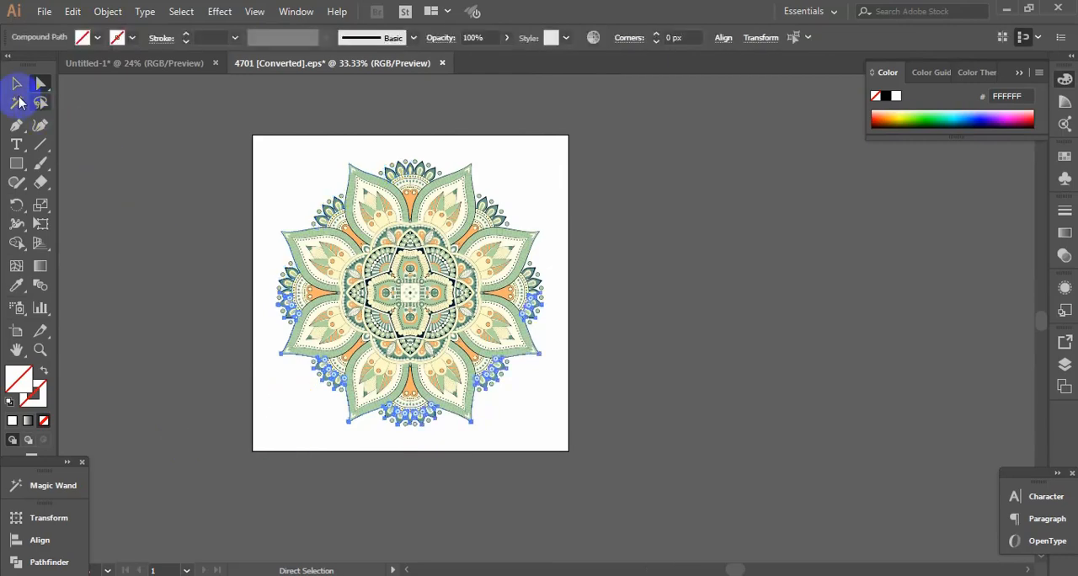
Select all orange areas of the mandala with the Magic Wand and fill them with the pure red swatch
left_click(17, 85)
key("ctrl+space")
left_click(437, 292, "ctrl")
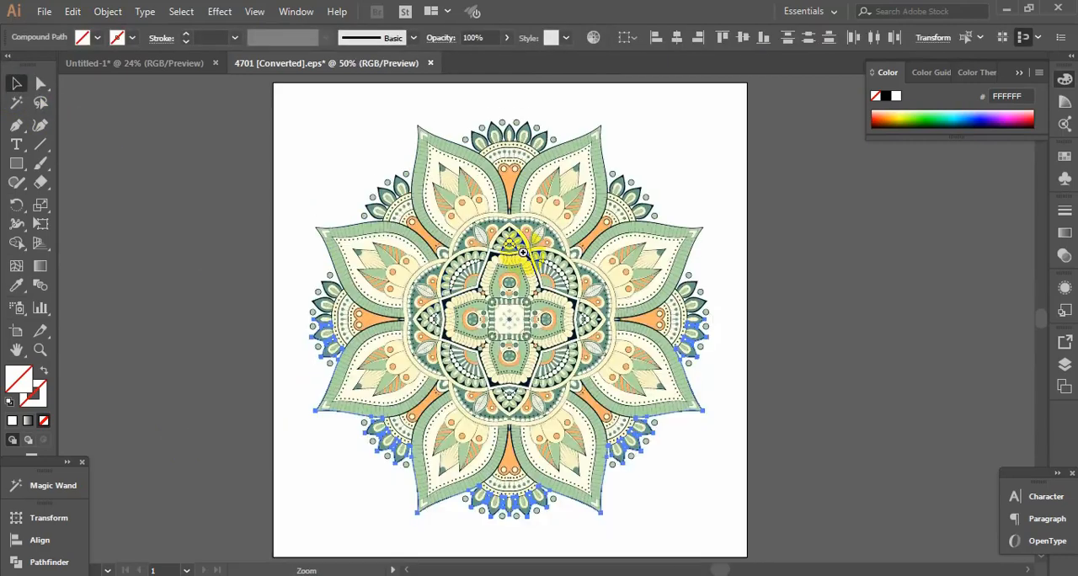
left_click(514, 276)
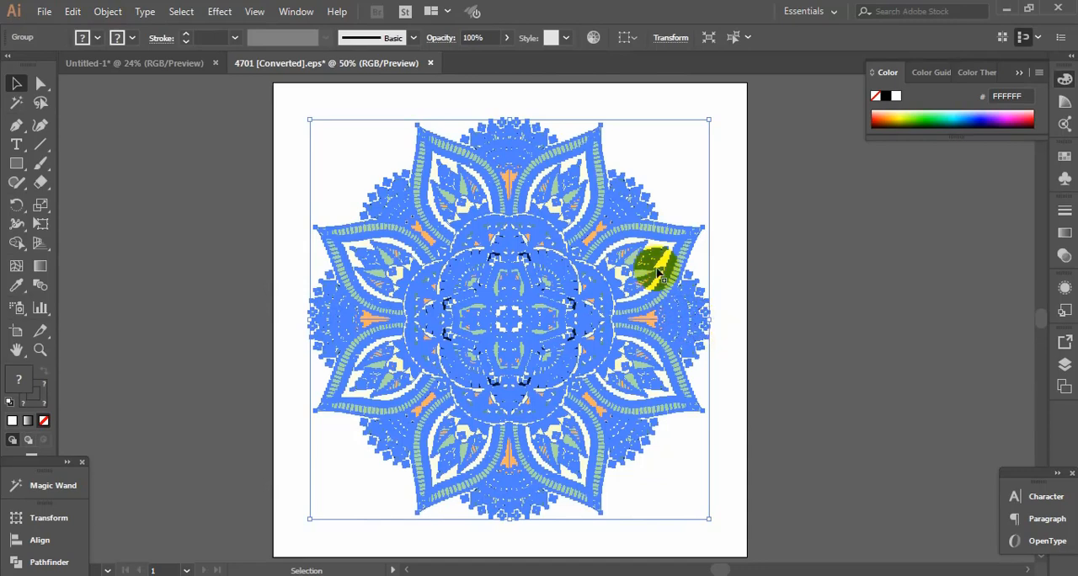
left_click(20, 105)
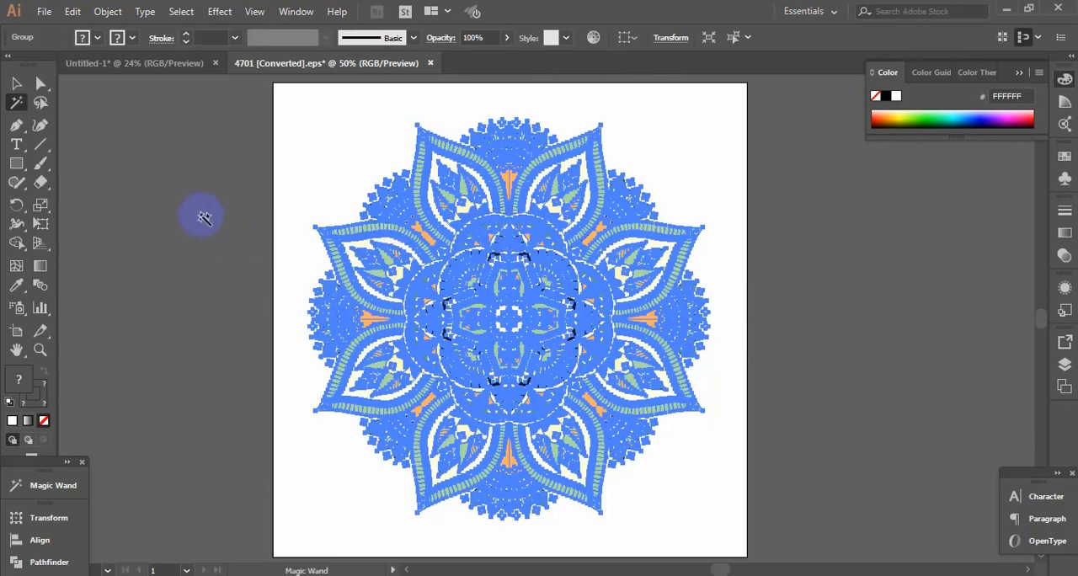
left_click(203, 218)
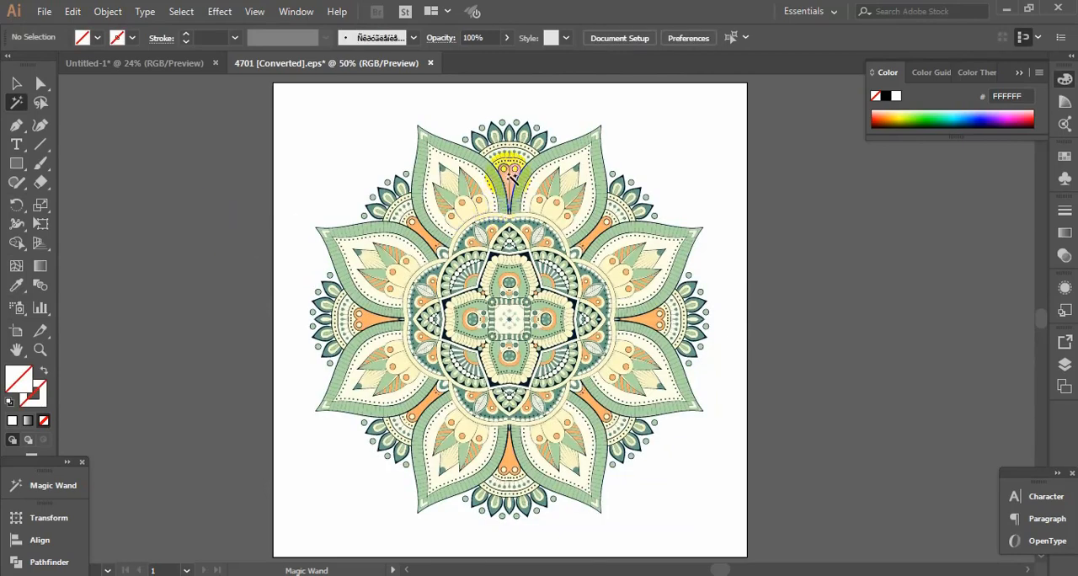
left_click(511, 173)
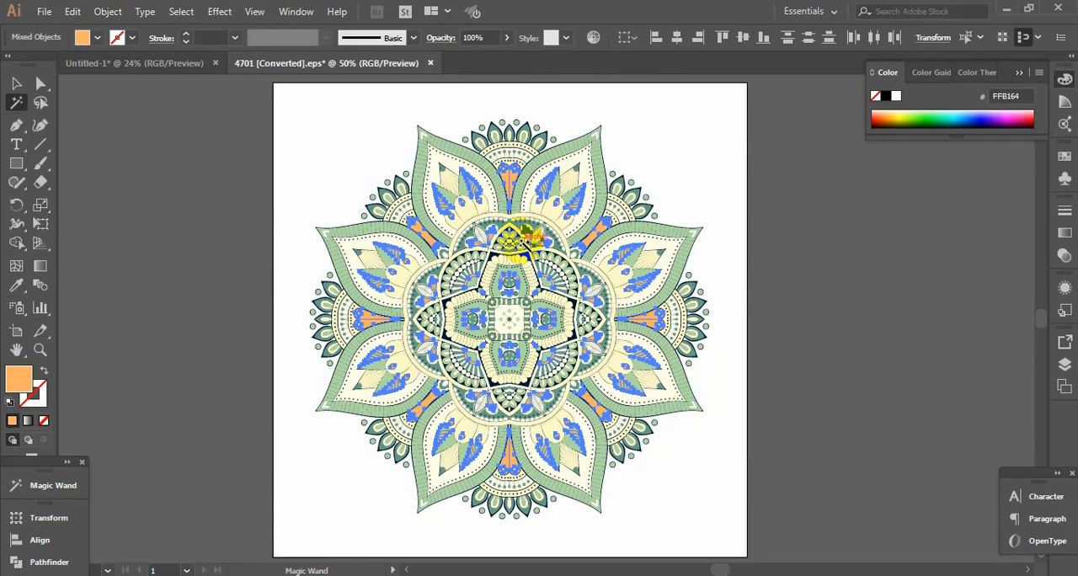
left_click(1061, 160)
left_click(991, 200)
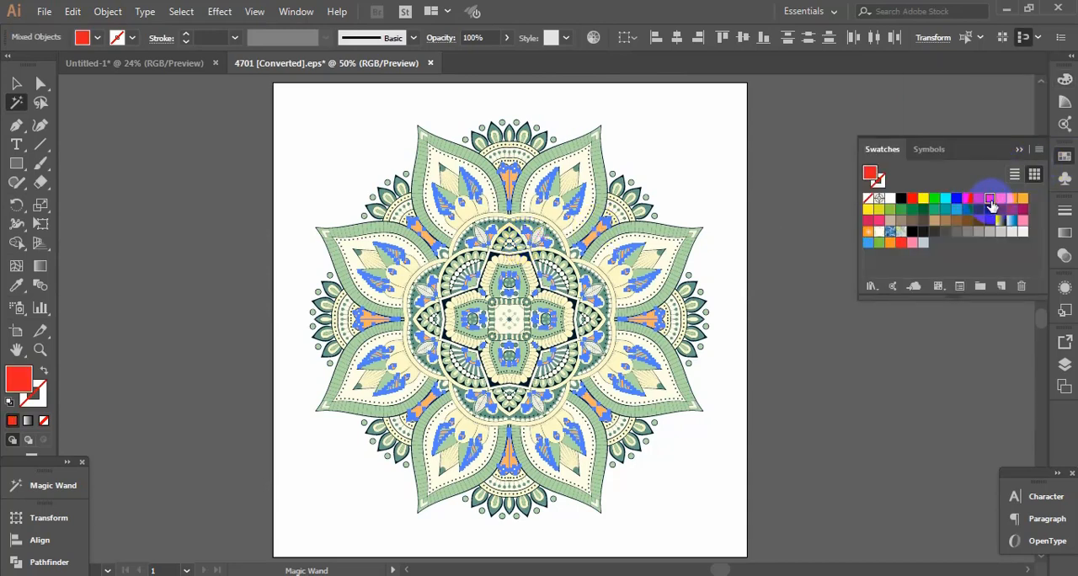
left_click(912, 200)
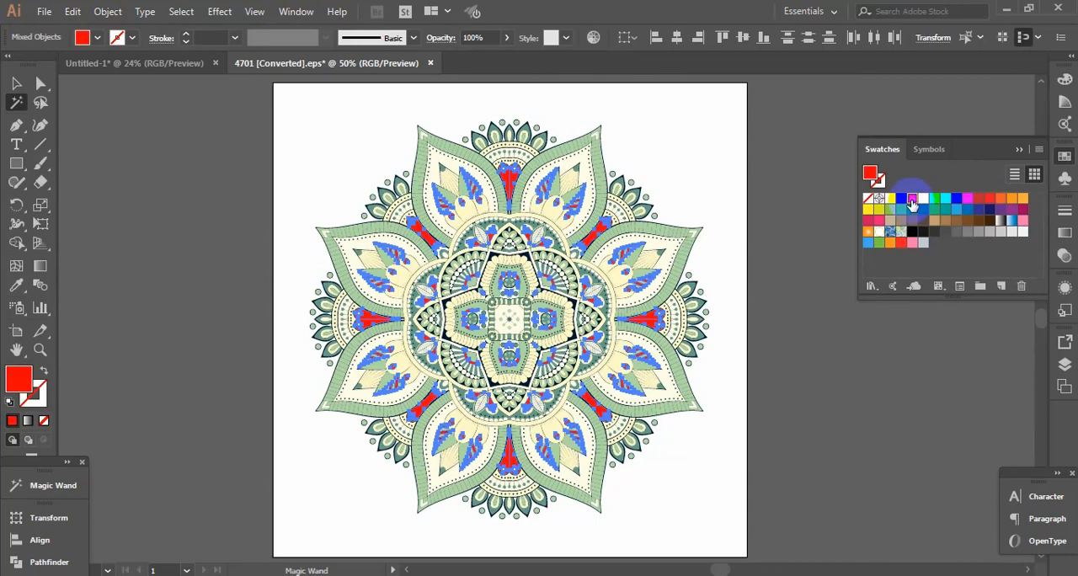
Copy the entire recoloured mandala and paste it into the Untitled-1 document
left_click(16, 83)
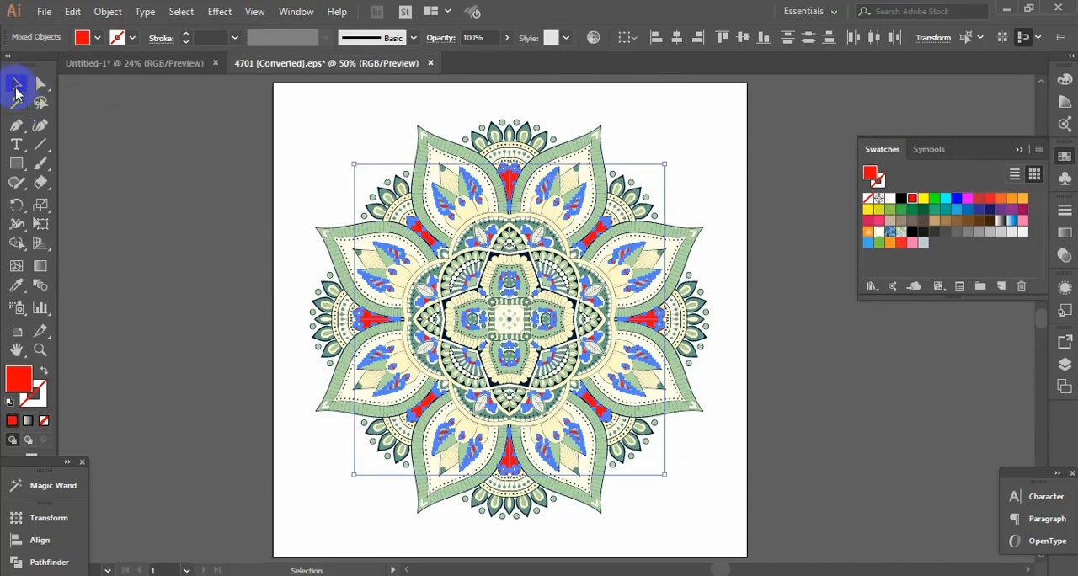
left_click_drag(222, 154, 783, 460)
left_click(72, 12)
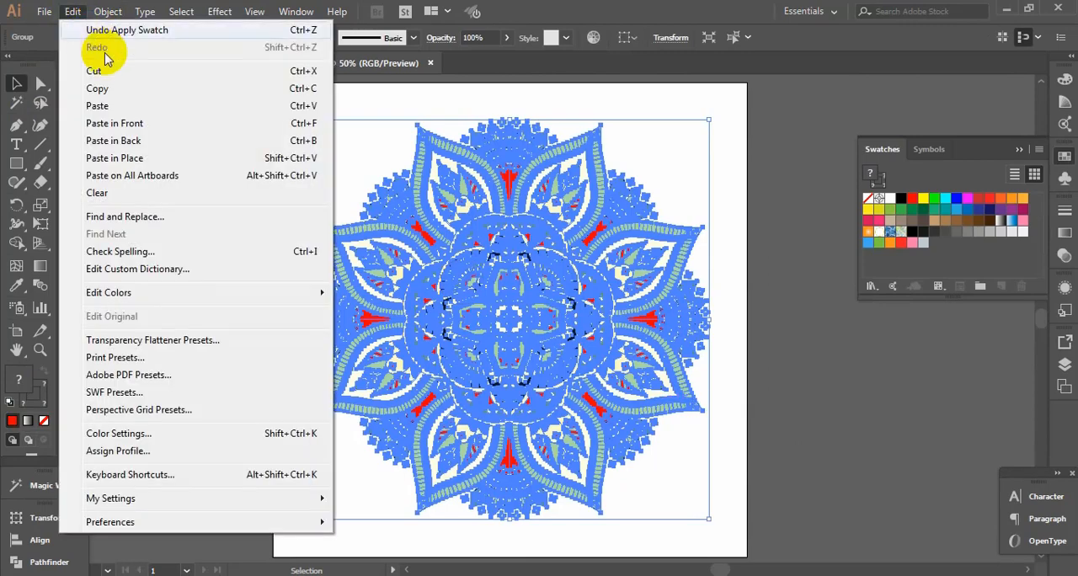
left_click(122, 90)
left_click(118, 66)
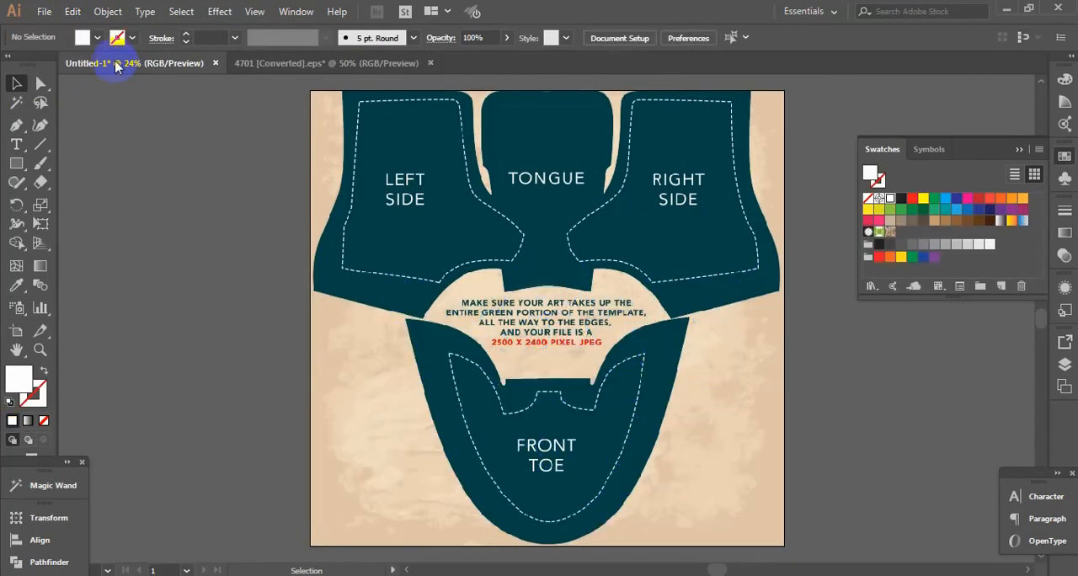
left_click(72, 12)
left_click(97, 106)
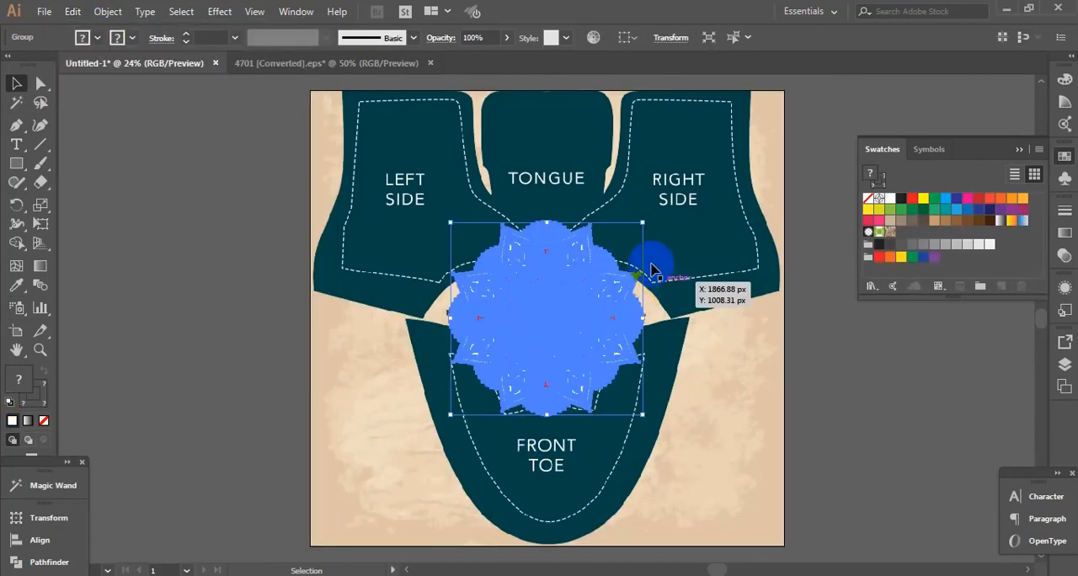
Scale the pasted mandala down slightly and centre it on the artboard's upper edge above the RIGHT SIDE panel
key("space")
left_click_drag(578, 194, 537, 284)
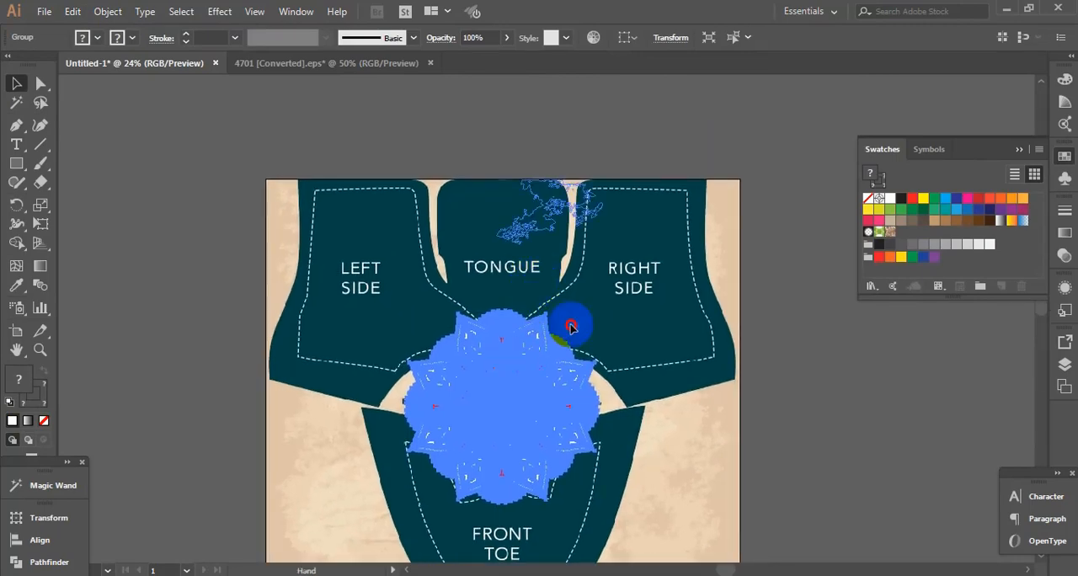
left_click_drag(570, 325, 650, 138)
left_click_drag(734, 260, 729, 258)
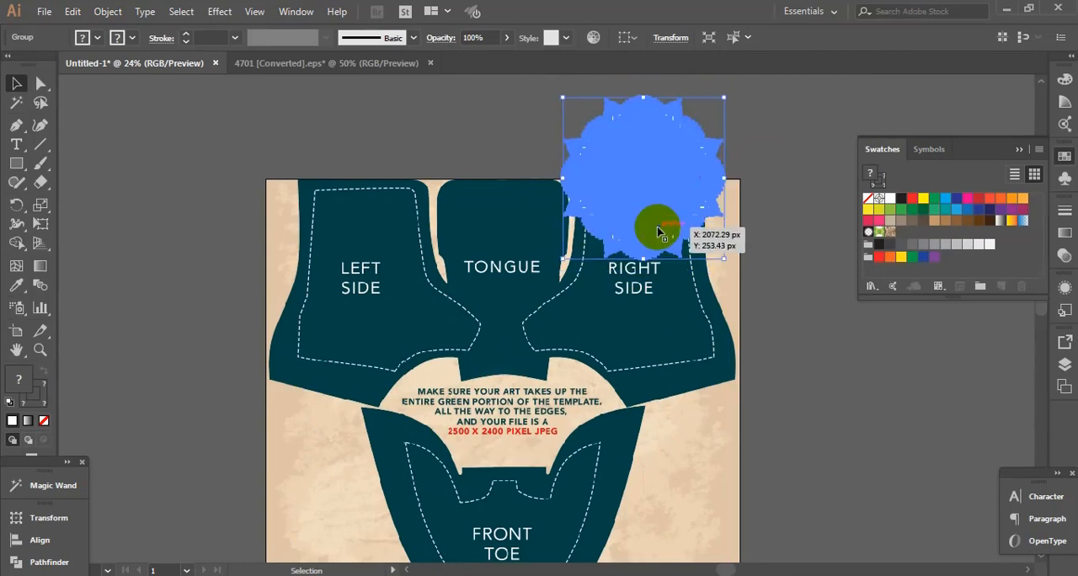
Duplicate the mandala horizontally onto the upper edge above LEFT SIDE, and shift the RIGHT SIDE mandala slightly left
left_click_drag(659, 232, 380, 212)
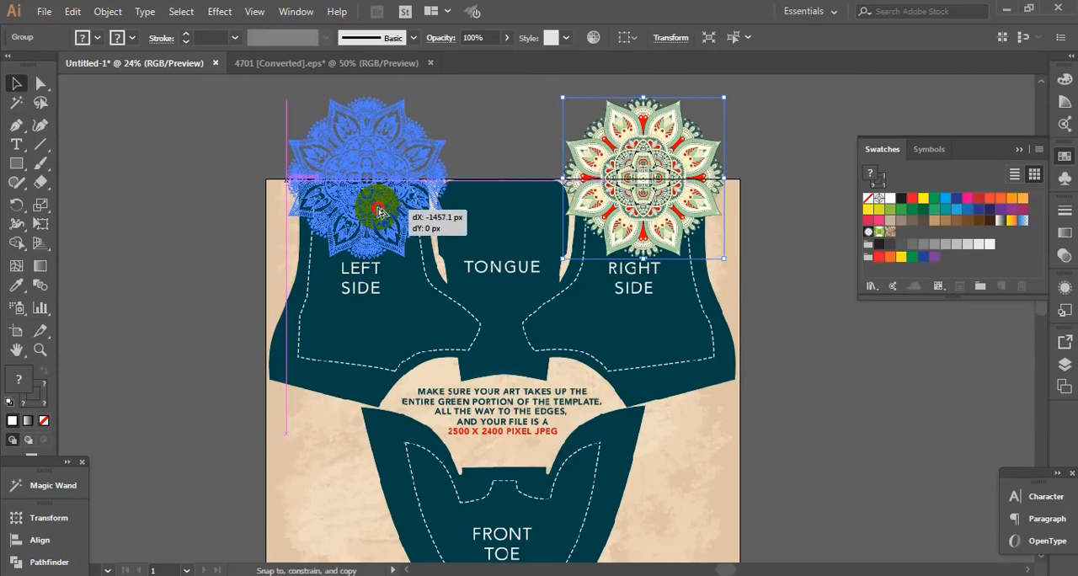
left_click_drag(379, 213, 380, 213)
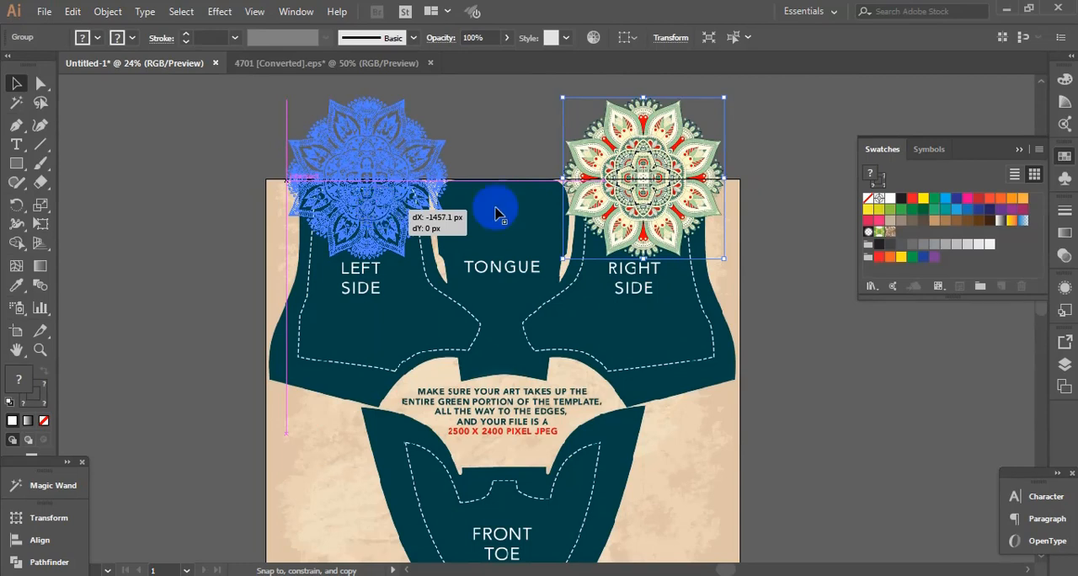
left_click(647, 179)
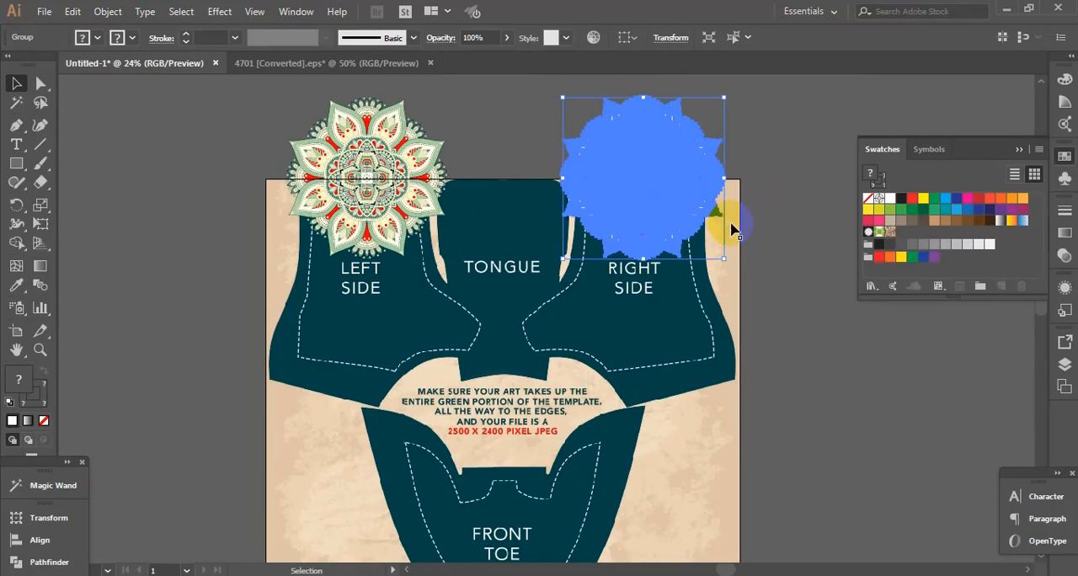
left_click_drag(730, 229, 730, 228)
Select only the semi-transparent texture group covering the artboard and lock it
left_click(735, 229)
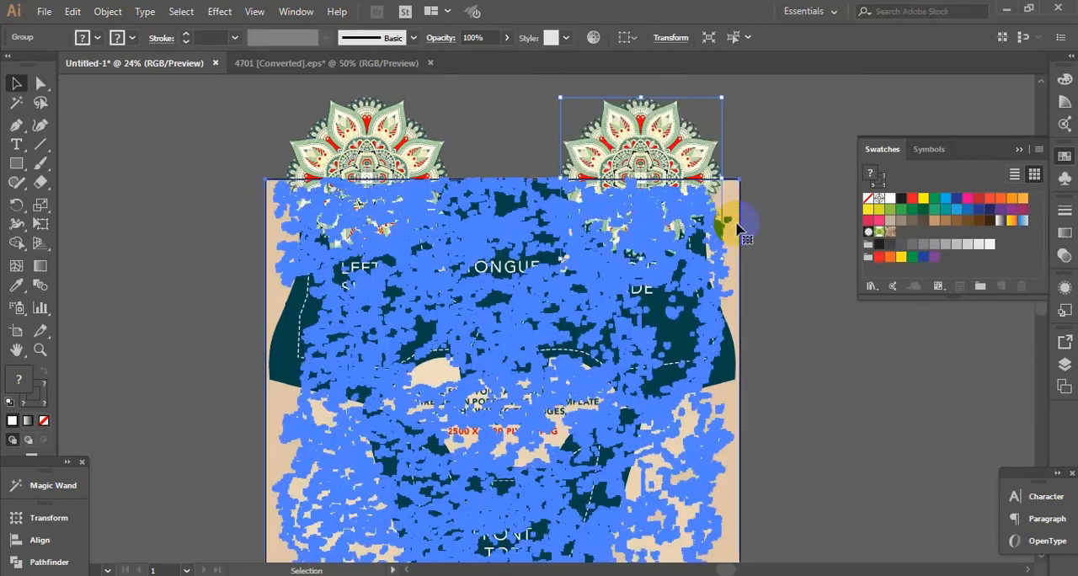
left_click(759, 229)
left_click(731, 236)
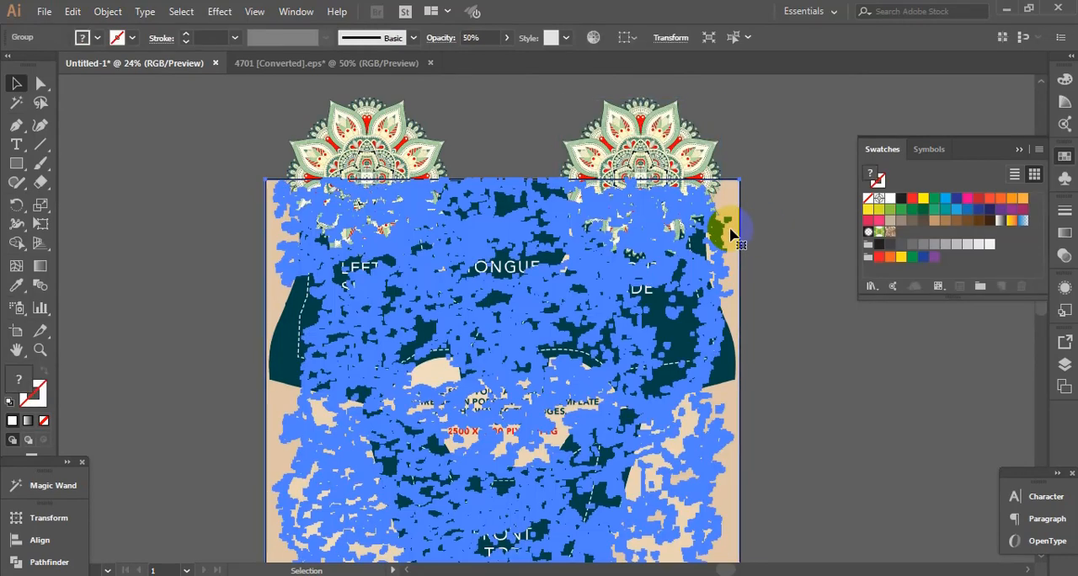
left_click(103, 14)
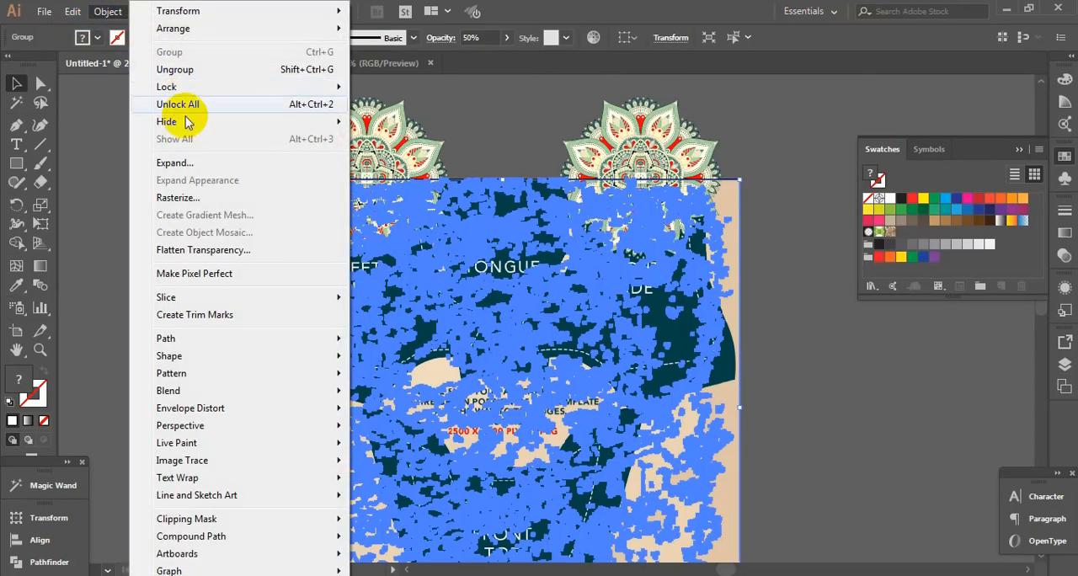
mouse_move(356, 91)
left_click(389, 91)
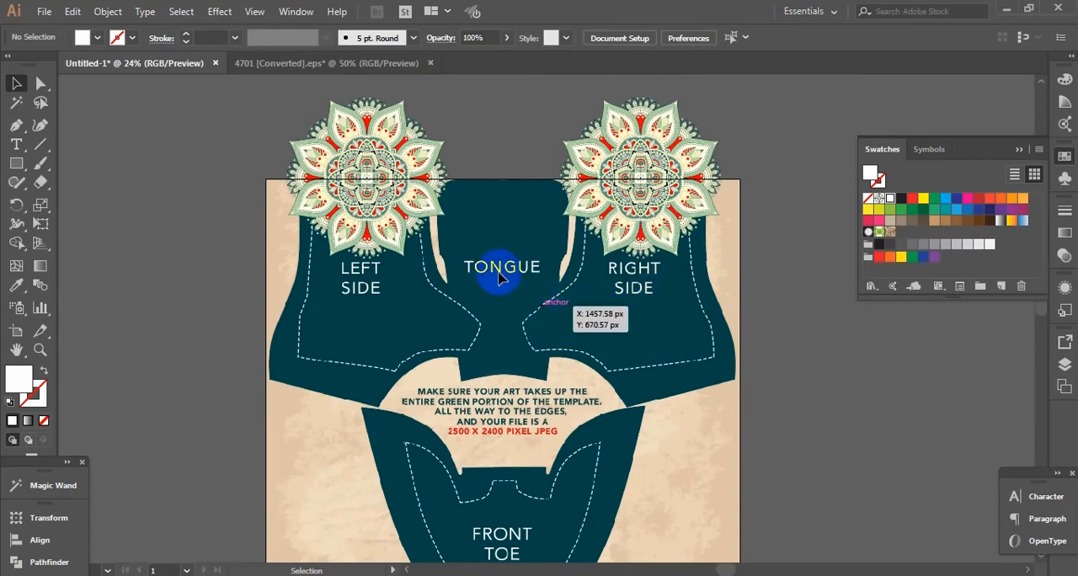
Close the 4701 [Converted].eps document without saving and open 331.eps from the vectors folder in Illustrator
left_click(430, 62)
left_click(617, 315)
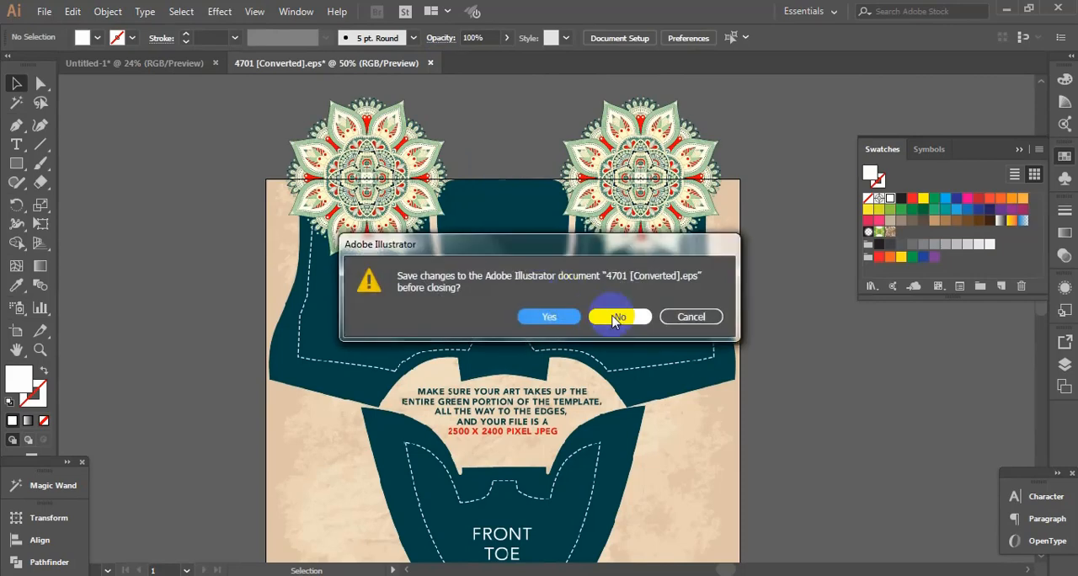
mouse_move(205, 566)
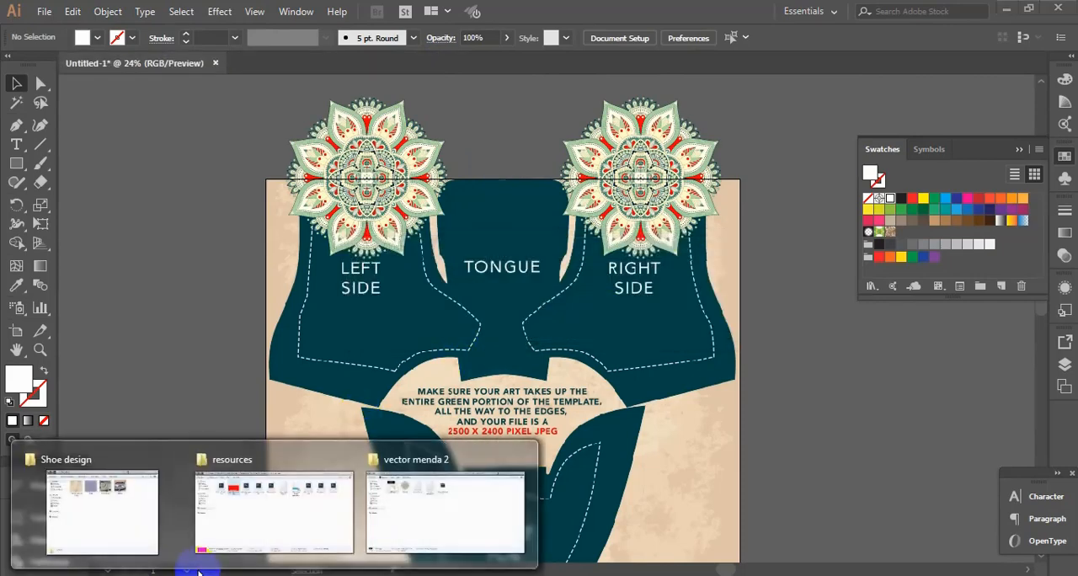
left_click(468, 525)
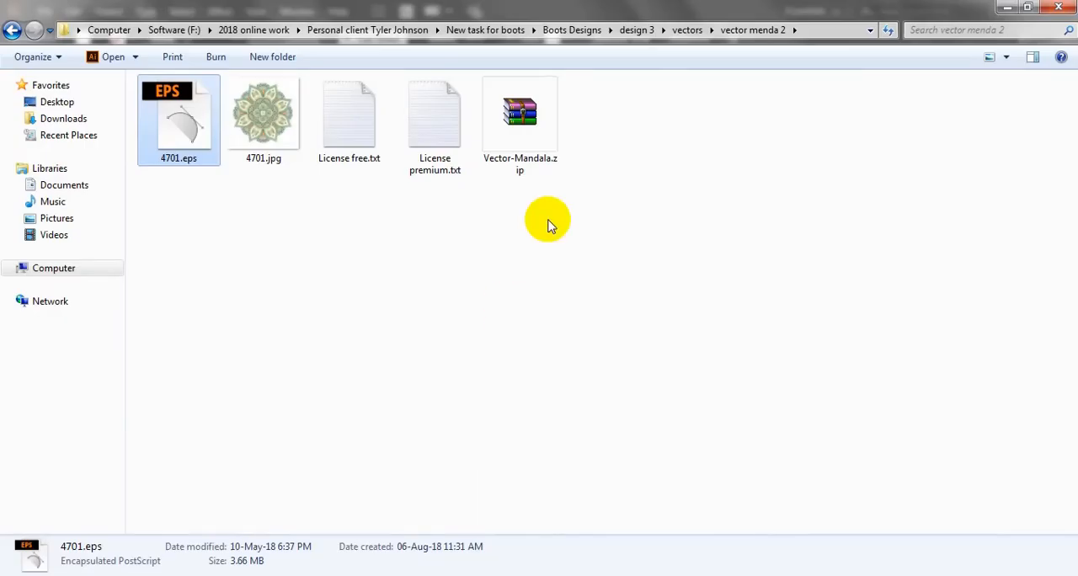
key("BackSpace")
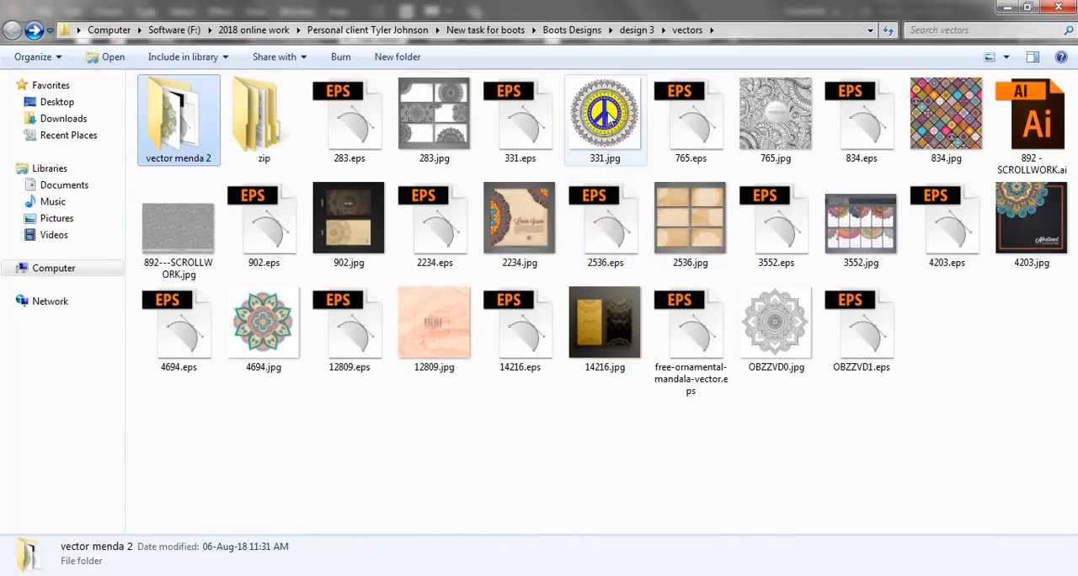
double_click(536, 133)
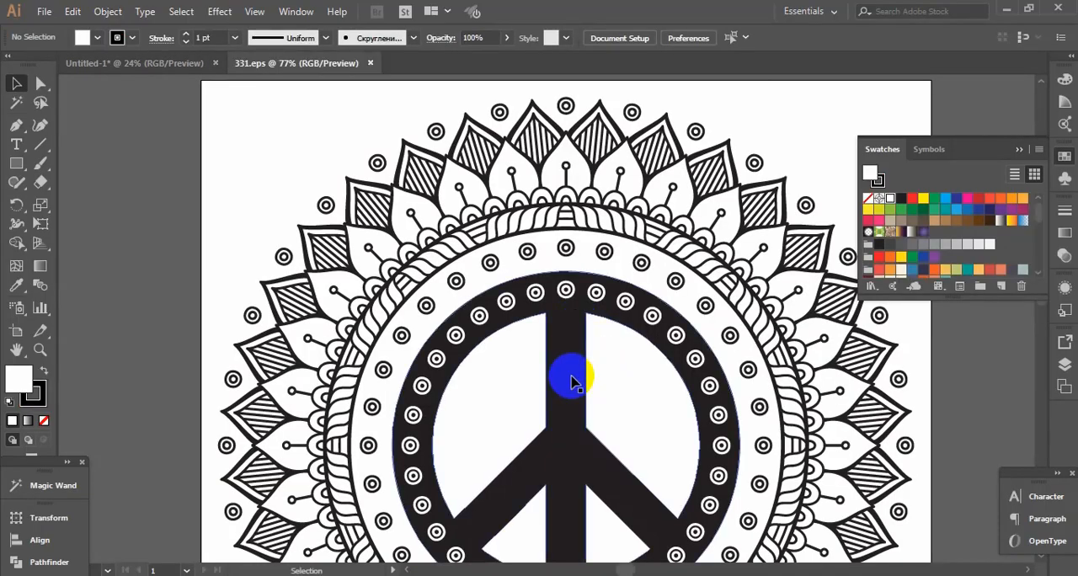
Ungroup the peace-sign mandala artwork in 331.eps and deselect its parts
left_click(572, 381)
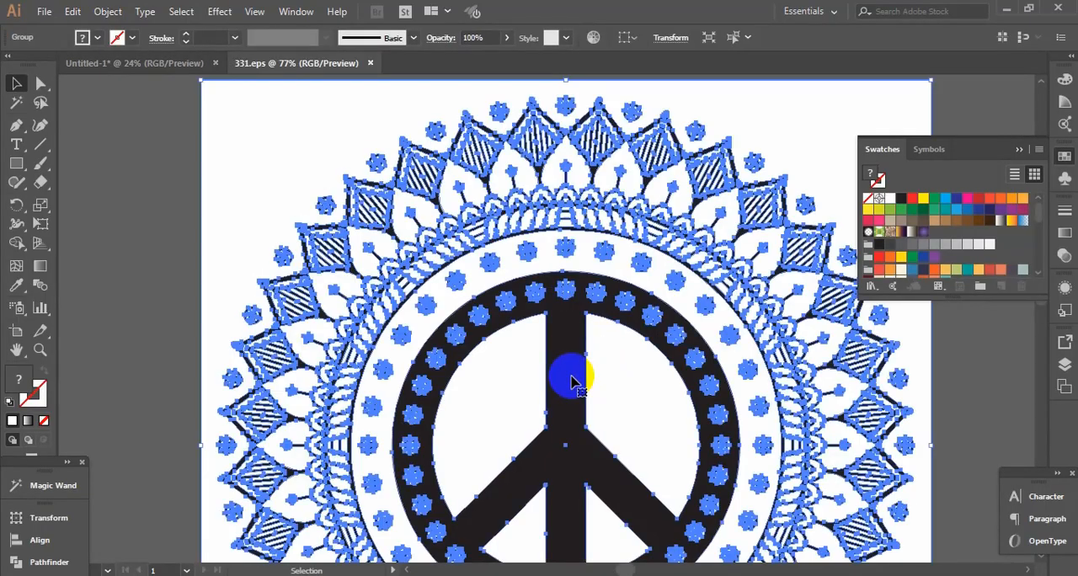
right_click(572, 382)
left_click(583, 258)
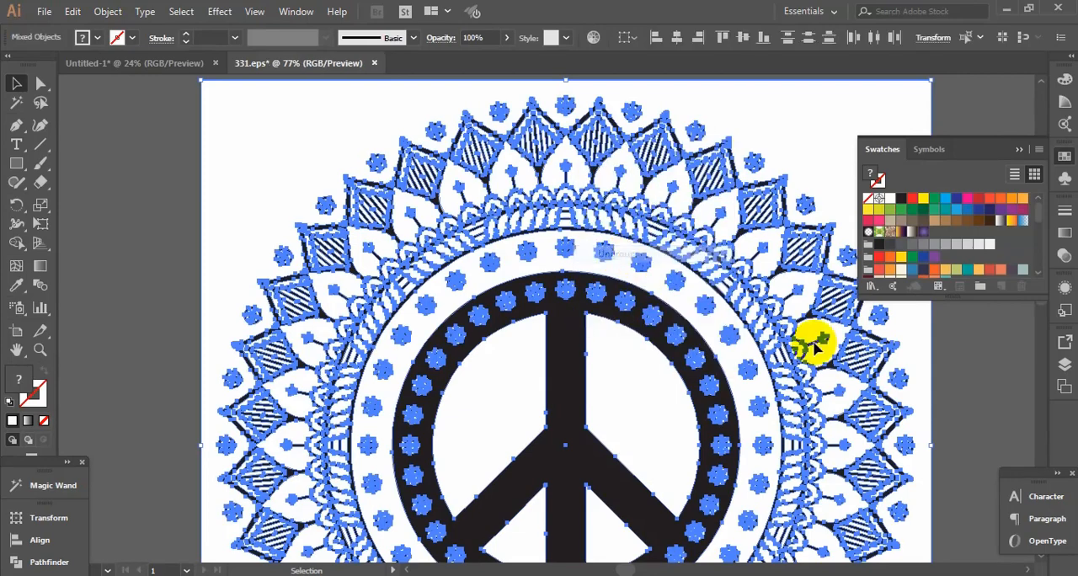
left_click(969, 362)
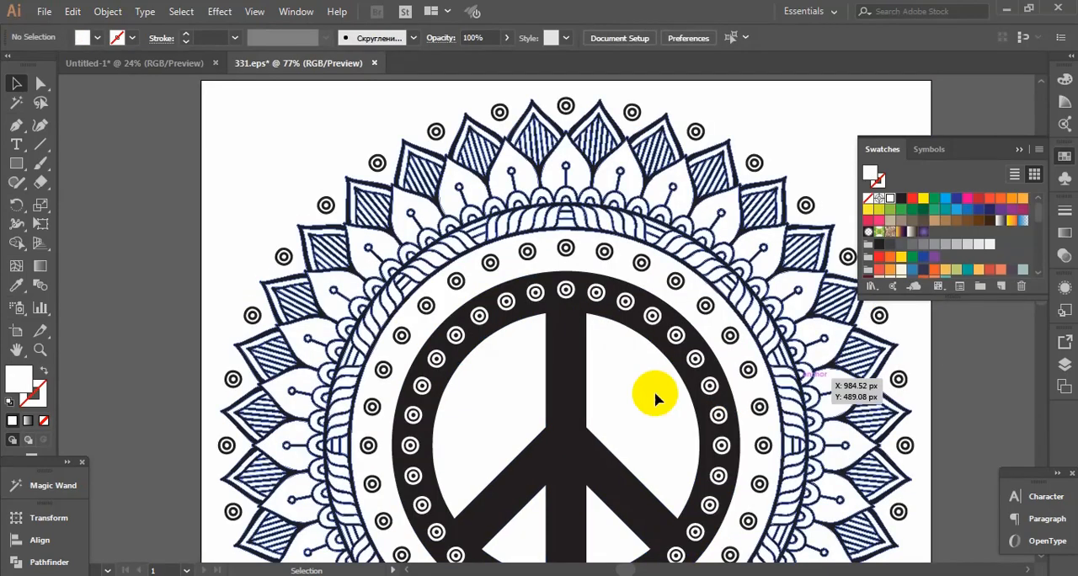
Copy the black peace symbol from the centre of the artwork and paste it into Untitled-1
left_click(566, 356)
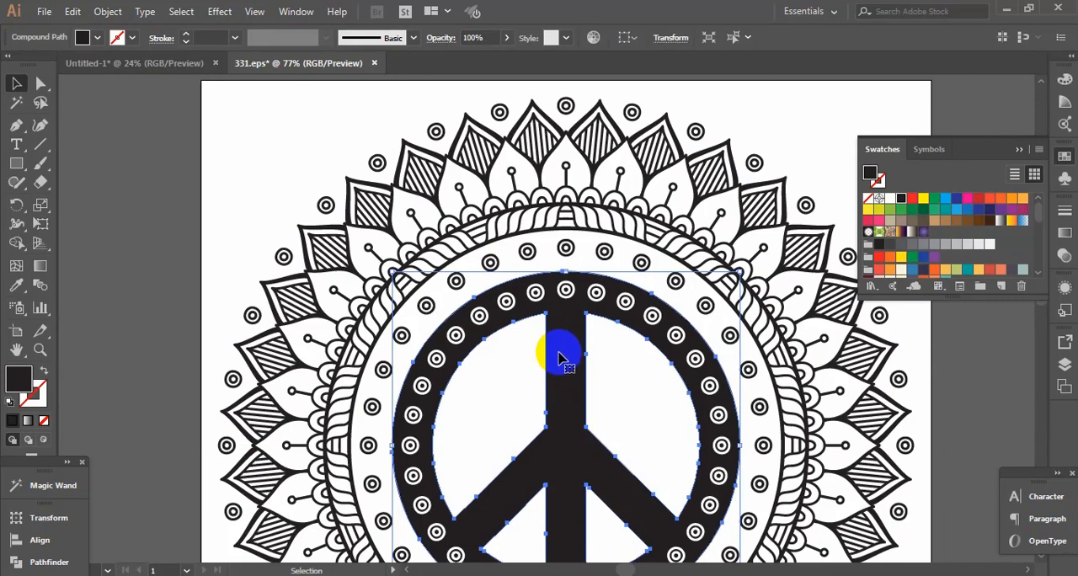
left_click(73, 11)
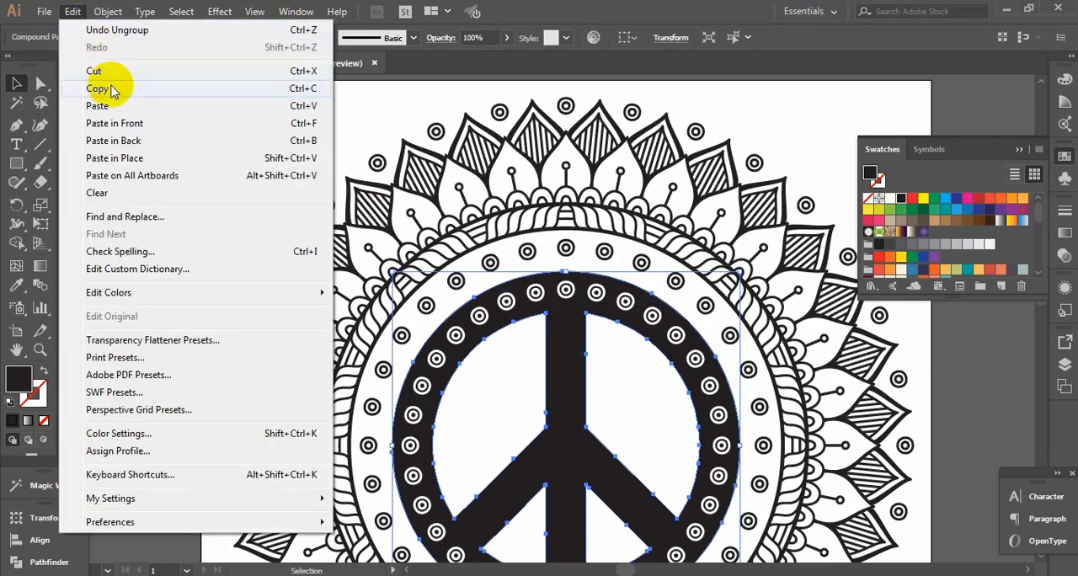
left_click(116, 85)
left_click(115, 64)
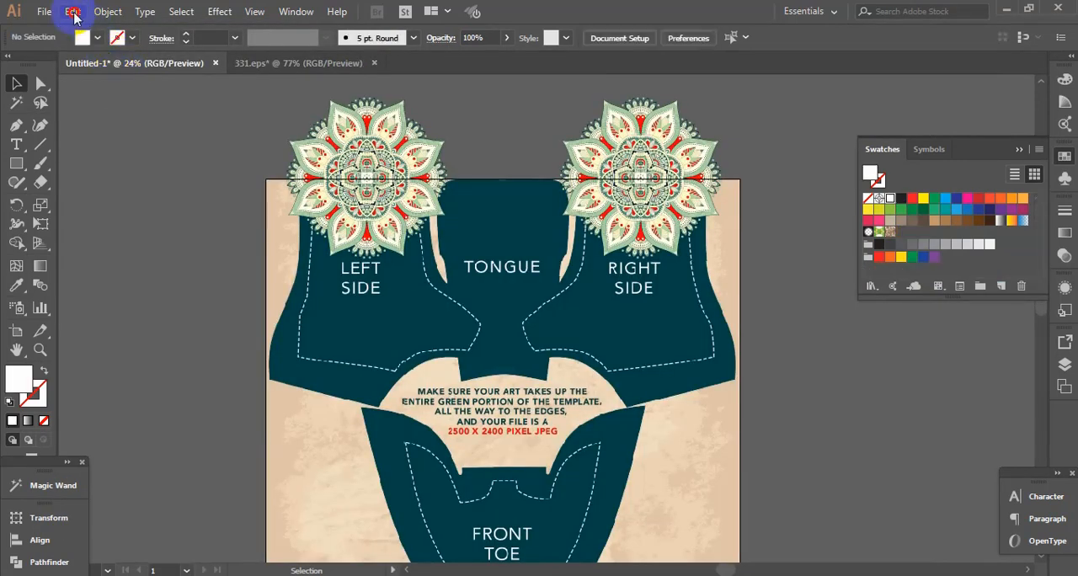
left_click(72, 11)
left_click(101, 105)
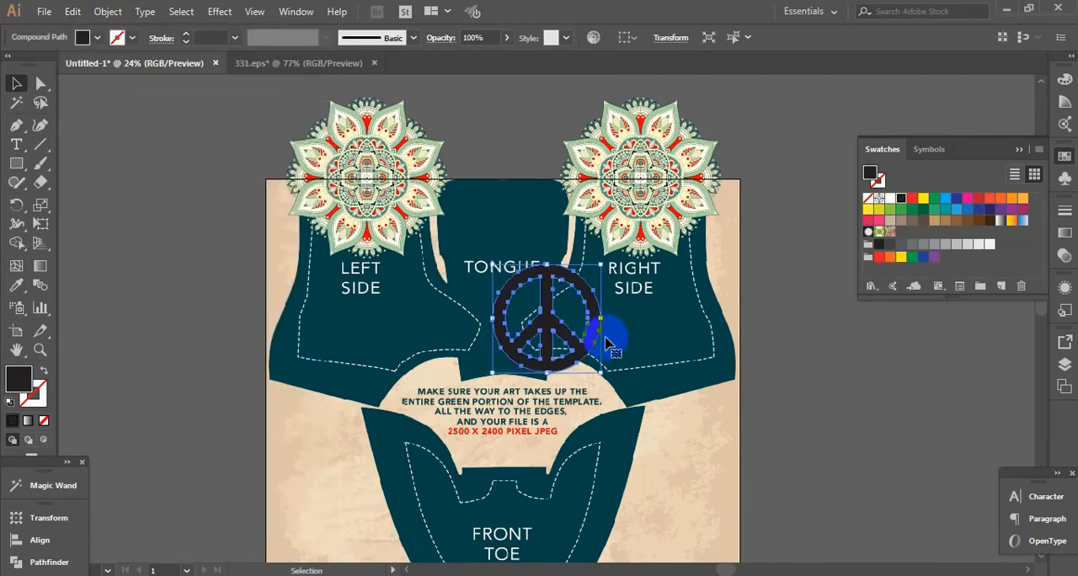
Move the peace symbol off the artboard to the right and place a copy of the mandala beside it
left_click_drag(594, 339, 924, 339)
left_click_drag(755, 301, 427, 240)
left_click_drag(443, 165, 777, 269)
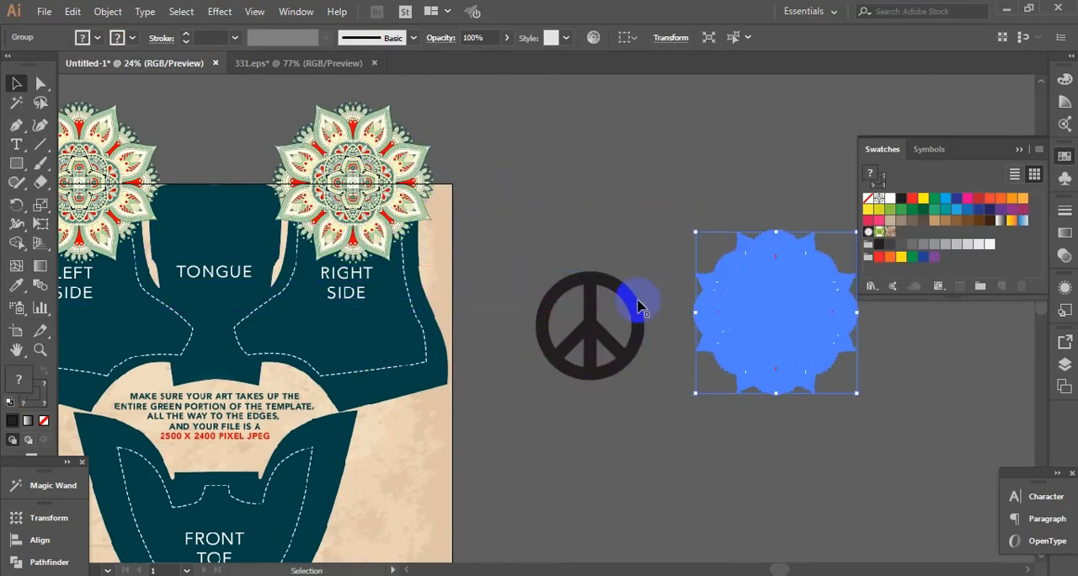
Enlarge the peace symbol proportionally to slightly less than the size of the adjacent mandala copy
left_click(643, 301)
left_click_drag(645, 268, 662, 253)
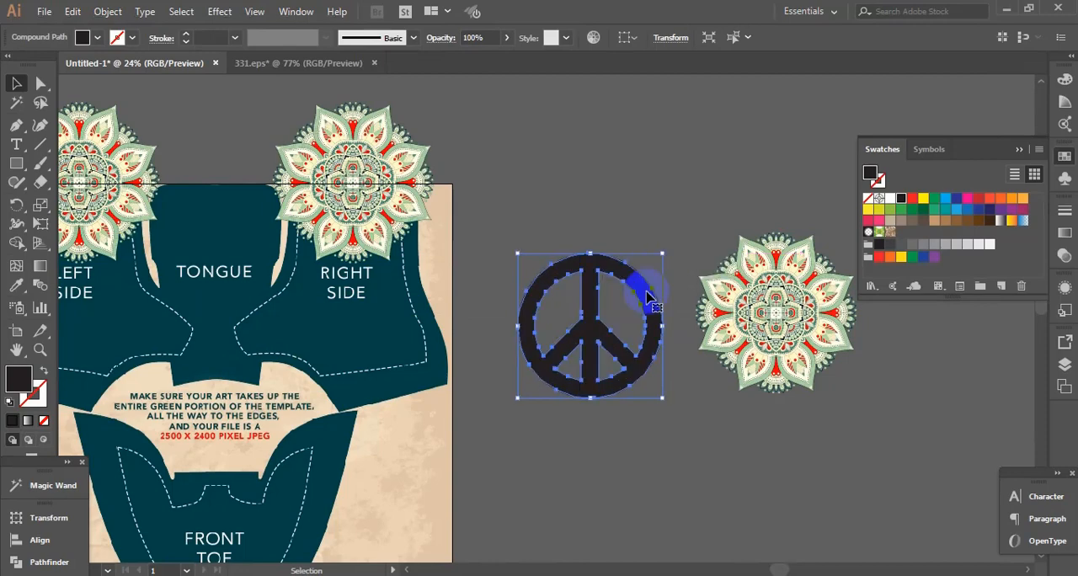
left_click_drag(642, 288, 828, 278)
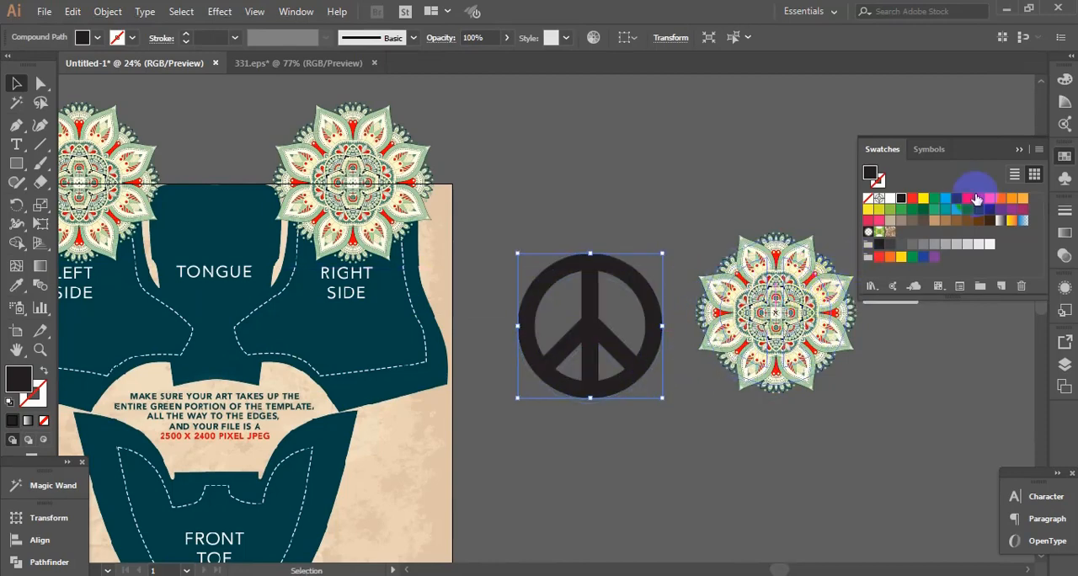
Overlay the black peace symbol on the mandala copy and shrink the symbol slightly about its centre
left_click(1019, 150)
left_click(765, 320)
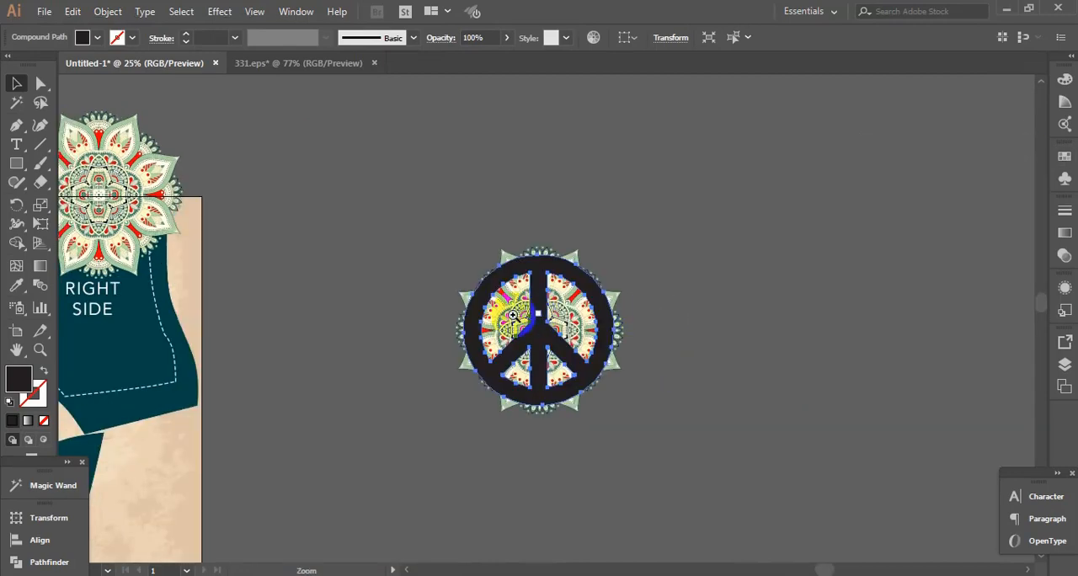
left_click(557, 316)
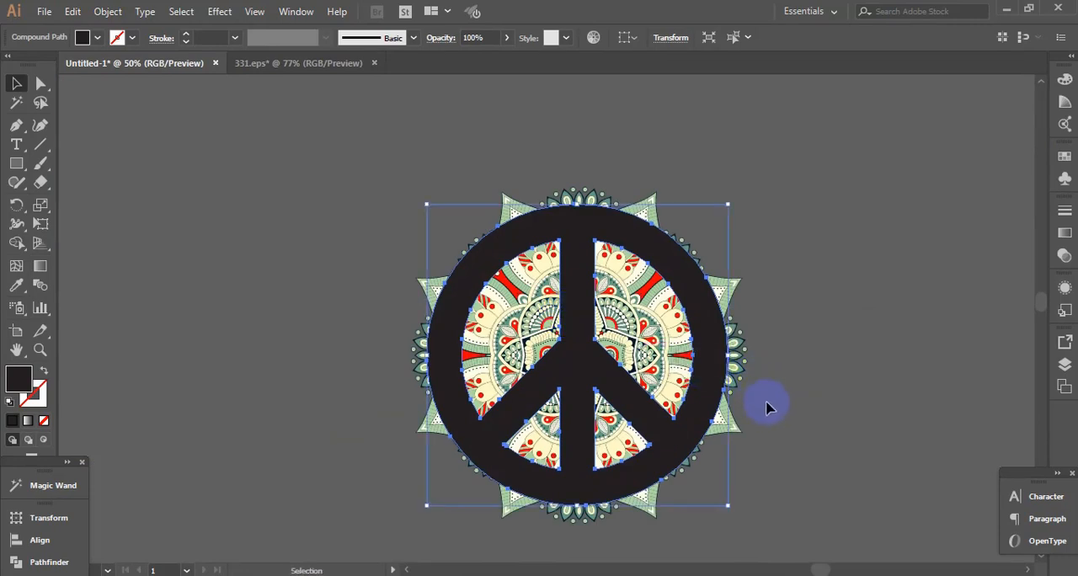
left_click(787, 281)
left_click(703, 290)
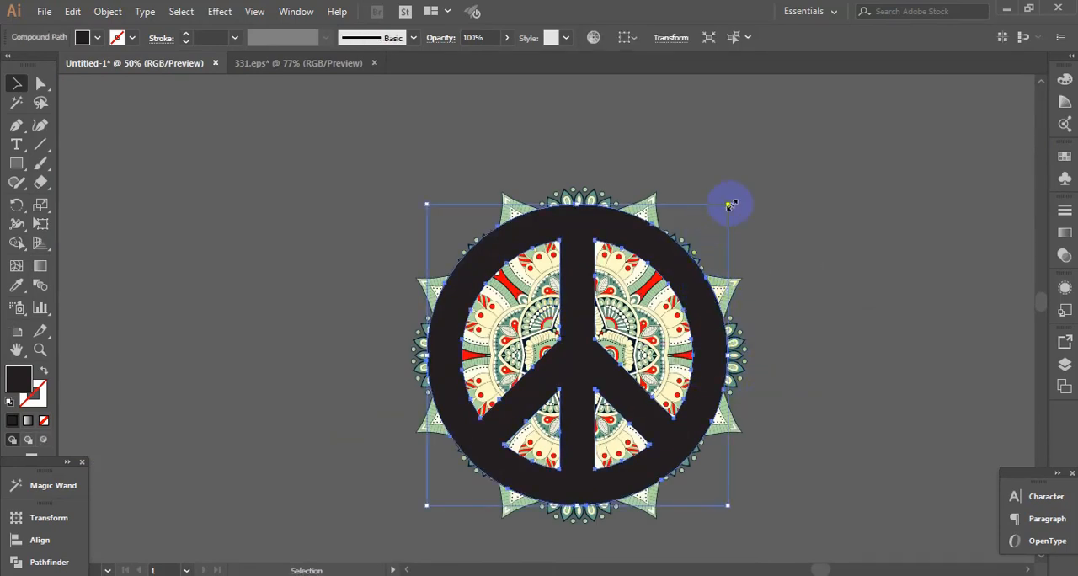
left_click_drag(729, 205, 720, 212)
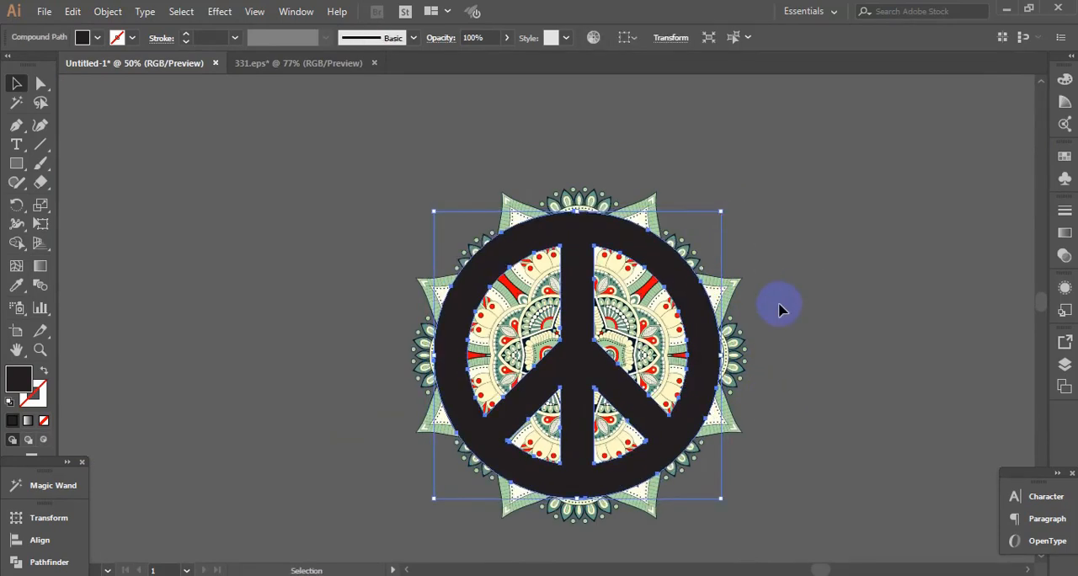
Align the centres of the peace symbol and mandala copy, and clip the mandala to the symbol with a clipping mask
left_click(779, 309)
left_click(665, 317)
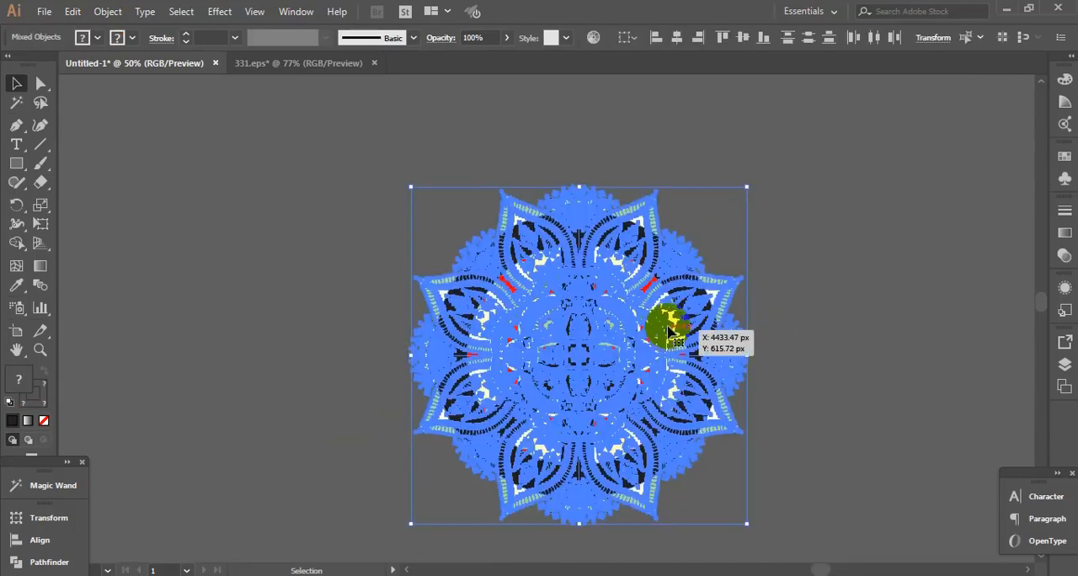
left_click(67, 546)
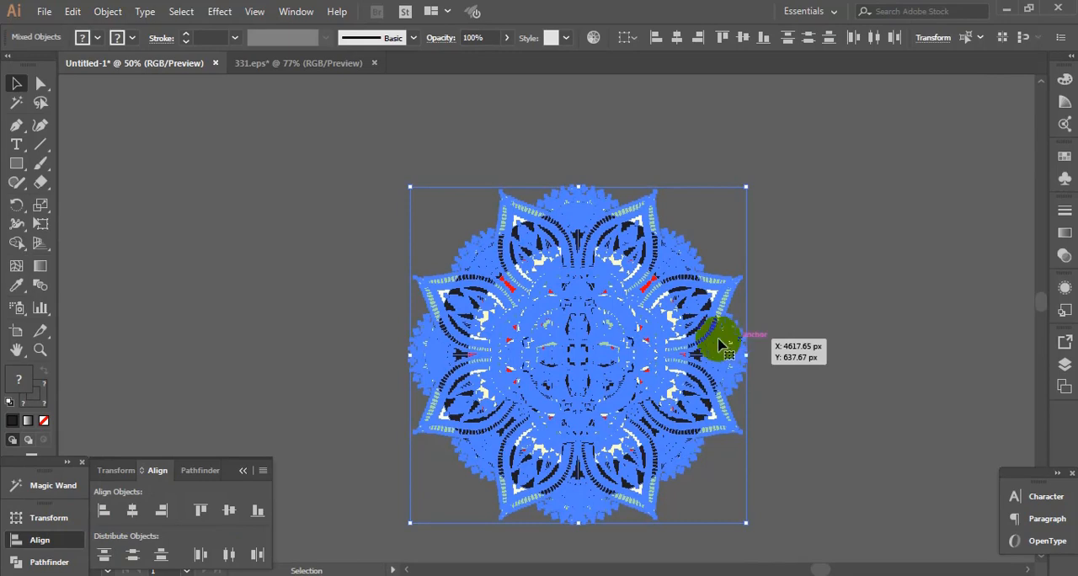
right_click(587, 262)
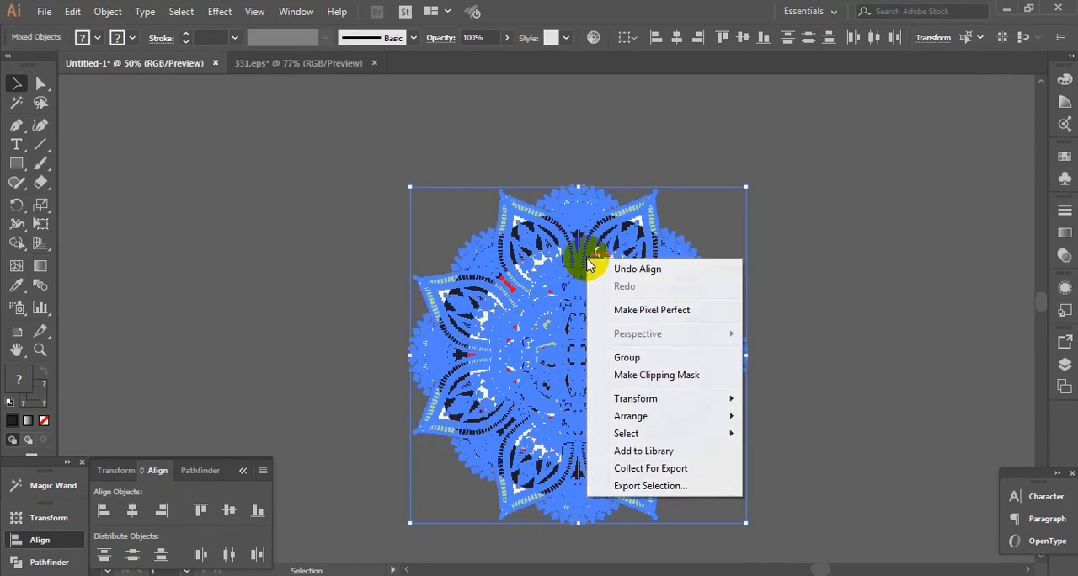
left_click(651, 376)
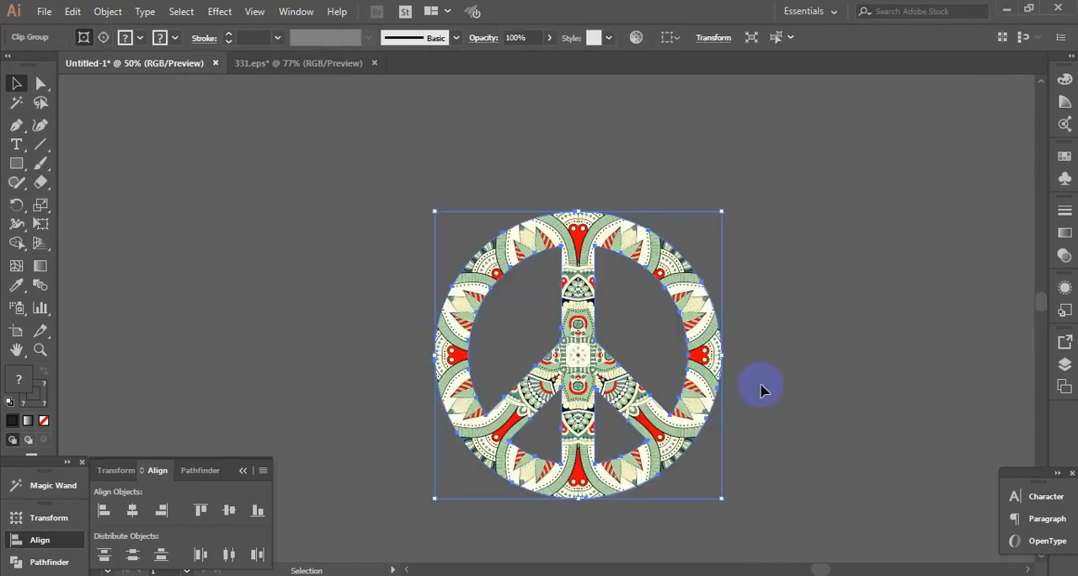
Shrink the mandala-filled peace symbol proportionally and place it on the boot template's RIGHT SIDE panel below the mandala
left_click(338, 308, "ctrl+alt")
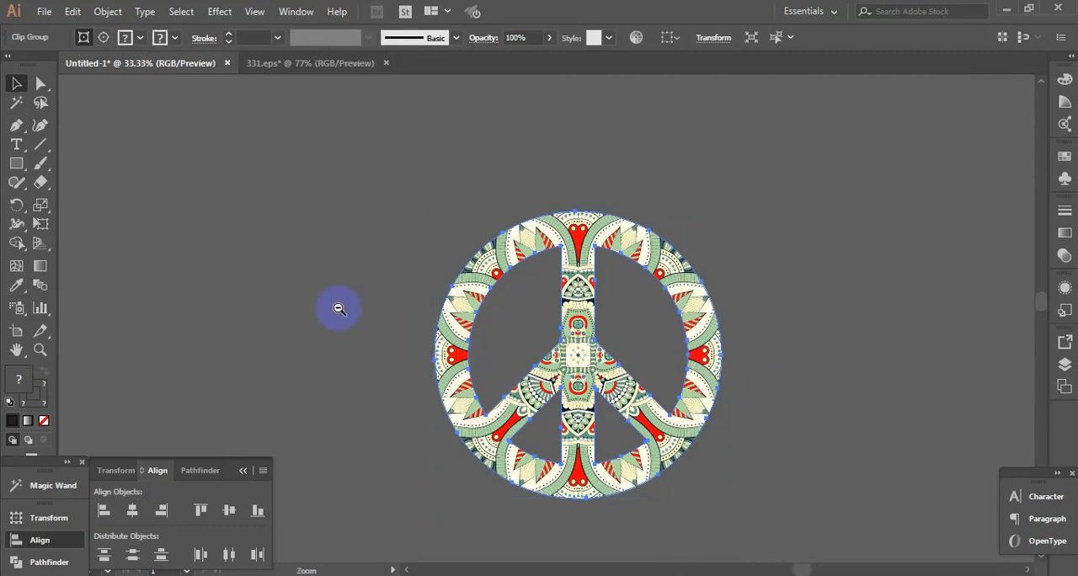
left_click(338, 309, "ctrl+alt")
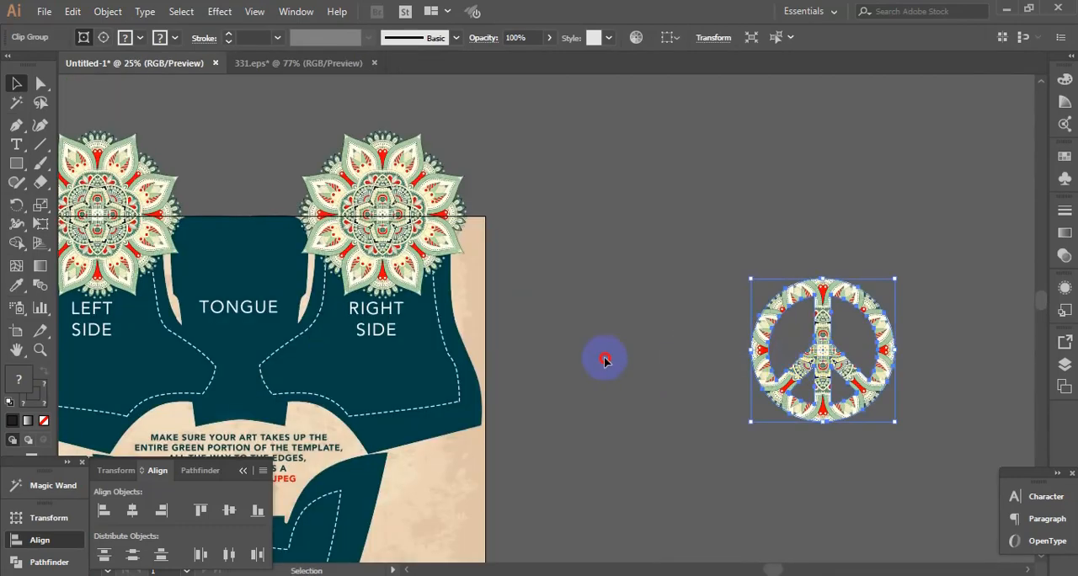
left_click_drag(605, 361, 554, 358)
left_click_drag(614, 298, 609, 290)
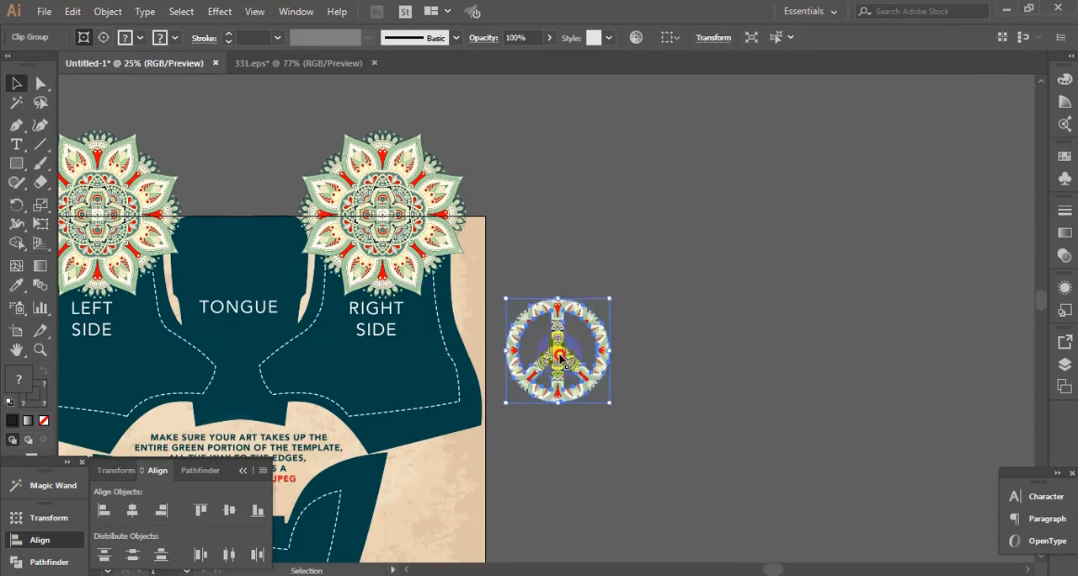
left_click_drag(556, 358, 390, 361)
Reduce the peace symbol slightly more about its centre and nudge it down within the RIGHT SIDE dashed outline
left_click(398, 349, "ctrl")
left_click(477, 326, "ctrl")
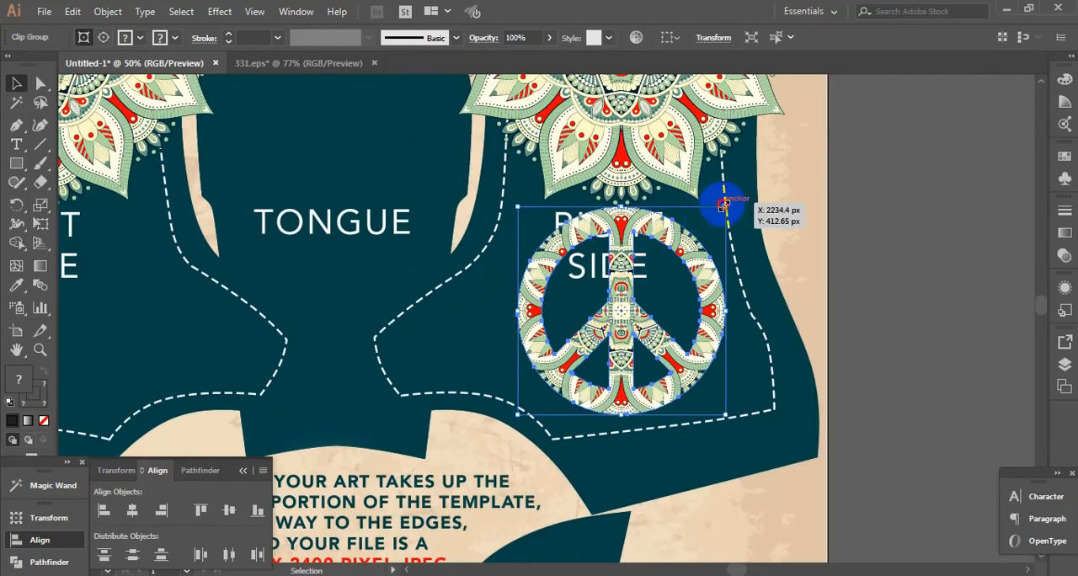
left_click_drag(723, 205, 715, 212)
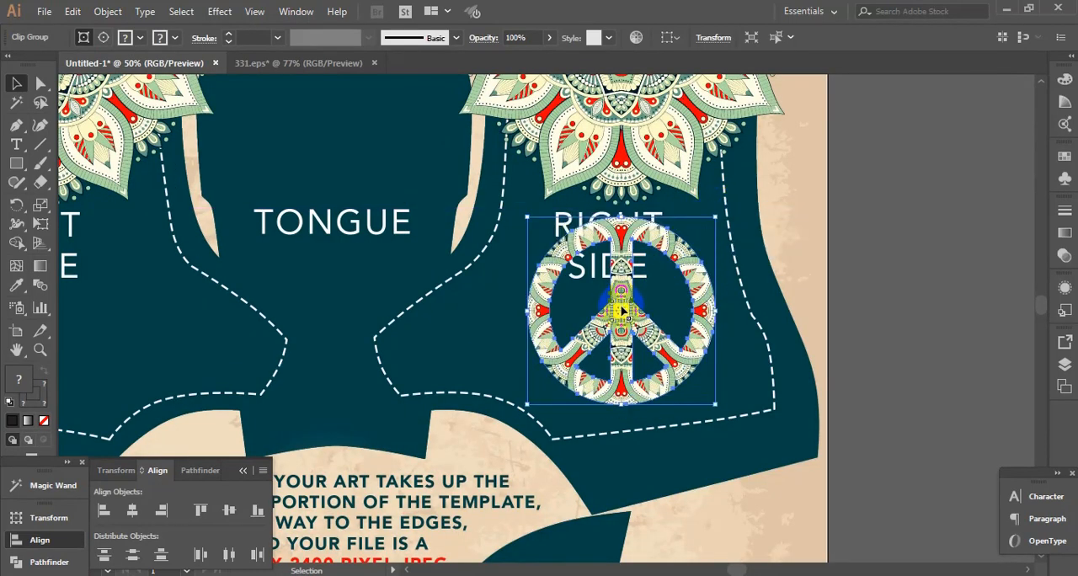
left_click_drag(622, 311, 620, 328)
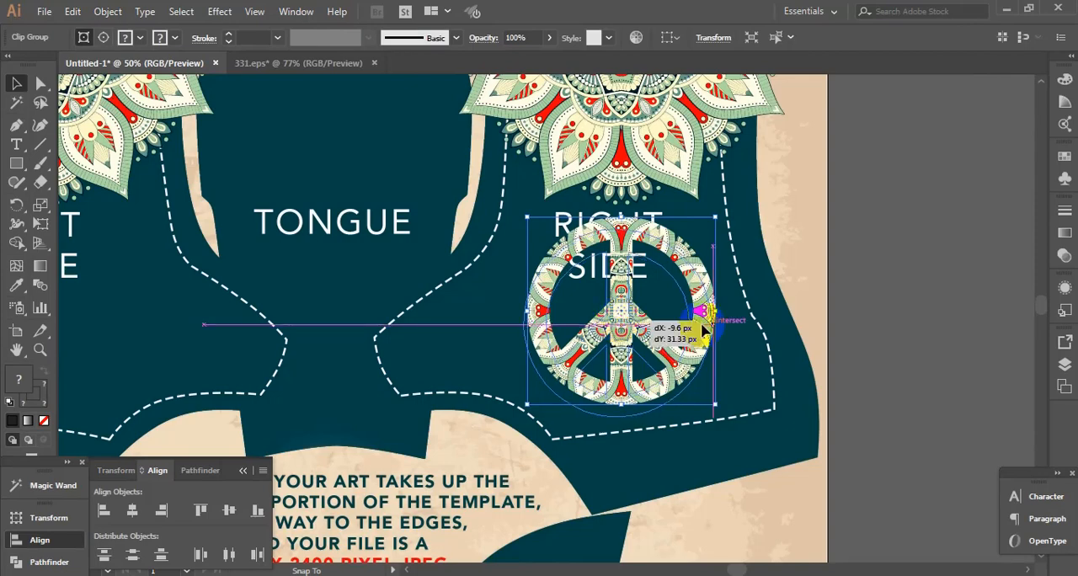
left_click(931, 329)
Duplicate the mandala-filled peace symbol onto the LEFT SIDE panel, level with the original
left_click(459, 341, "alt")
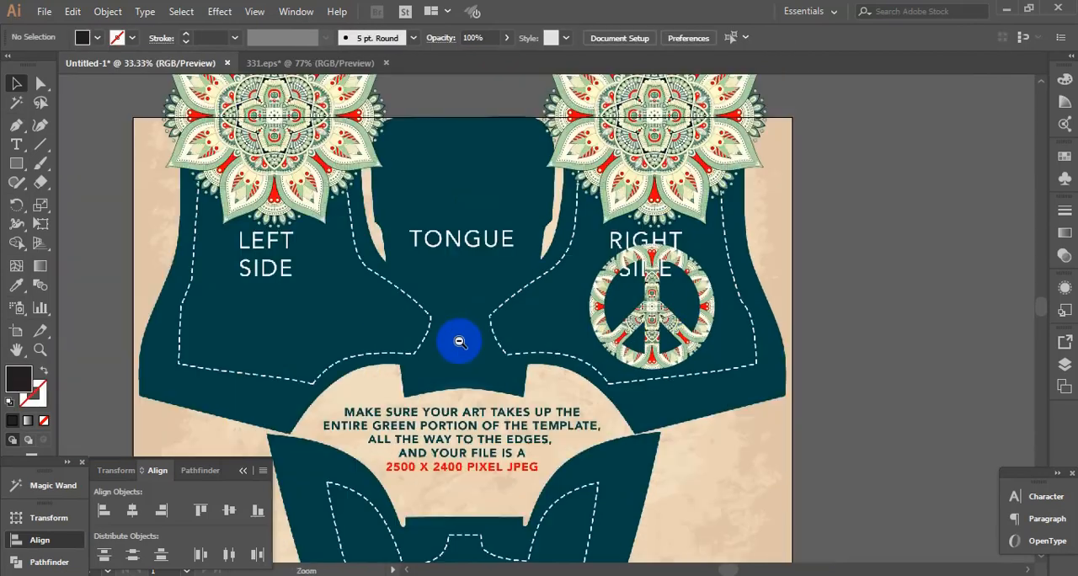
left_click(459, 342, "alt")
left_click_drag(696, 306, 417, 281)
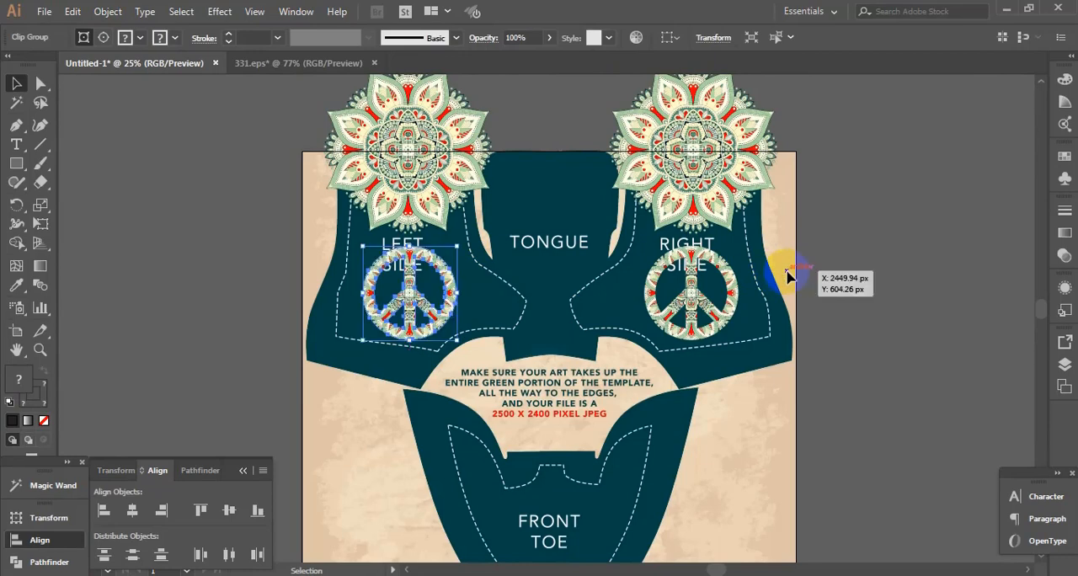
Place a copy of the upper mandala over the FRONT TOE area, centred and overlapping the artboard's lower edge
left_click(562, 345, "ctrl+alt")
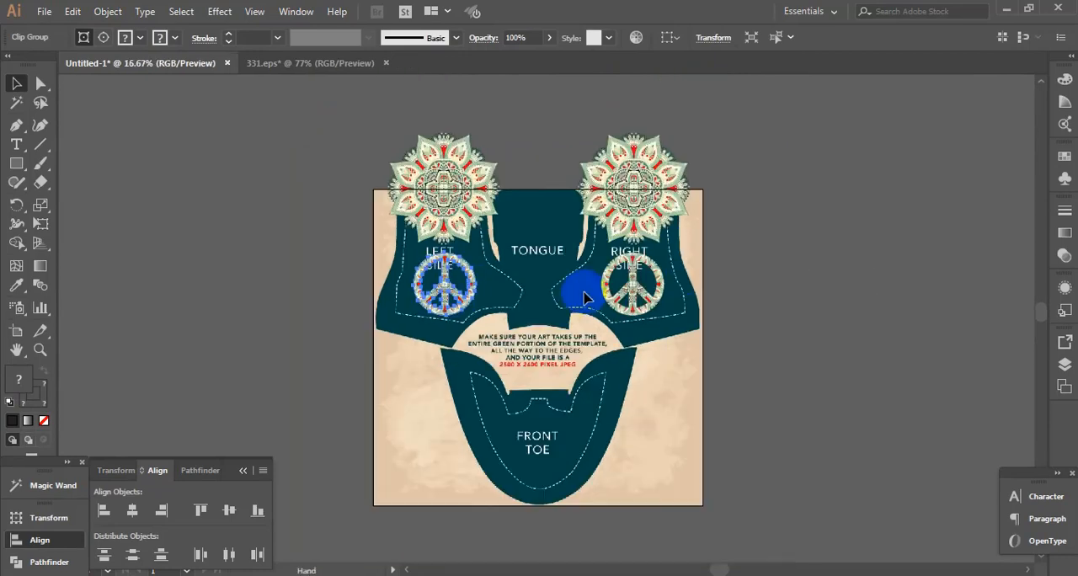
left_click_drag(621, 177, 524, 475)
left_click(780, 447)
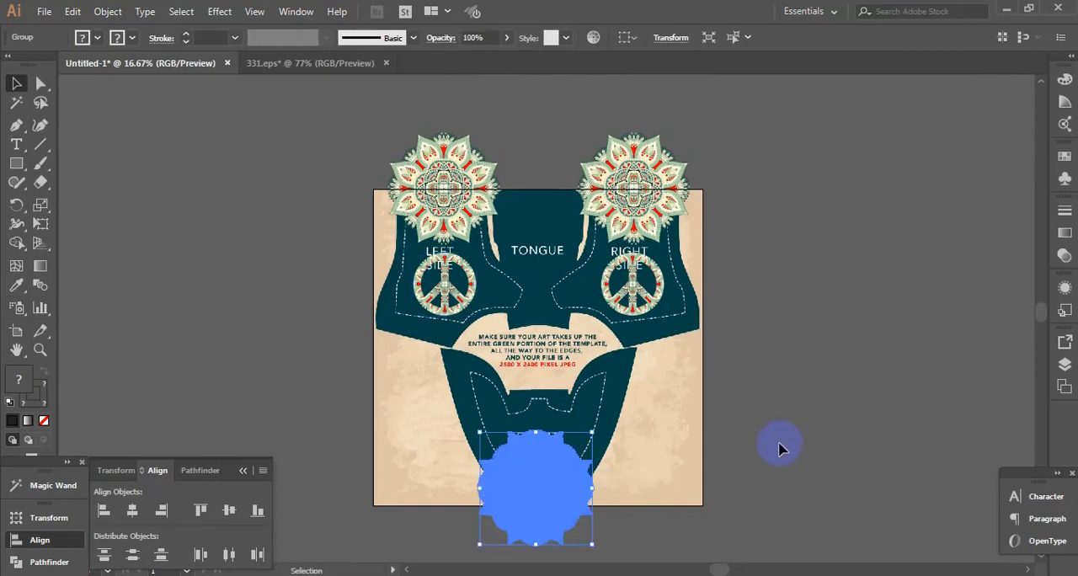
scroll(555, 433, "up", 2)
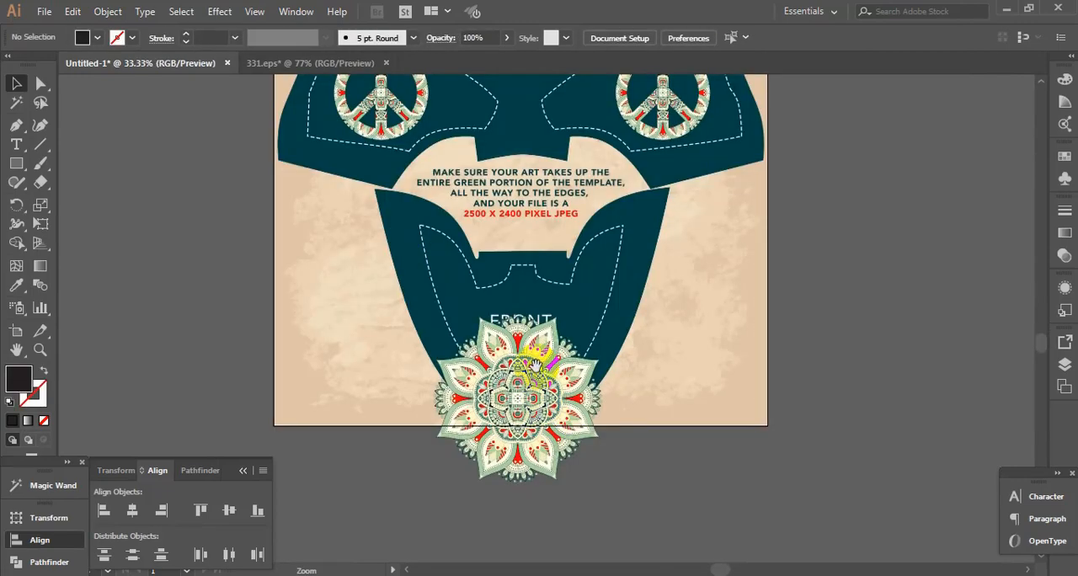
left_click(530, 340)
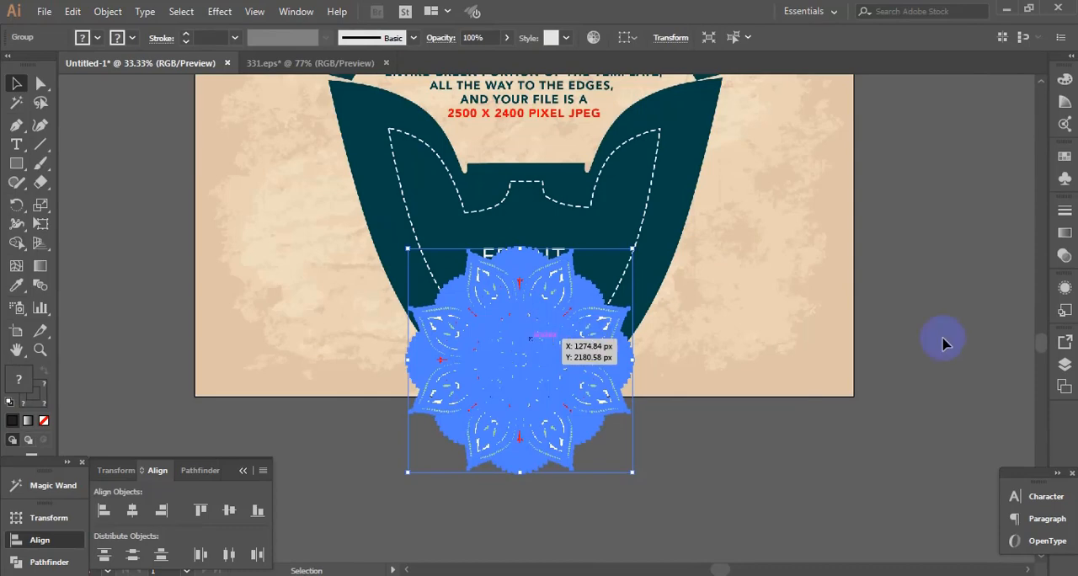
left_click(926, 293)
Unlock all objects and delete the boots+safe+zone.png template image from the artboard
left_click_drag(600, 171, 595, 399)
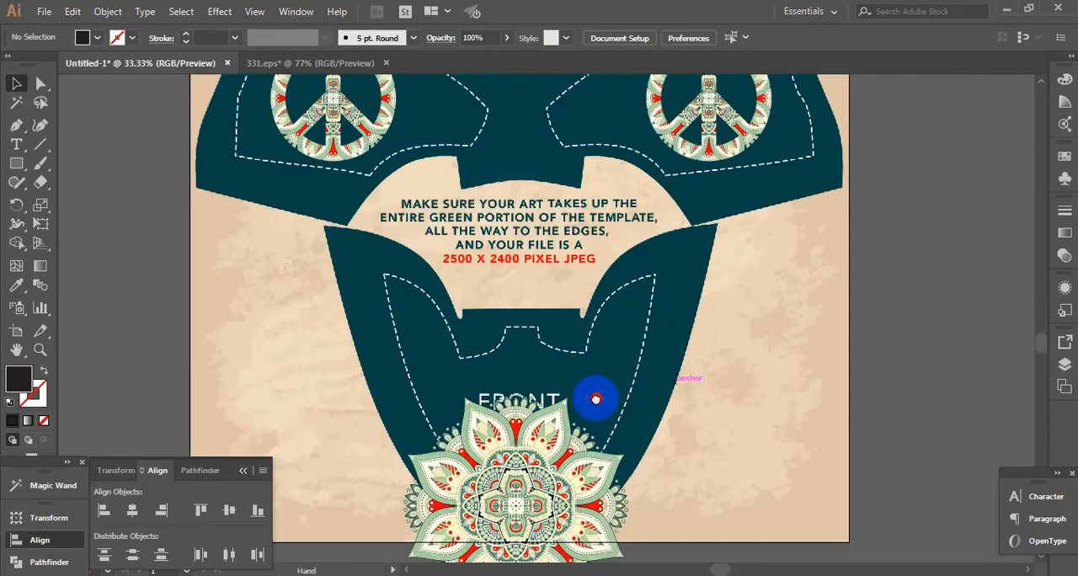
left_click(544, 222, "ctrl+alt")
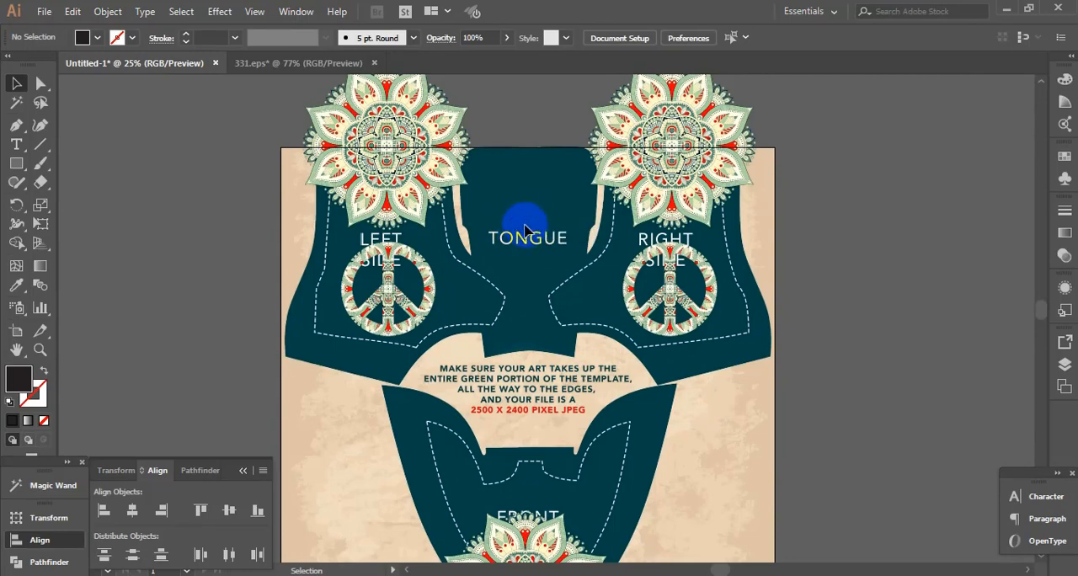
left_click(108, 11)
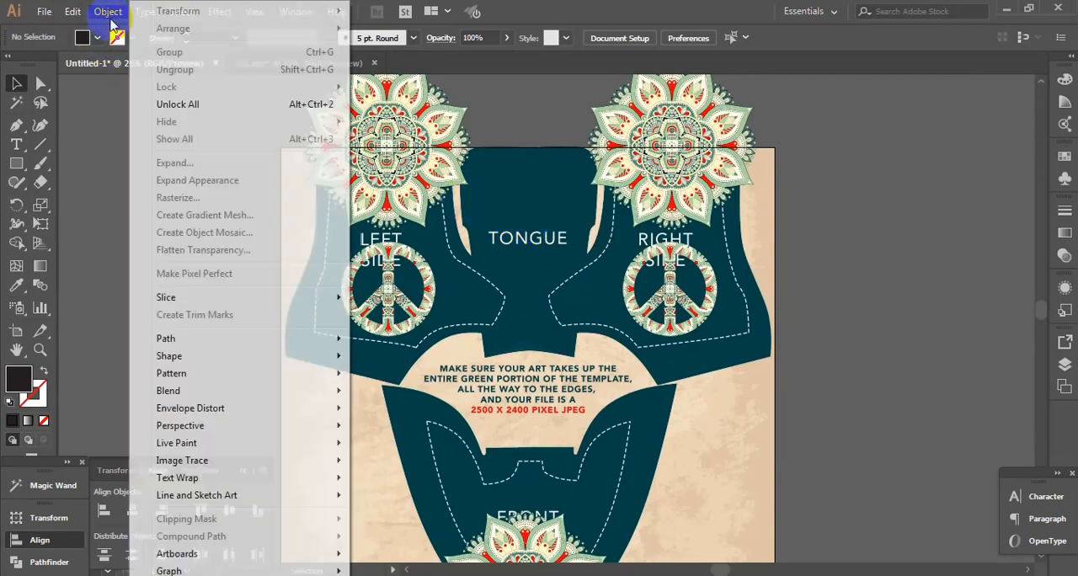
left_click(210, 104)
left_click(211, 102)
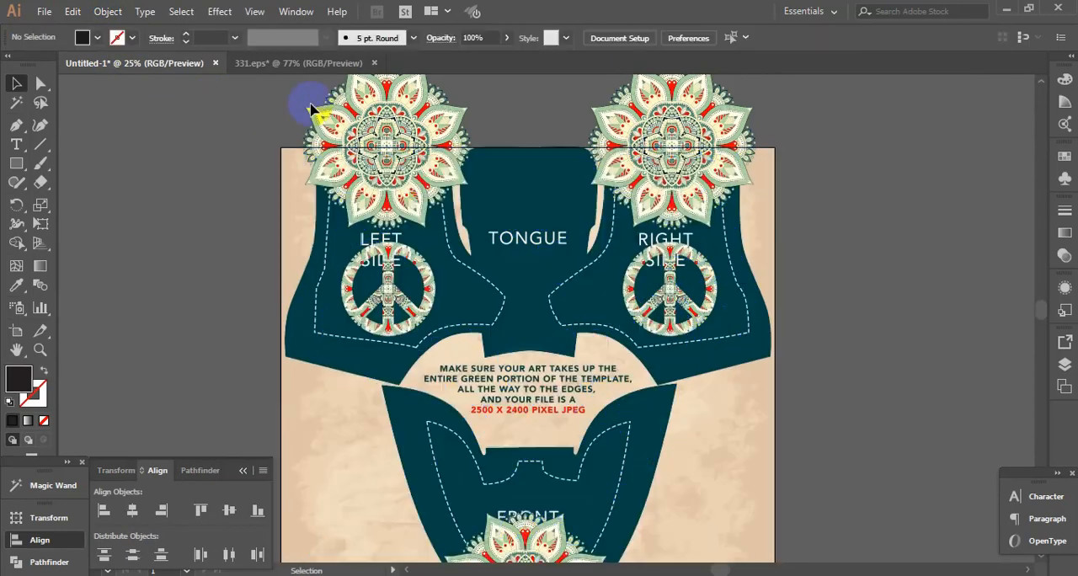
left_click(506, 201)
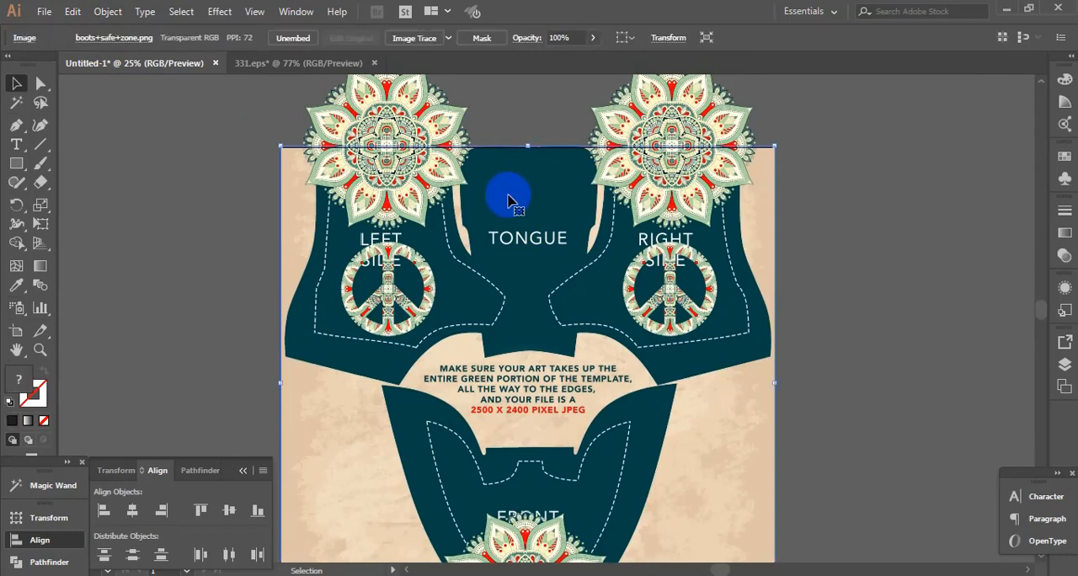
key("Delete")
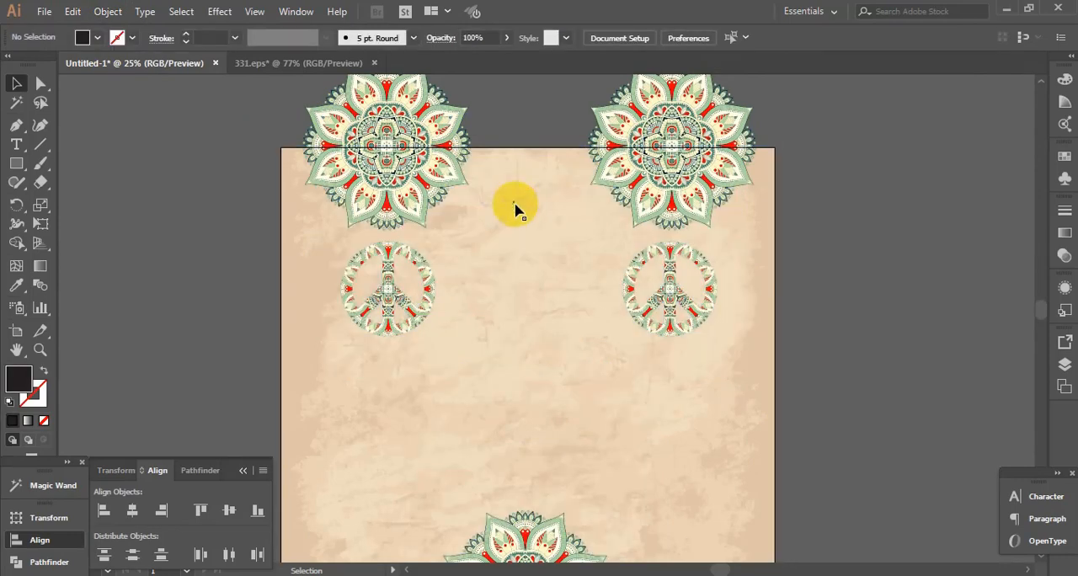
Export the design through Save for Web as a 2500 x 2400 px JPEG at High, 60% quality, clipped to the artboard
key("ctrl+minus")
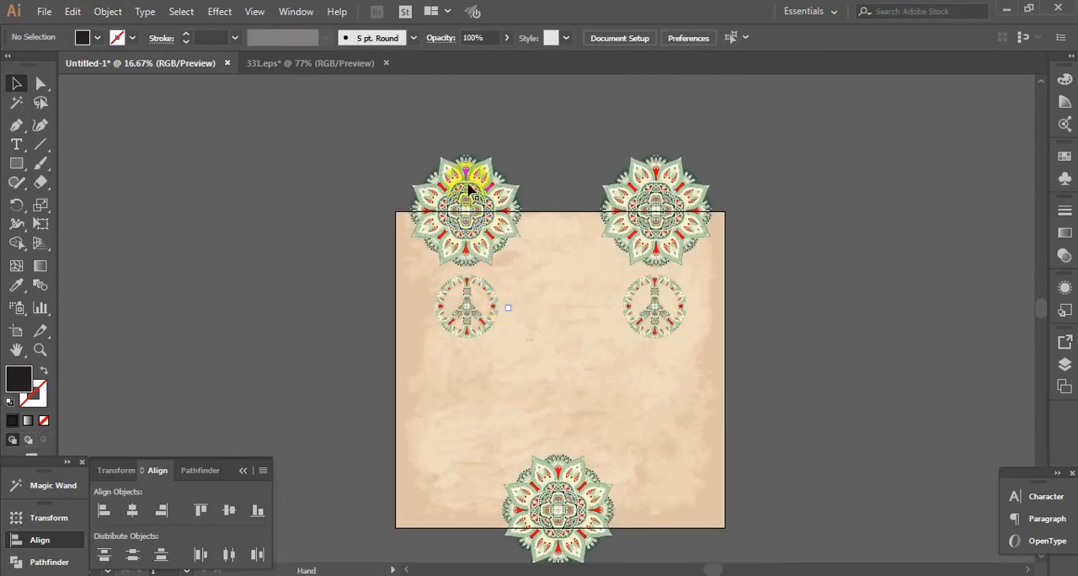
left_click_drag(596, 187, 650, 183)
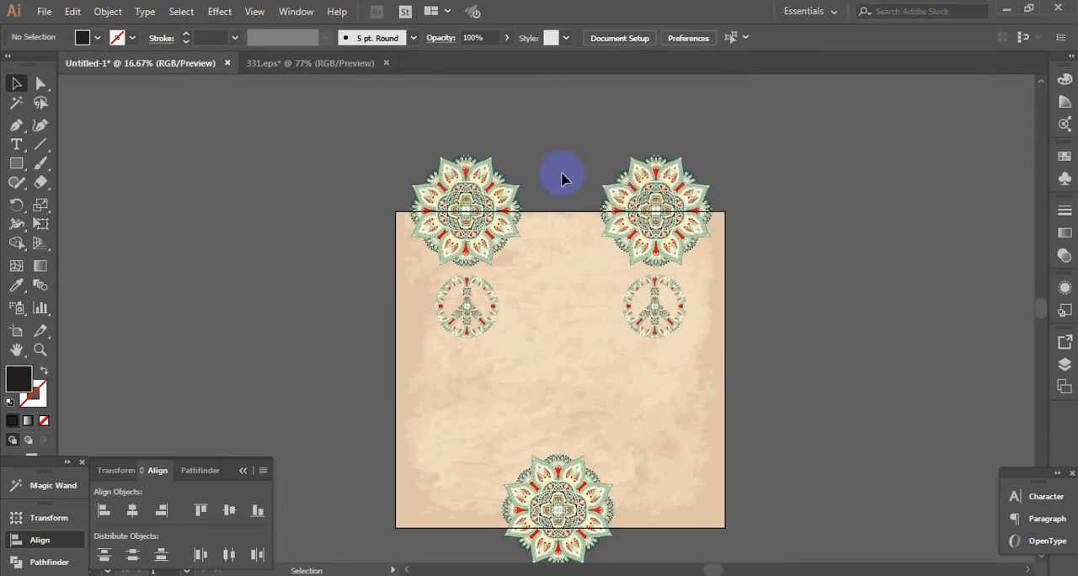
left_click(44, 16)
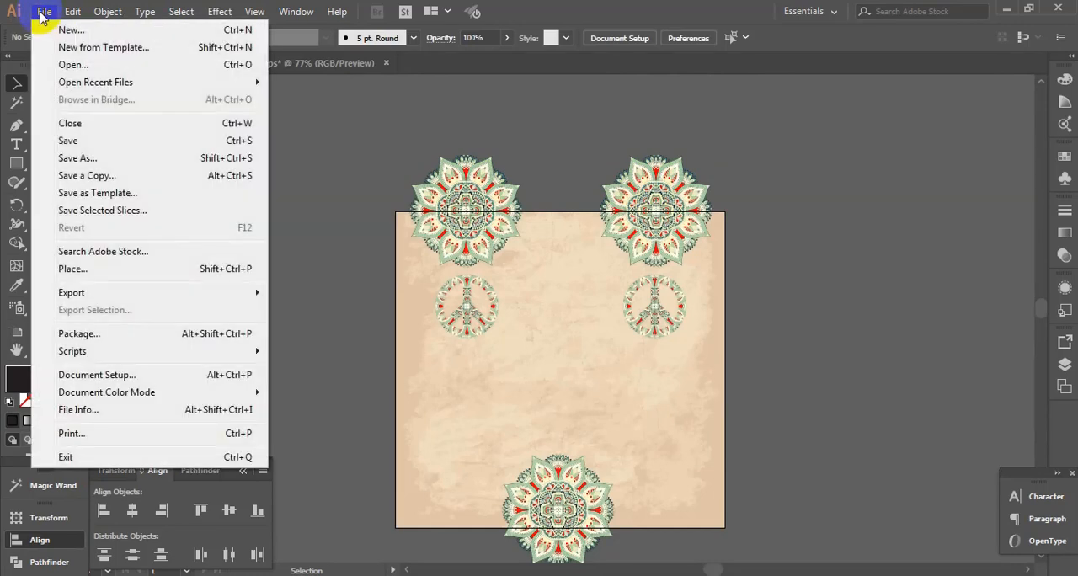
mouse_move(240, 296)
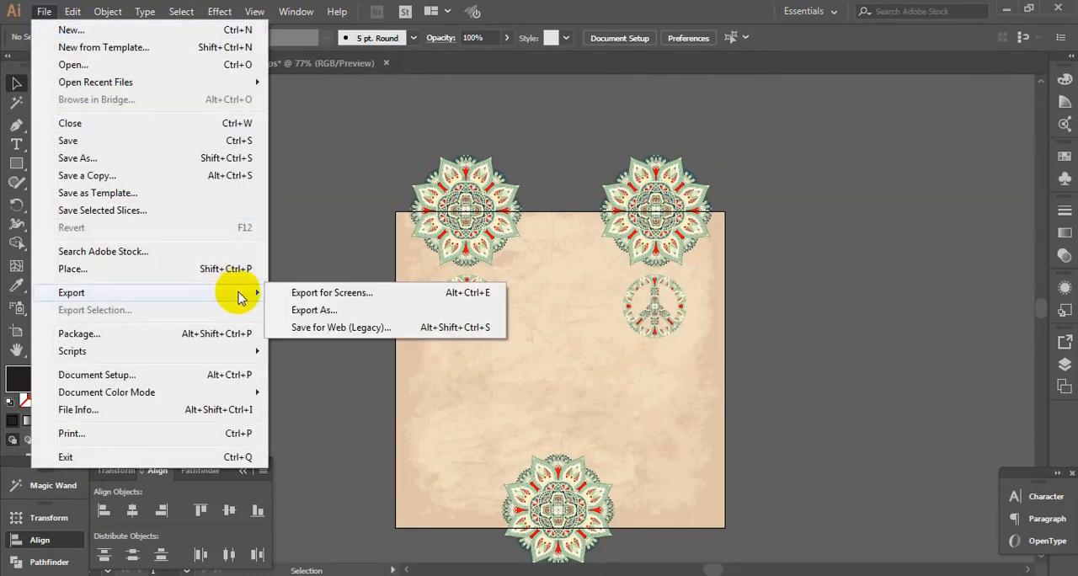
left_click(337, 332)
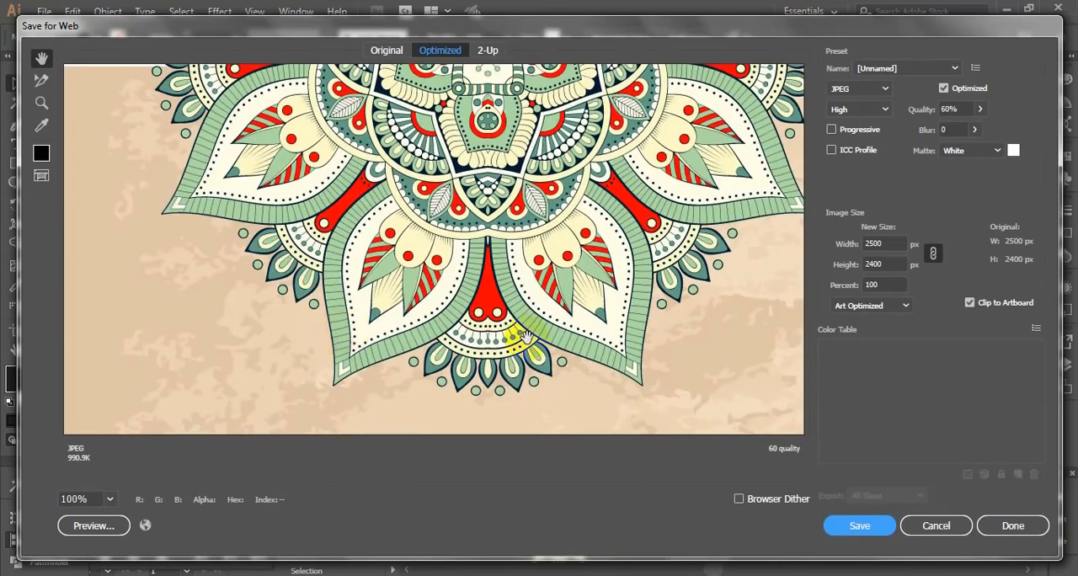
left_click(880, 244)
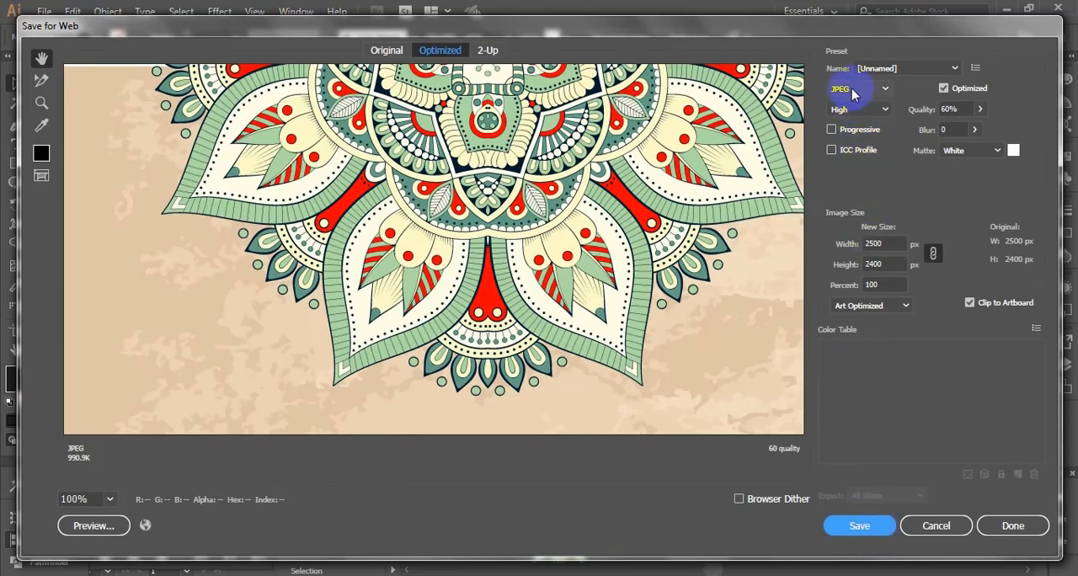
left_click(860, 526)
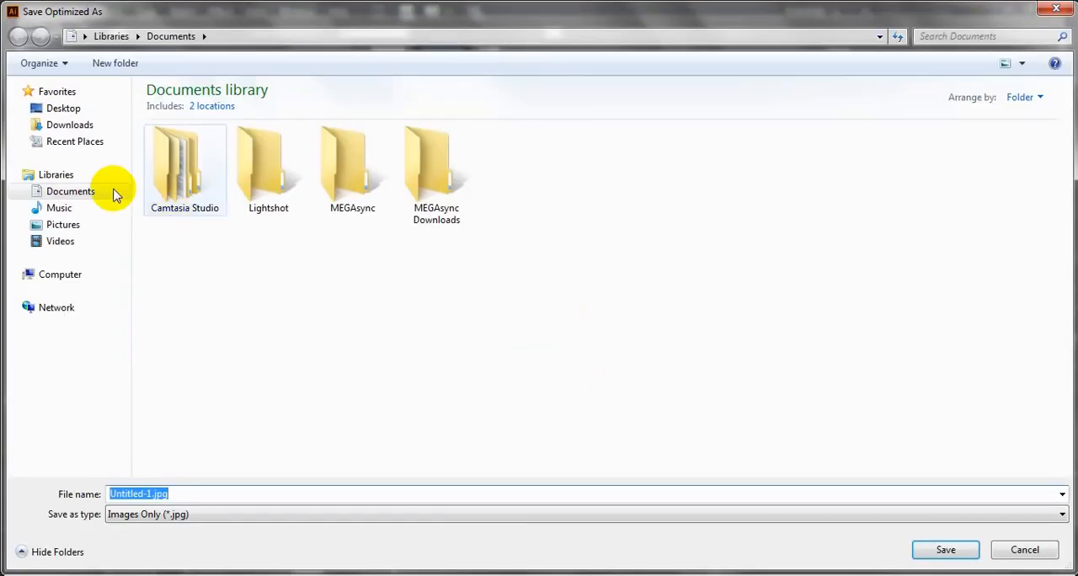
Save the exported boot design JPEG to the desktop as shoe01
left_click(76, 111)
left_click(267, 492)
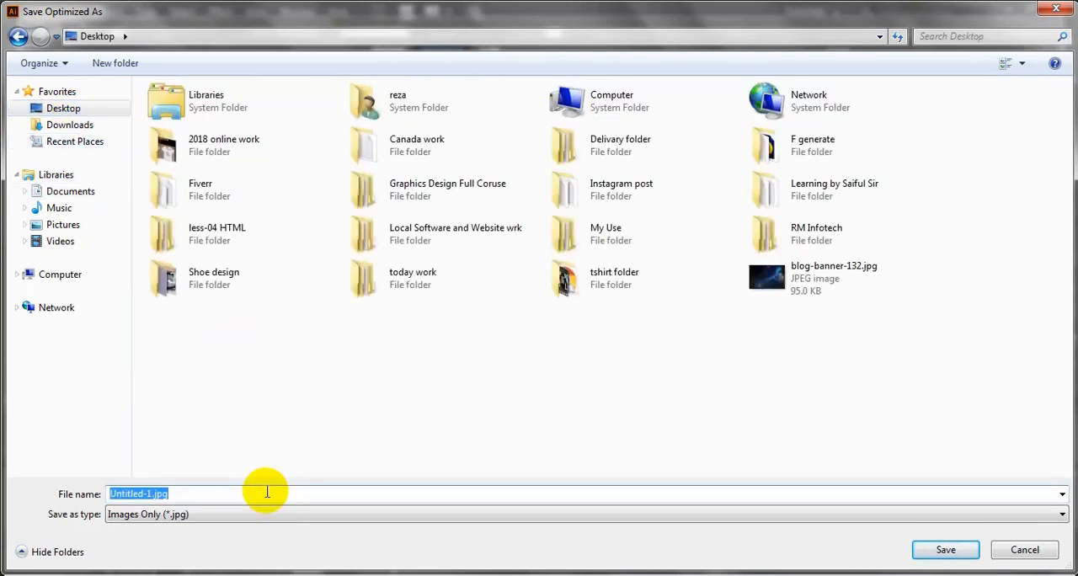
type("shoe01")
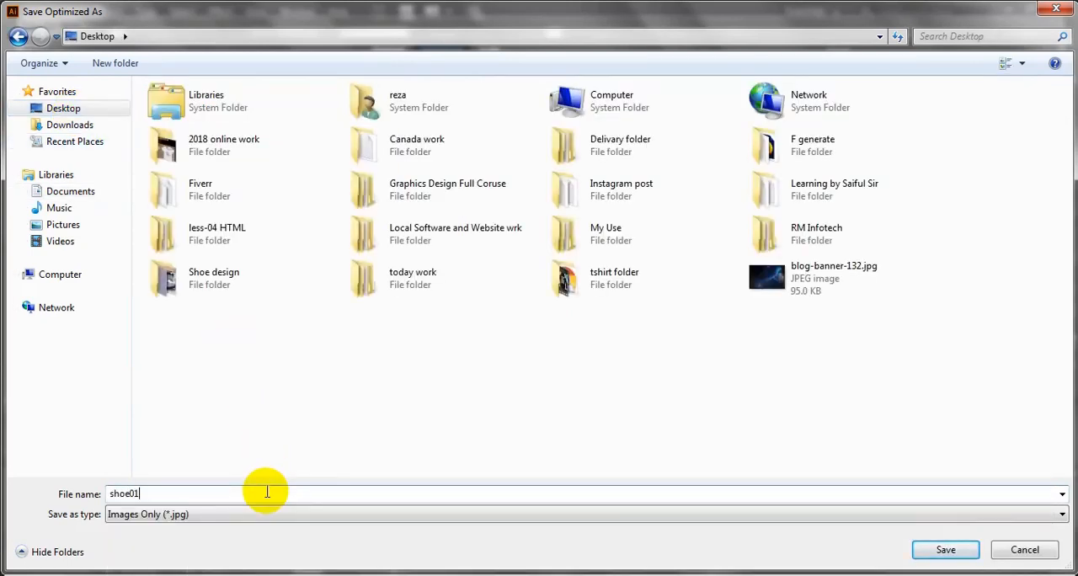
left_click(929, 547)
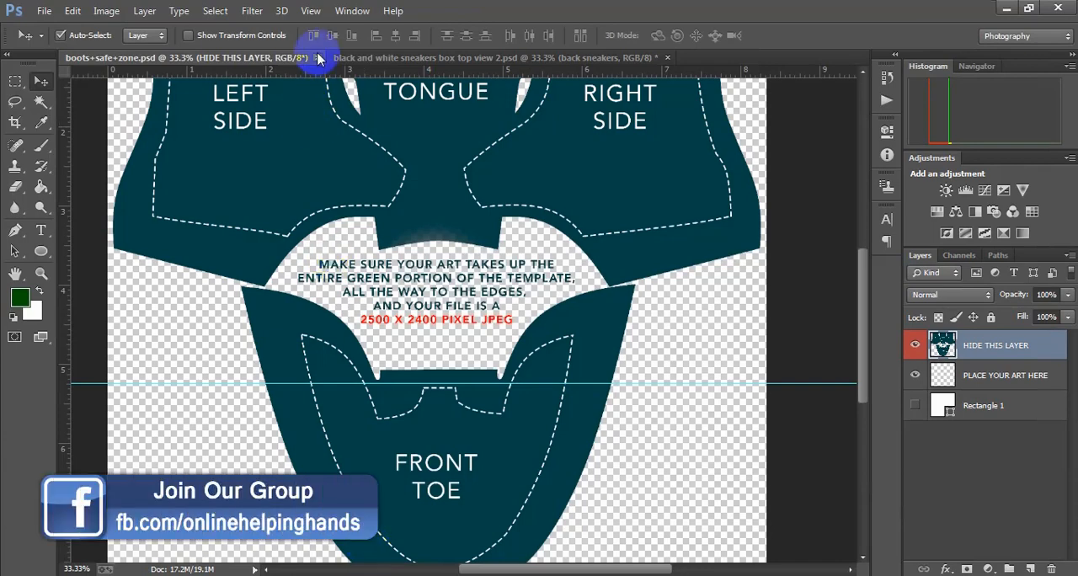
In Photoshop, close boots+safe+zone.psd and black and white sneakers box top view 2.psd without saving changes
left_click(318, 59)
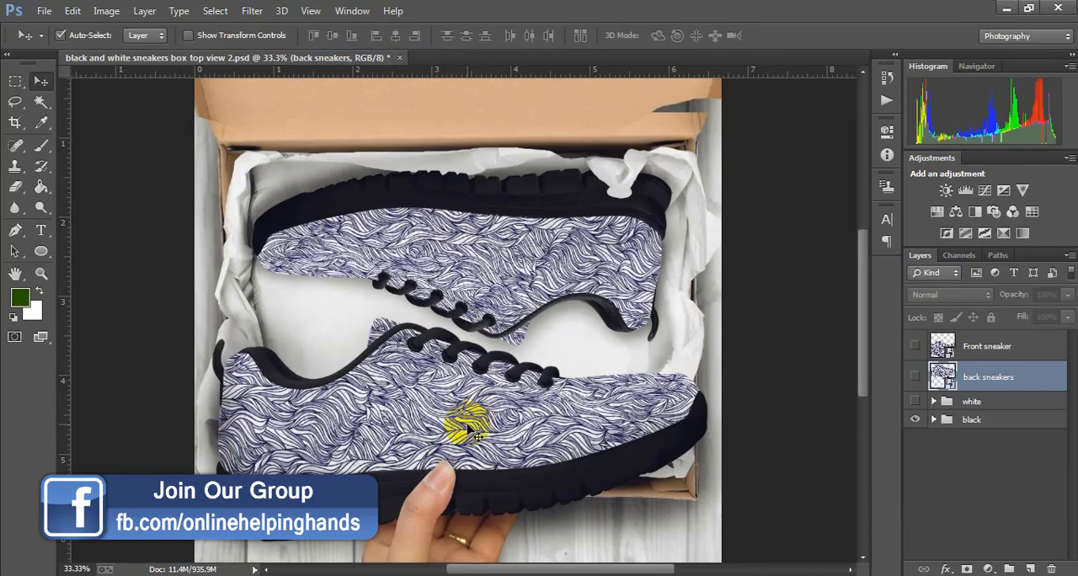
left_click(400, 59)
left_click(486, 214)
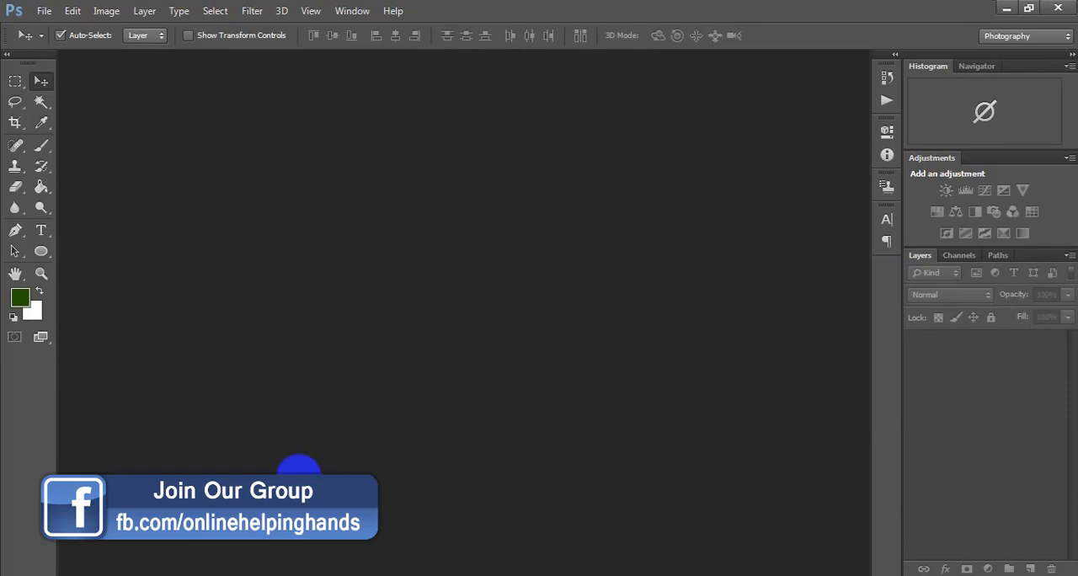
Open boots box top view.psd from the Boots mocku folder inside Mockups in Photoshop and dock its floating window
mouse_move(126, 572)
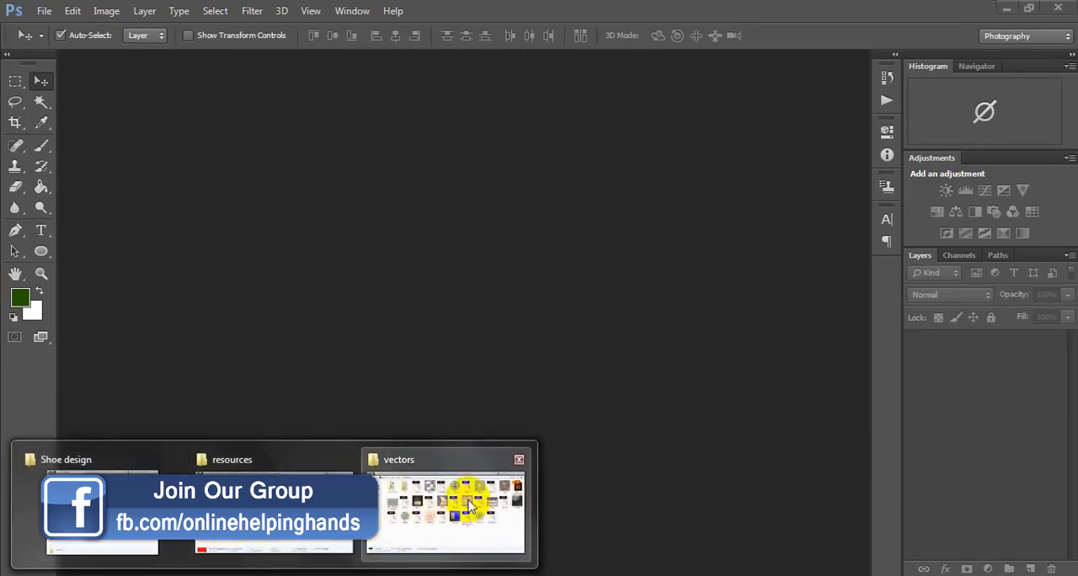
left_click(286, 489)
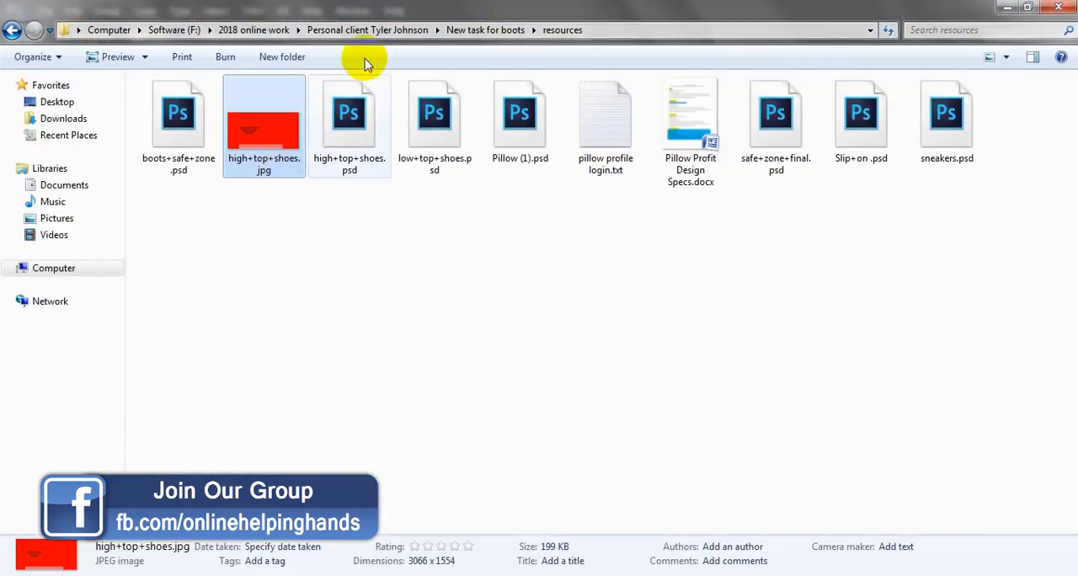
left_click(451, 31)
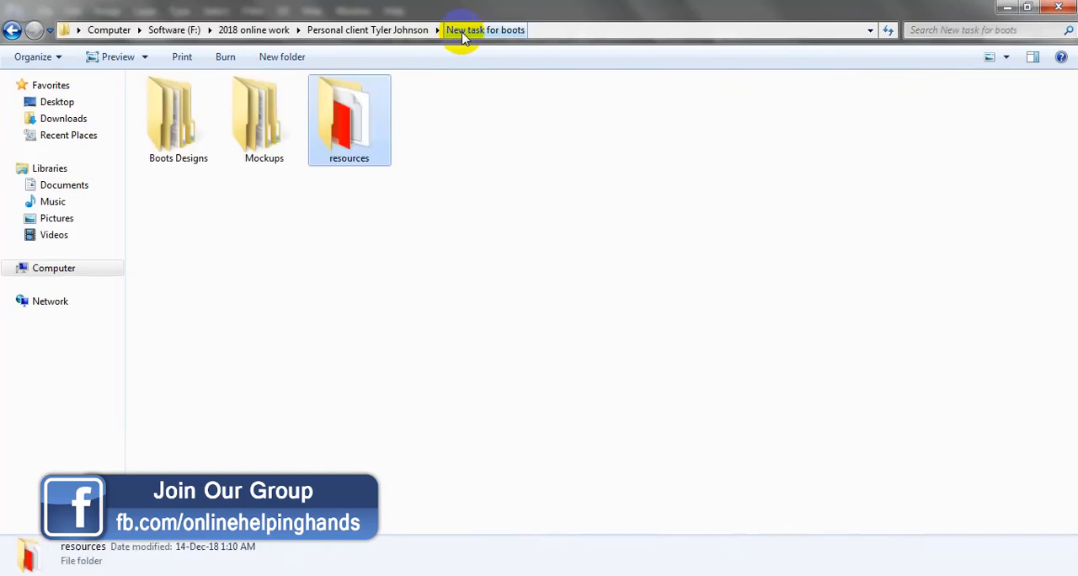
double_click(263, 116)
double_click(268, 133)
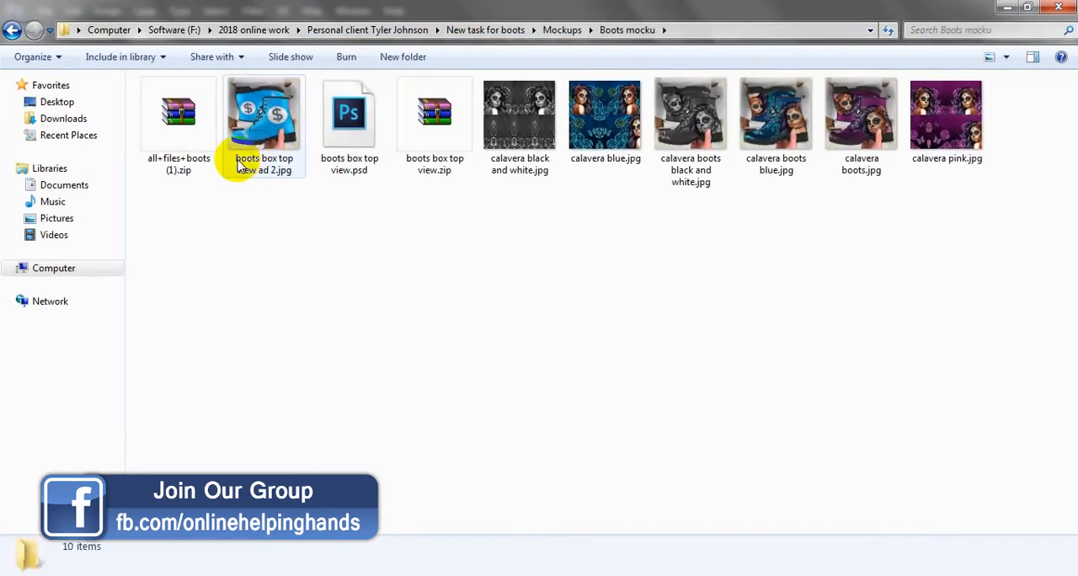
double_click(345, 118)
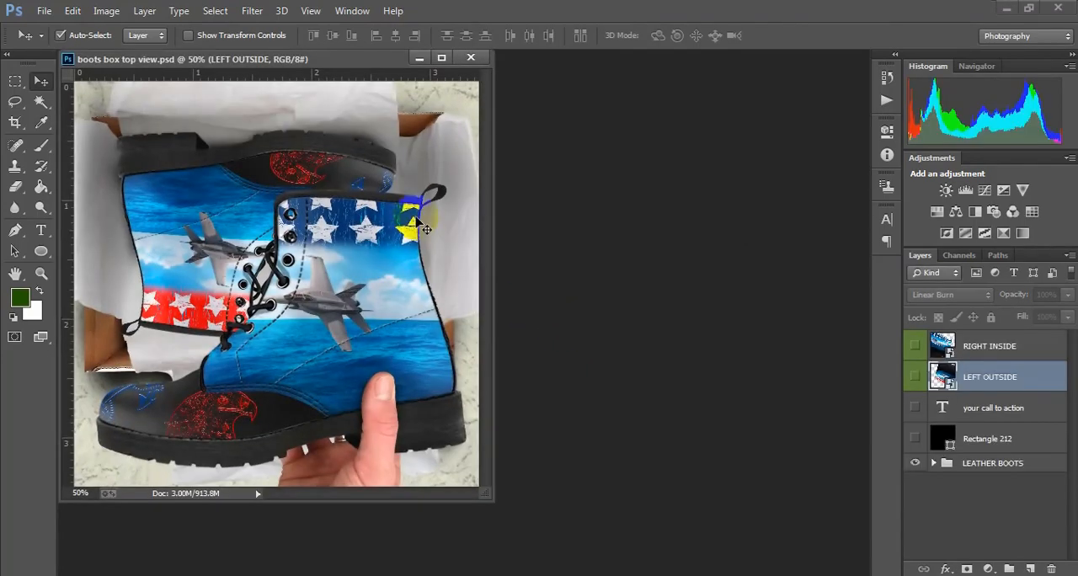
left_click_drag(301, 66, 450, 62)
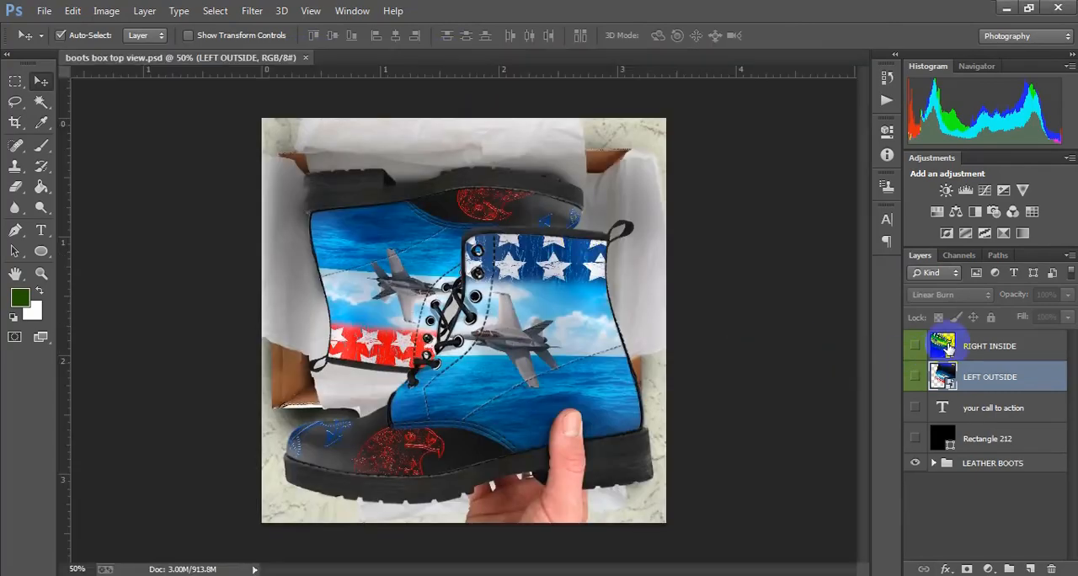
Place shoe01.jpg from the desktop inside the RIGHT INSIDE smart object, and save and close its contents
double_click(943, 345)
left_click(552, 243)
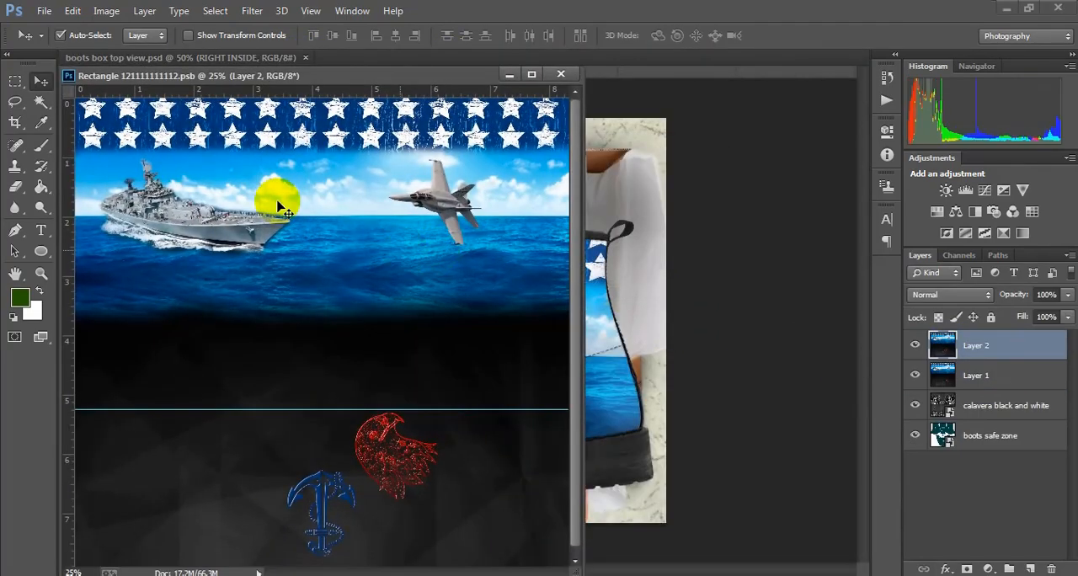
left_click(44, 11)
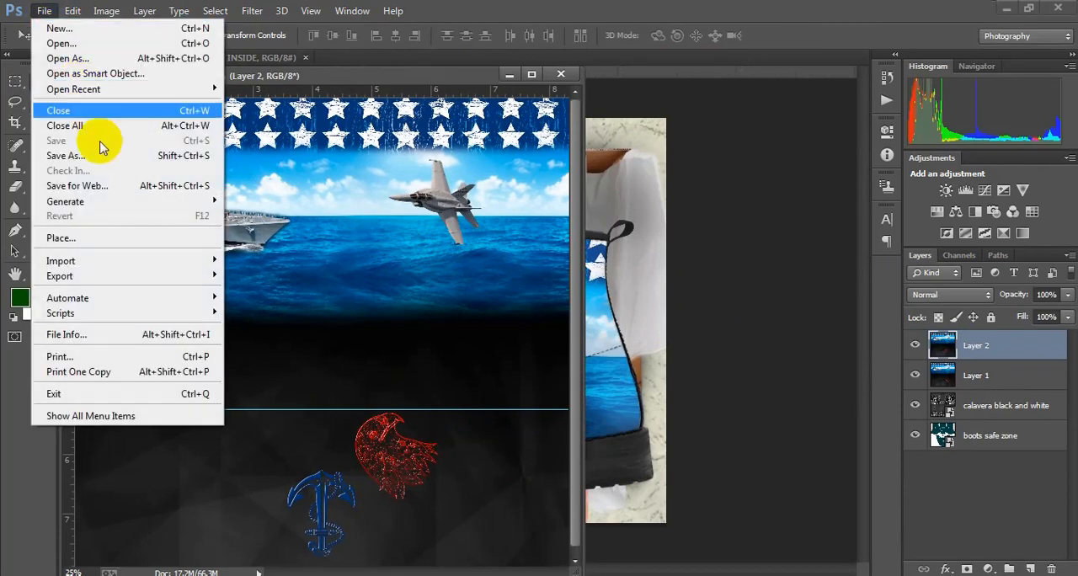
left_click(100, 244)
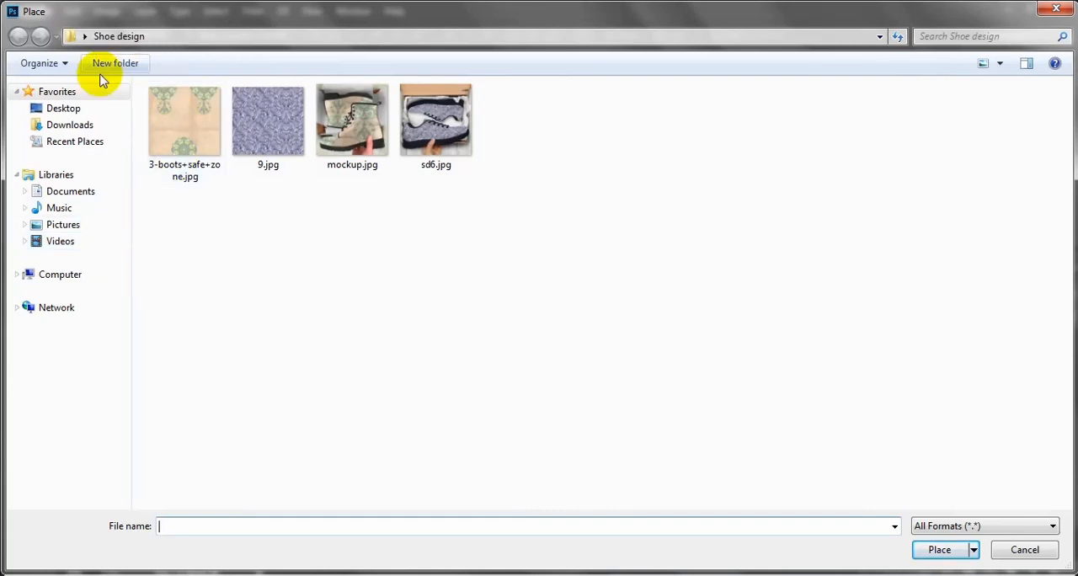
left_click(74, 108)
left_click(631, 371)
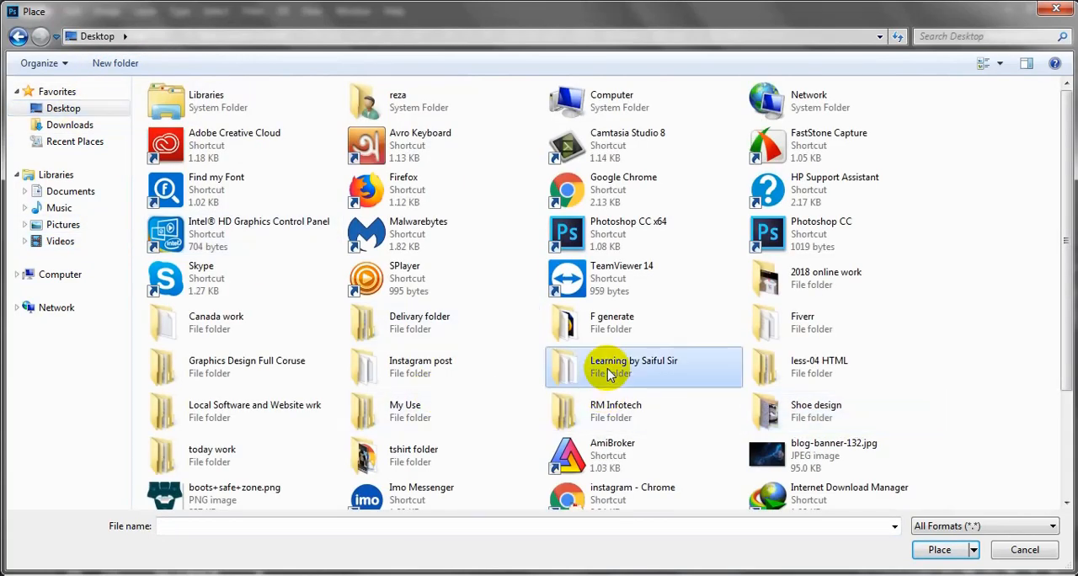
scroll(652, 404, "down", 3)
left_click(608, 456)
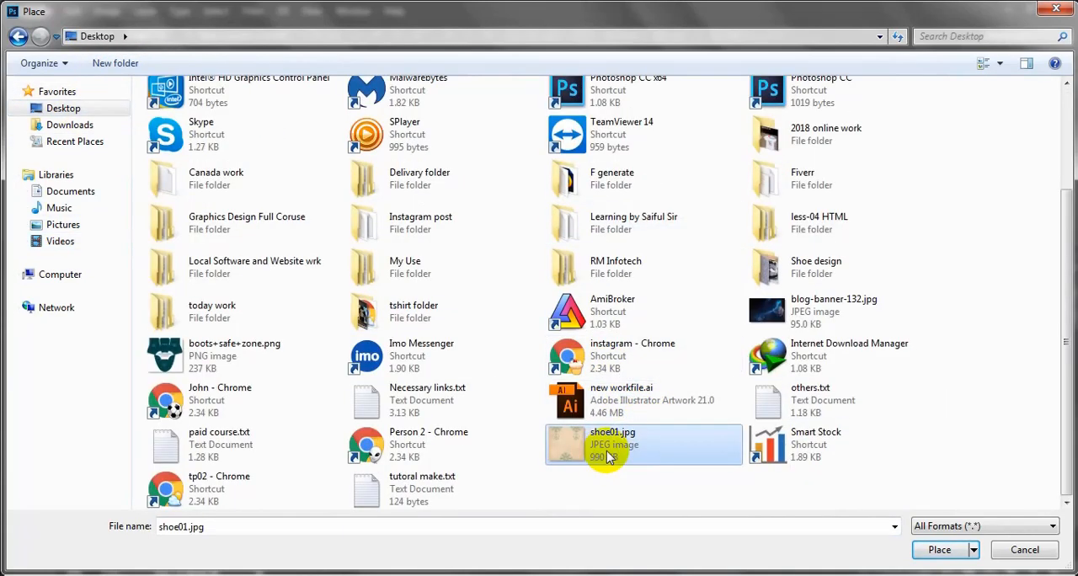
double_click(608, 456)
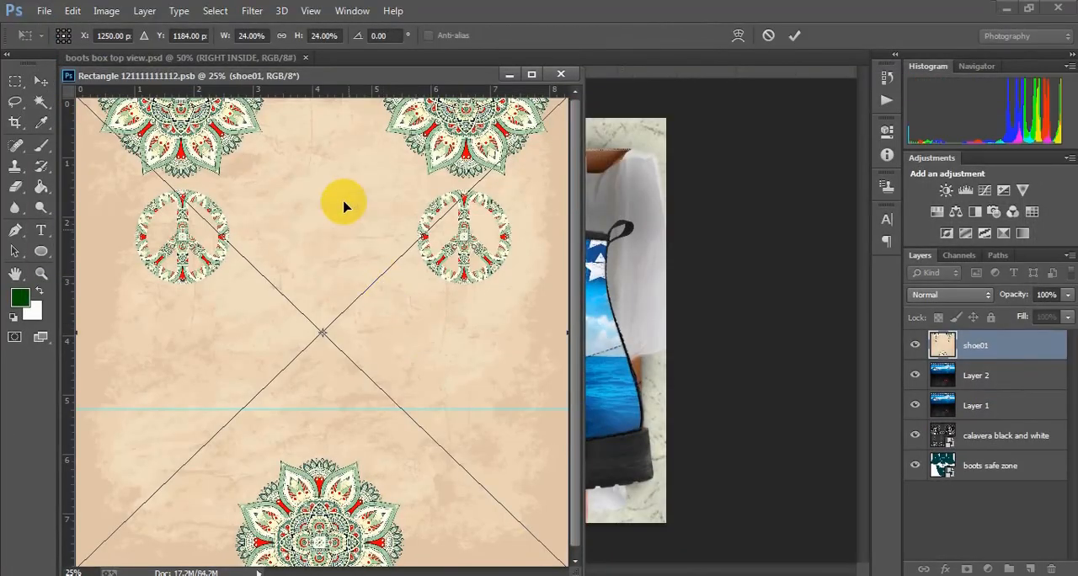
left_click(794, 35)
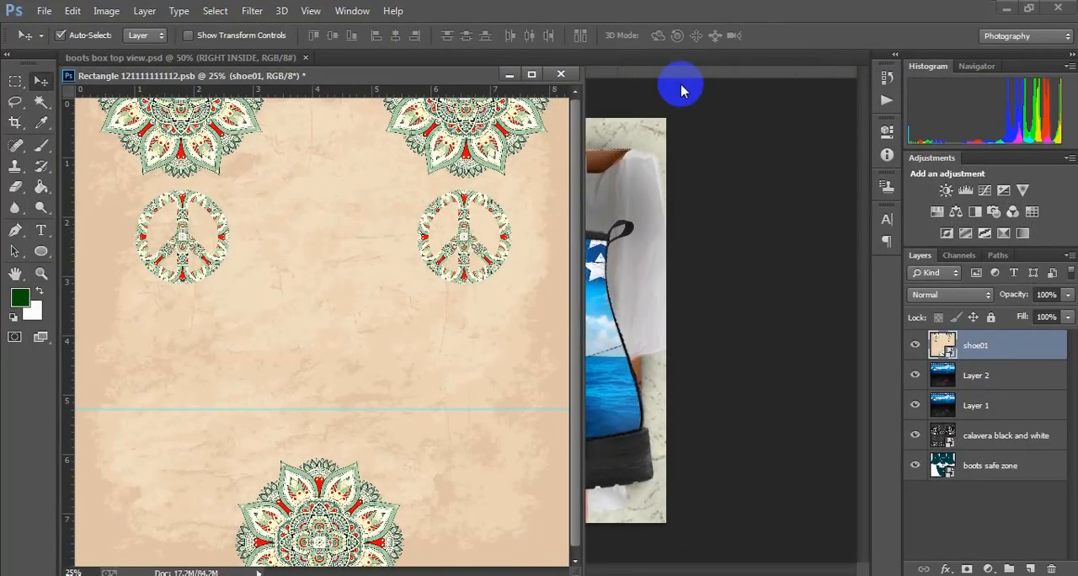
left_click(560, 75)
left_click(419, 220)
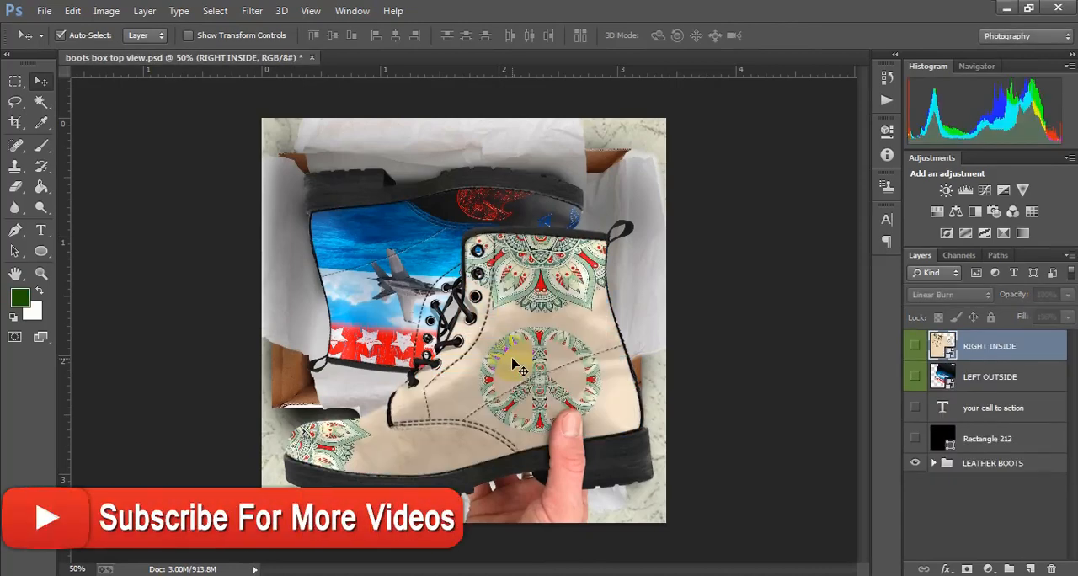
Place shoe01.jpg inside the LEFT OUTSIDE smart object, and save and close its contents
double_click(943, 376)
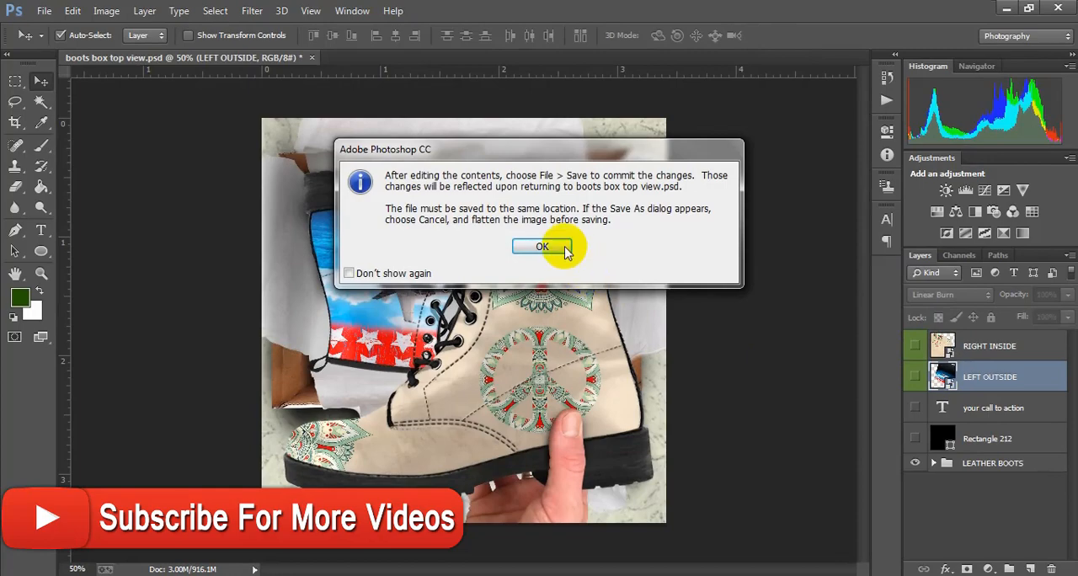
left_click(551, 247)
left_click(42, 12)
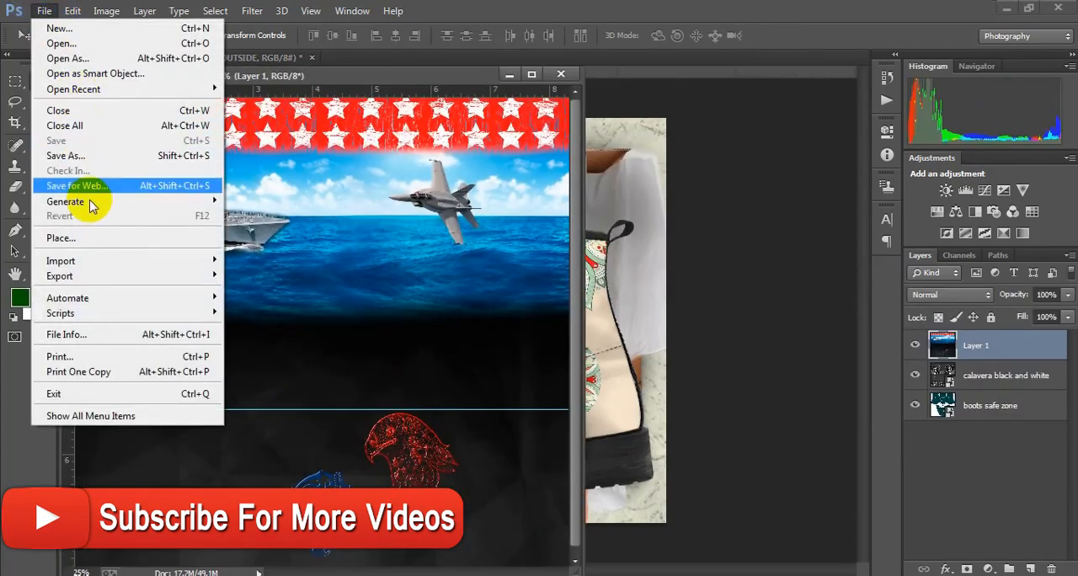
left_click(92, 239)
left_click(589, 411)
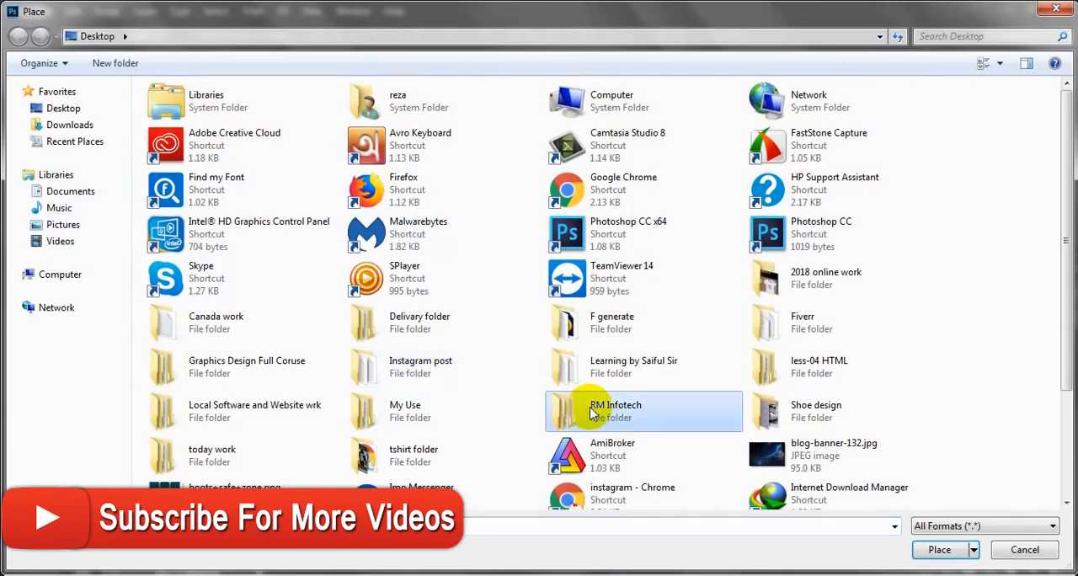
scroll(589, 413, "down", 3)
double_click(637, 459)
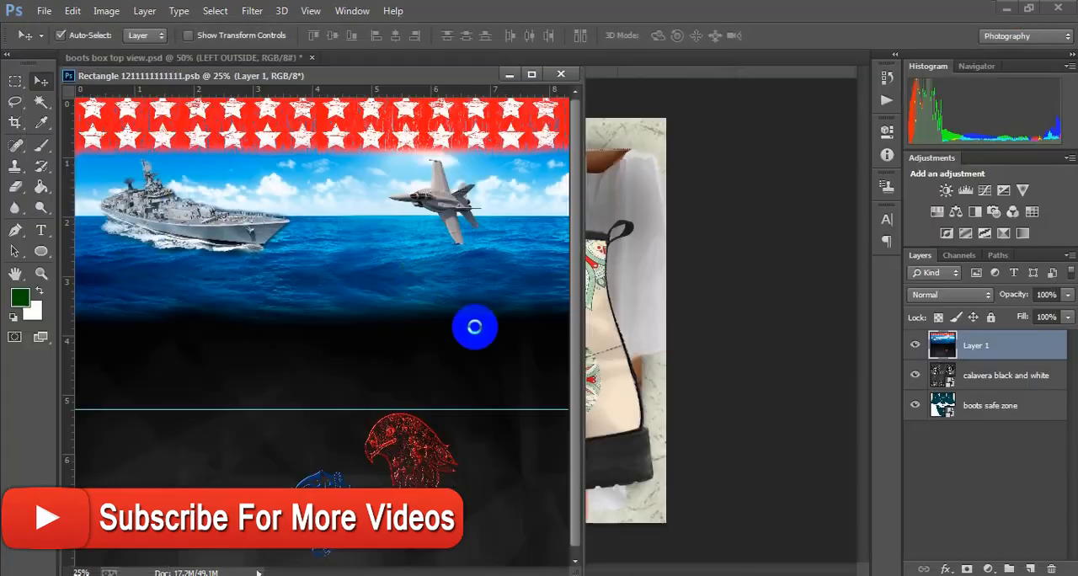
left_click(794, 35)
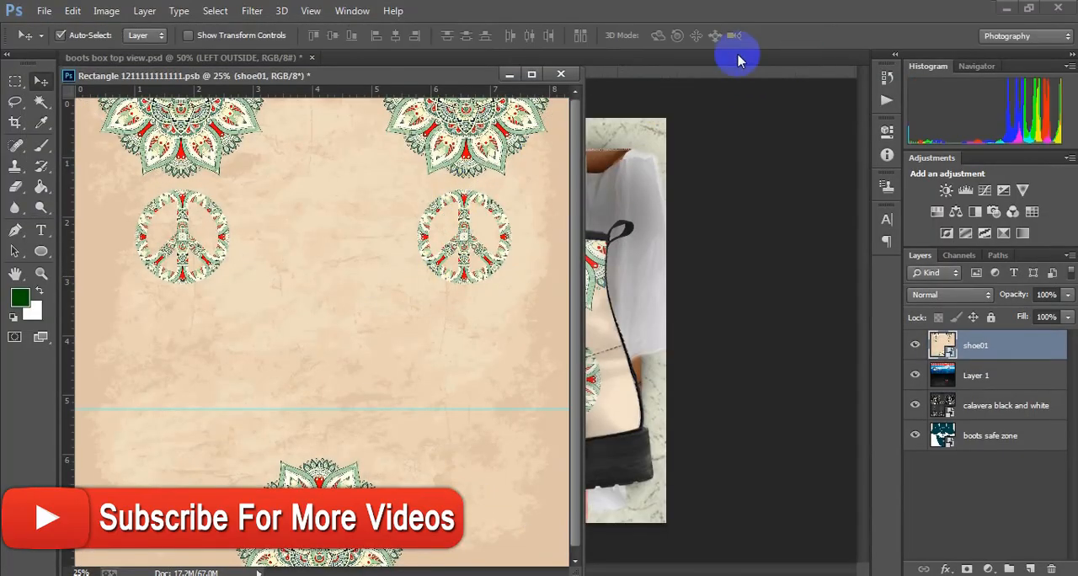
left_click(561, 76)
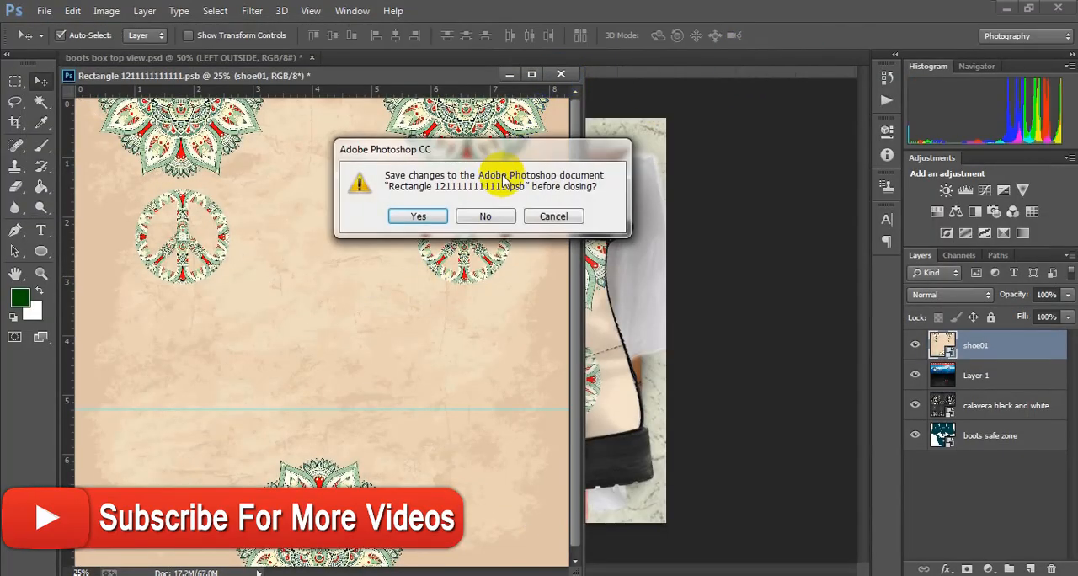
left_click(421, 216)
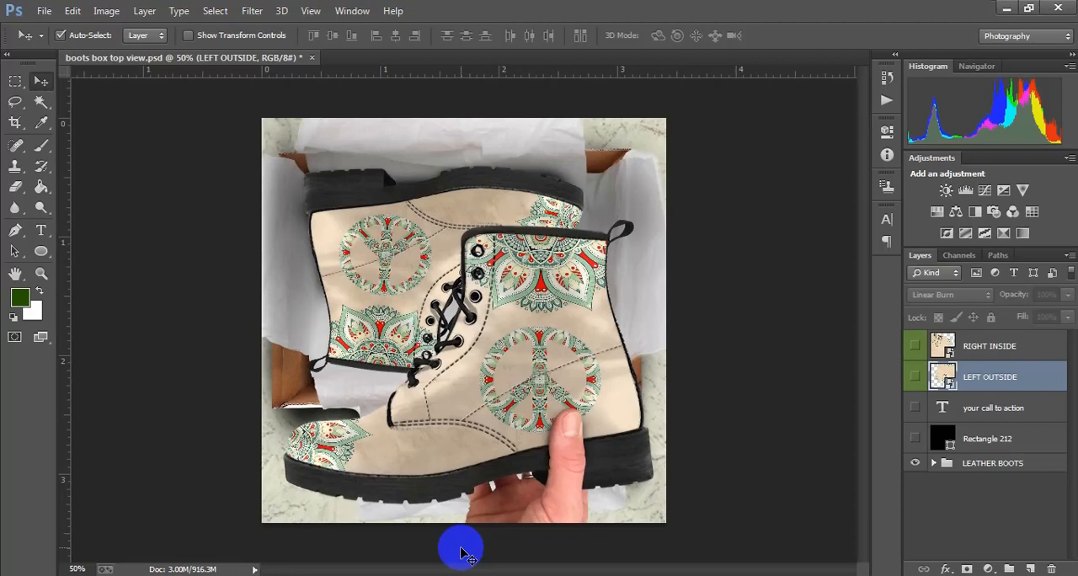
Start exporting the boots mockup through Save for Web as a JPEG at High, 60 quality
left_click(43, 11)
left_click(99, 186)
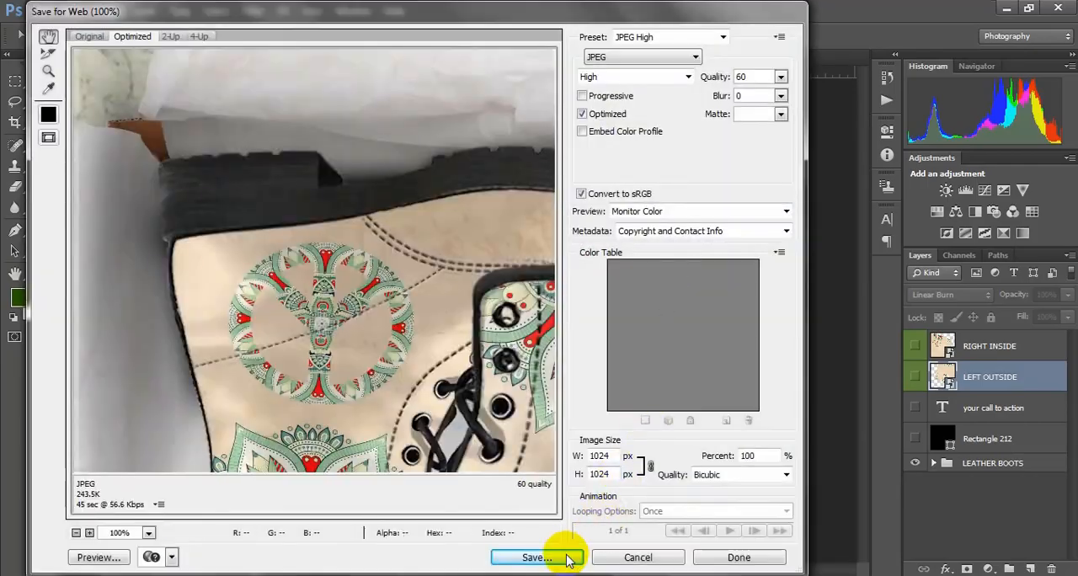
left_click(556, 555)
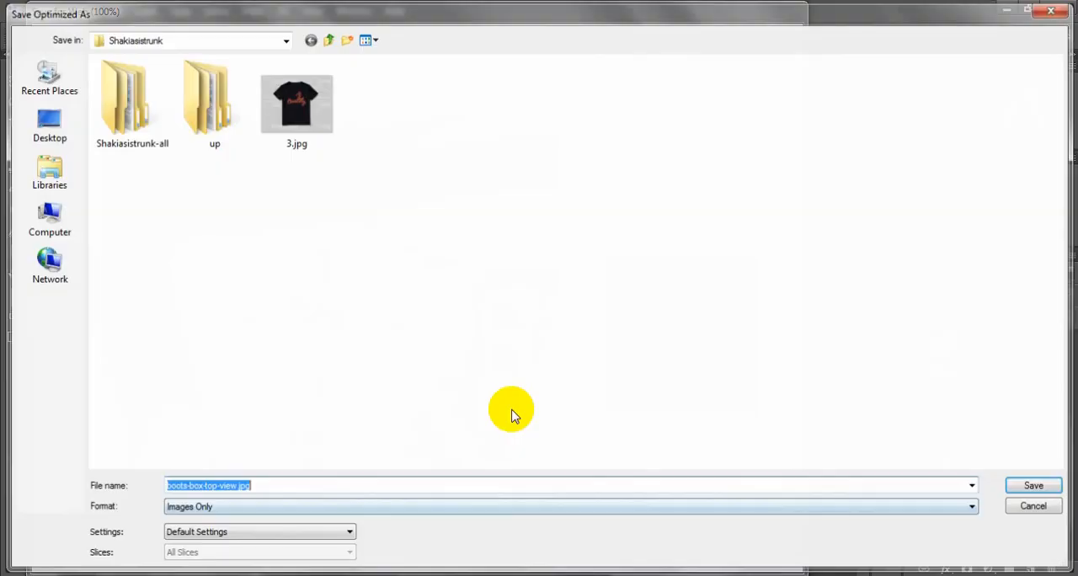
Create a desktop folder named "client files" and save the mockup export in it as boots-box-top-view.jpg
left_click(45, 122)
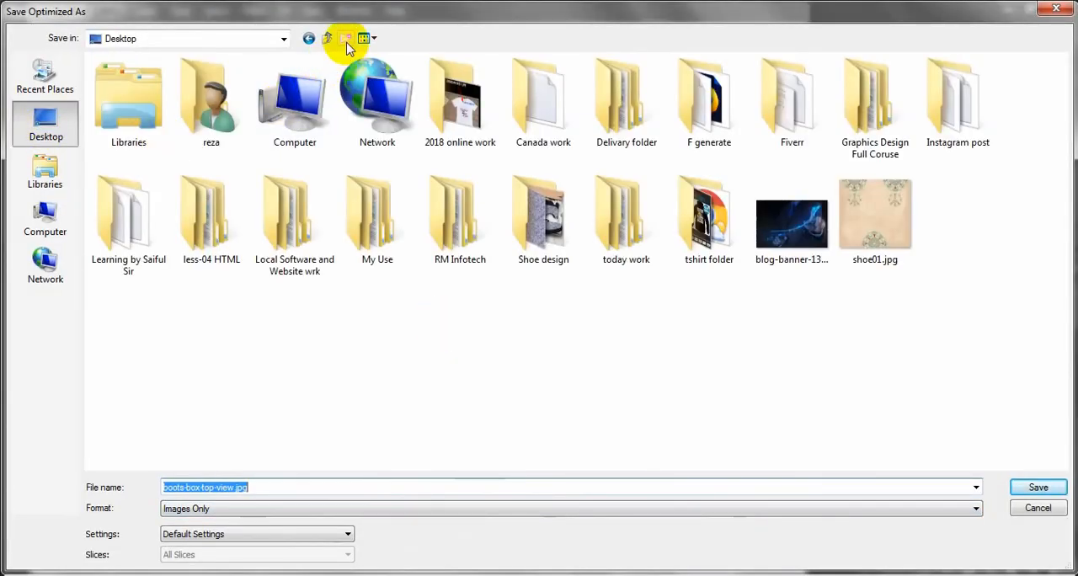
left_click(345, 39)
type("cli")
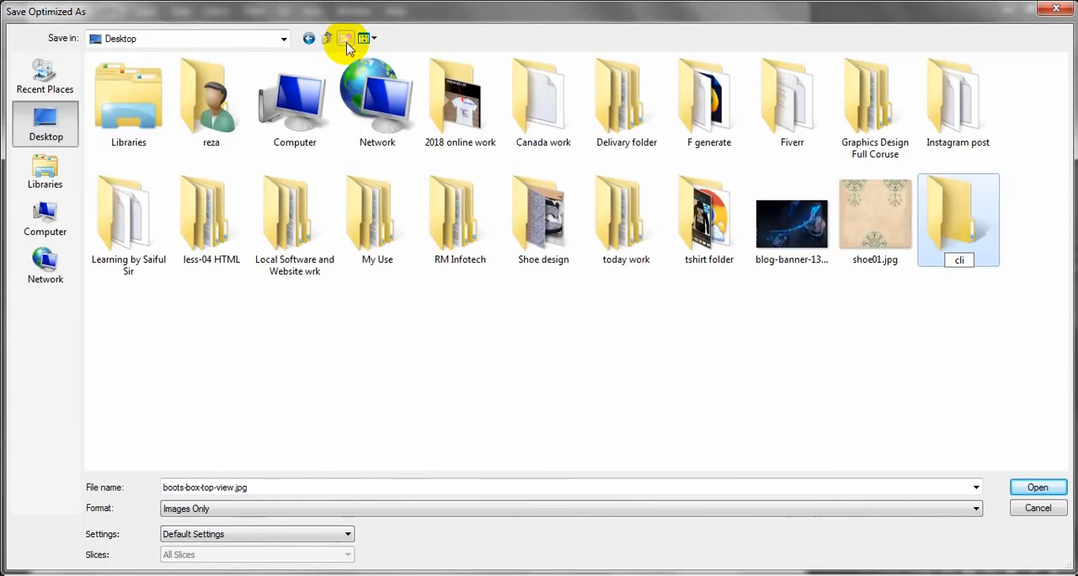
key("BackSpace")
key("BackSpace")
key("BackSpace")
type("client files")
left_click(950, 195)
double_click(948, 221)
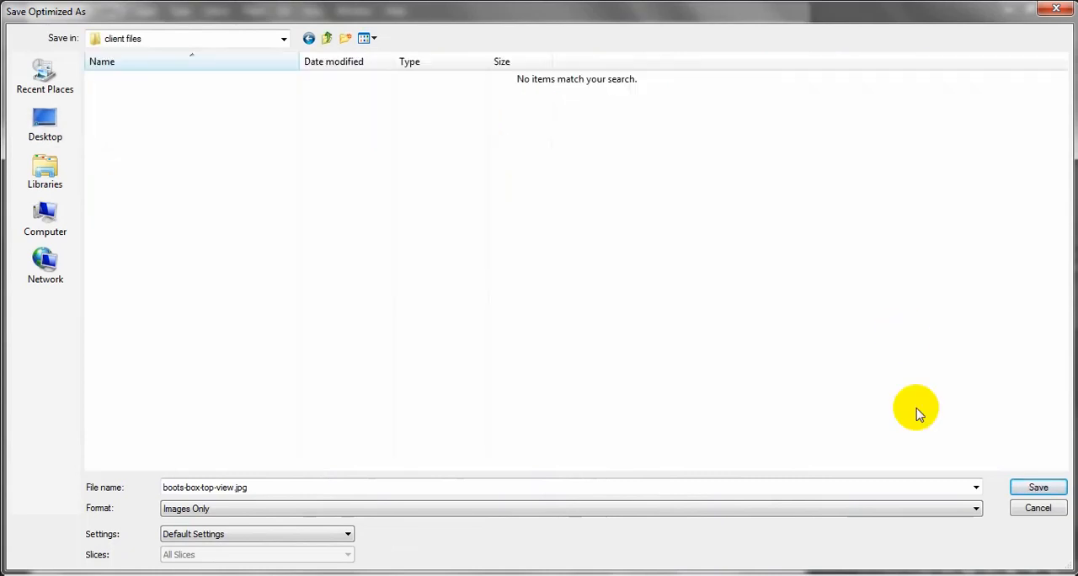
left_click(1038, 487)
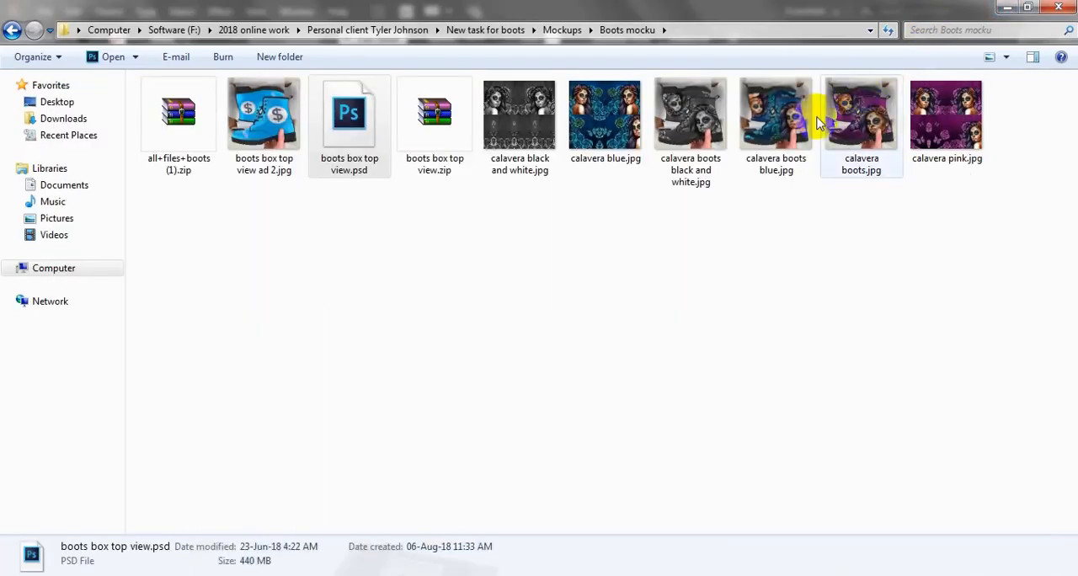
Switch to Illustrator and save the boot artwork as the Illustrator file 54.ai in the desktop's "client files" folder with the default options
left_click(1006, 7)
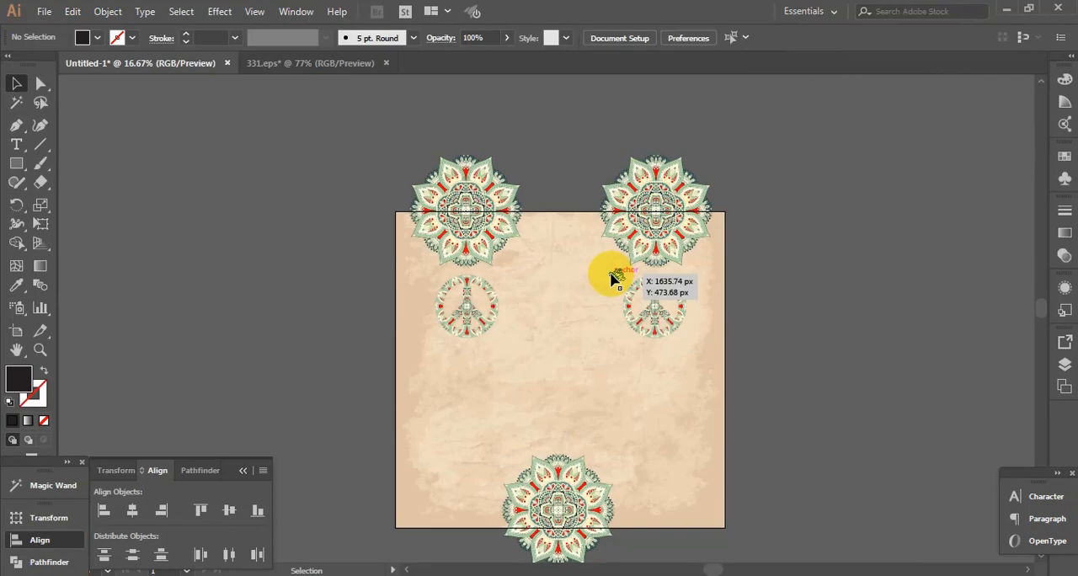
left_click(44, 12)
left_click(90, 140)
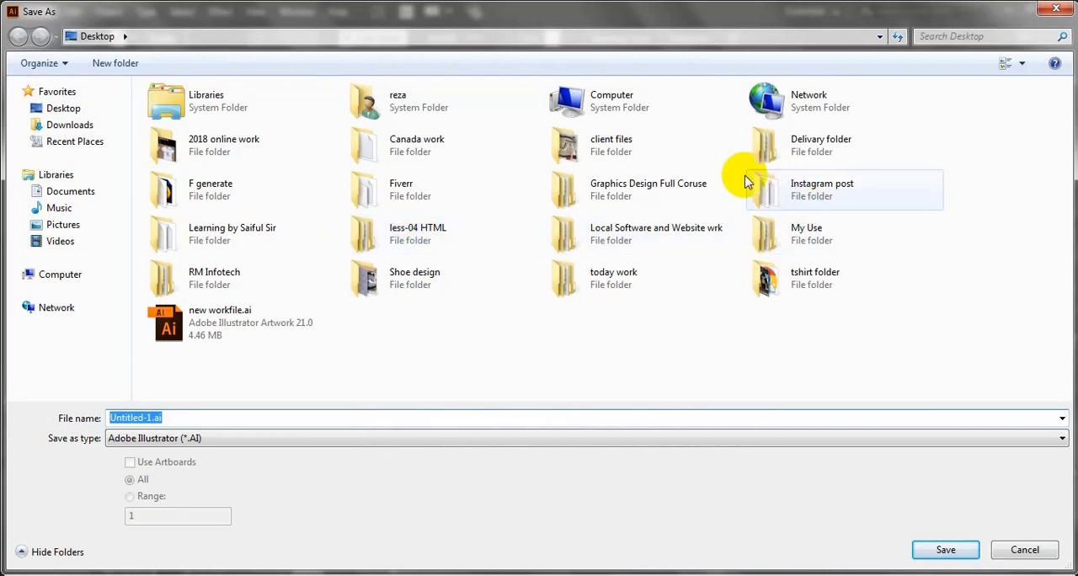
double_click(619, 150)
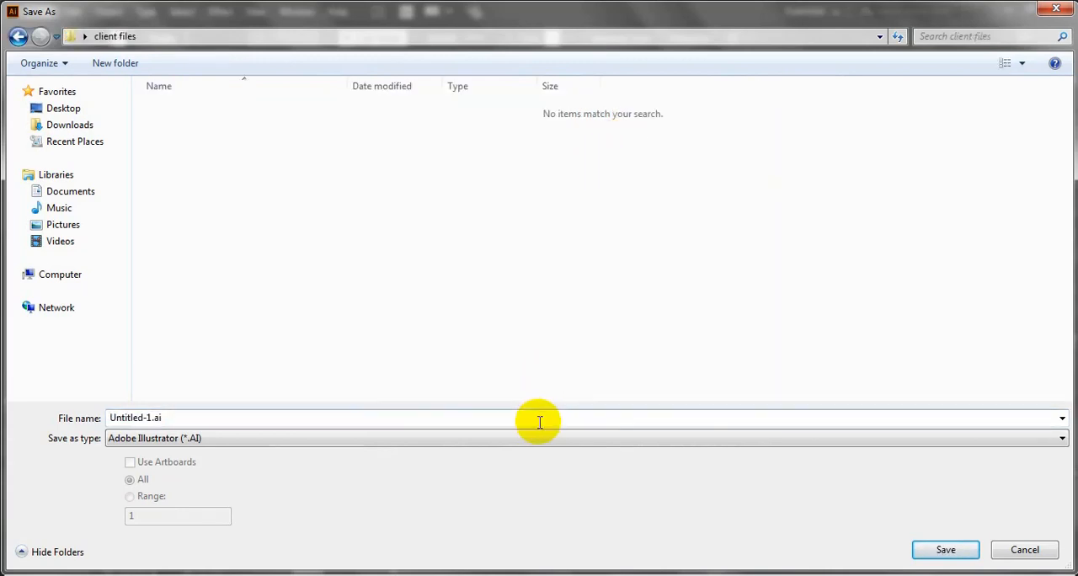
type("31")
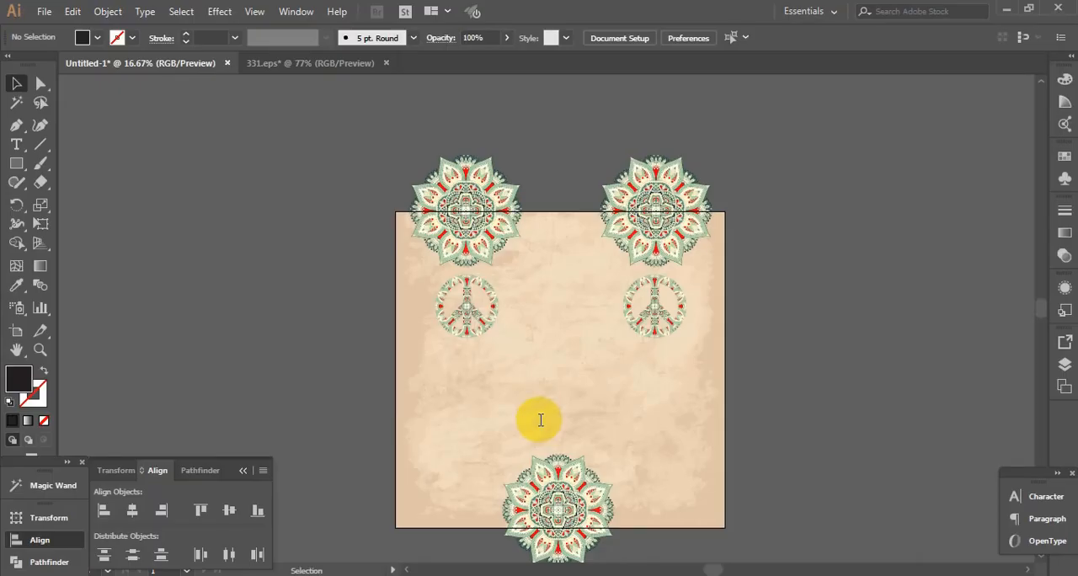
left_click(692, 491)
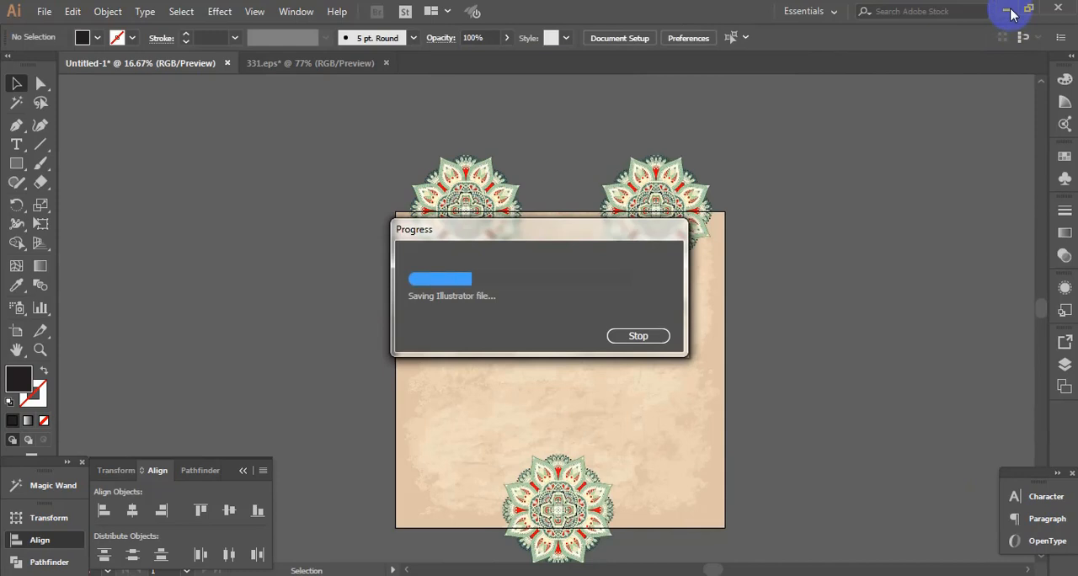
Go to the desktop and paste the shoe01.jpg design image into the "client files" folder
left_click(1008, 10)
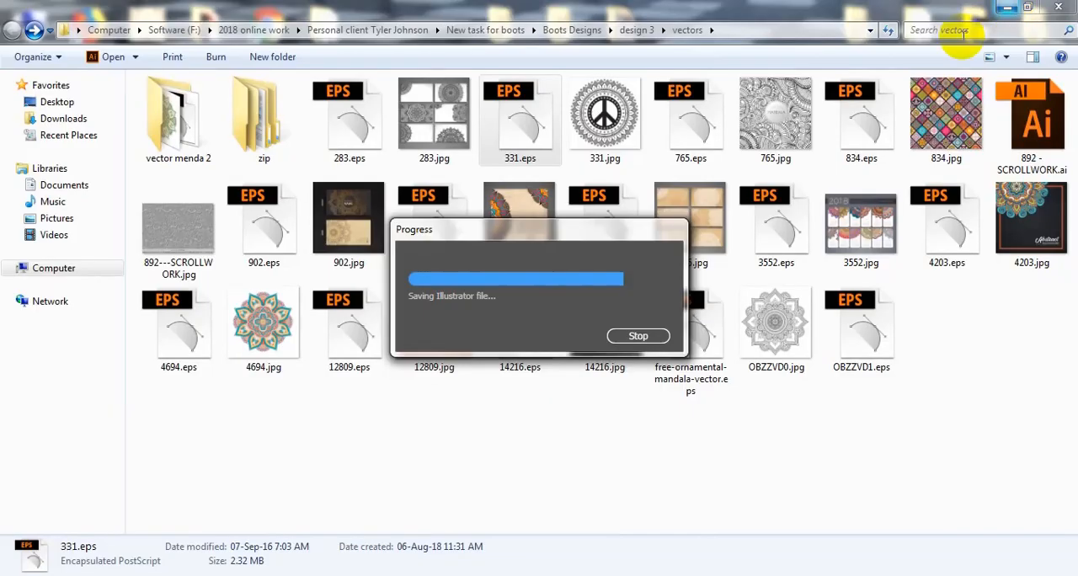
left_click(1006, 7)
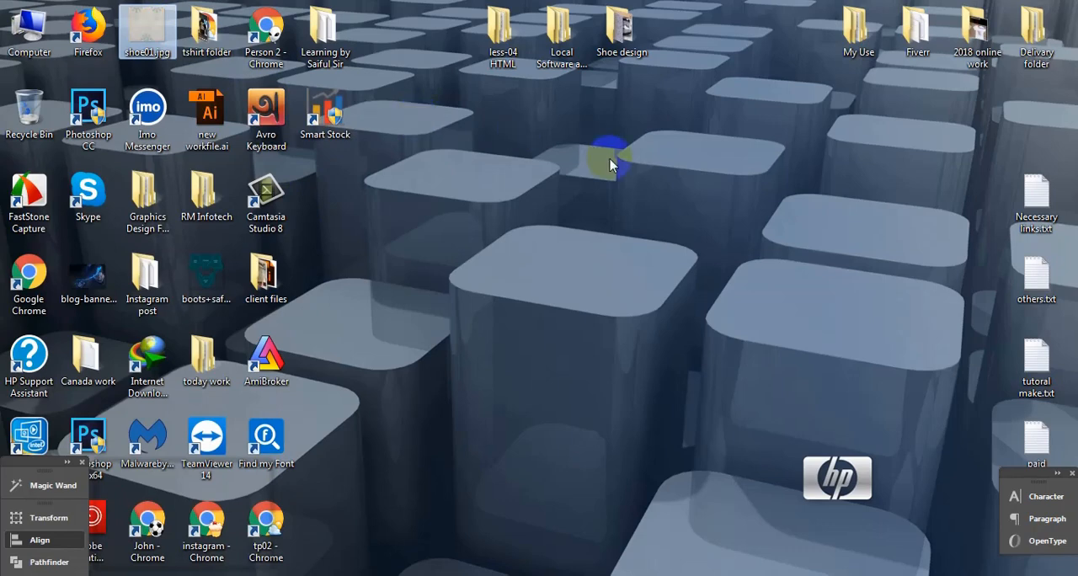
double_click(264, 284)
key("ctrl+v")
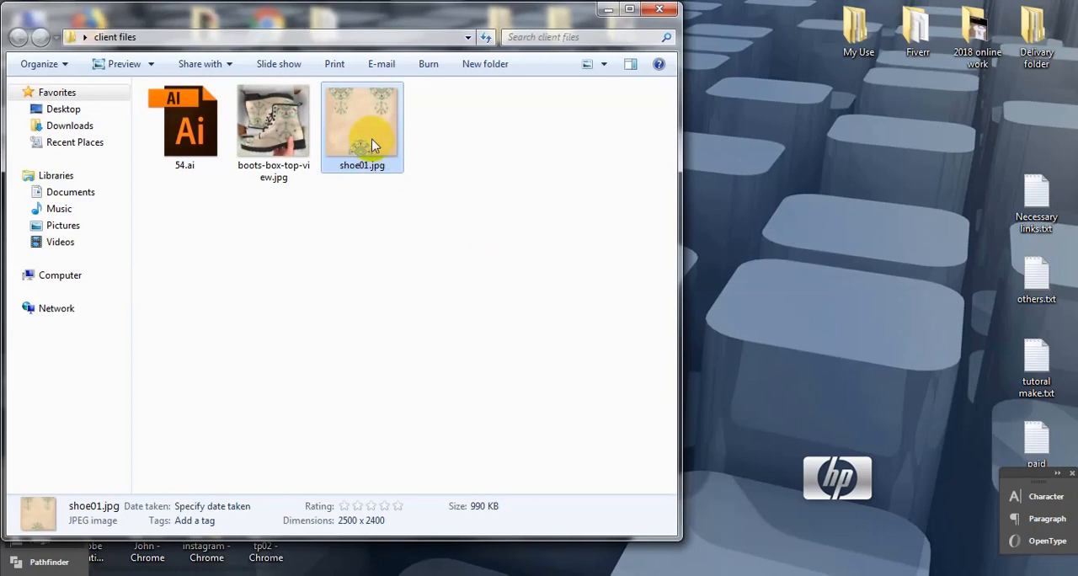
Review the client deliverables one by one: boots-box-top-view.jpg, shoe01.jpg and 54.ai
left_click_drag(410, 238, 273, 132)
left_click(273, 132)
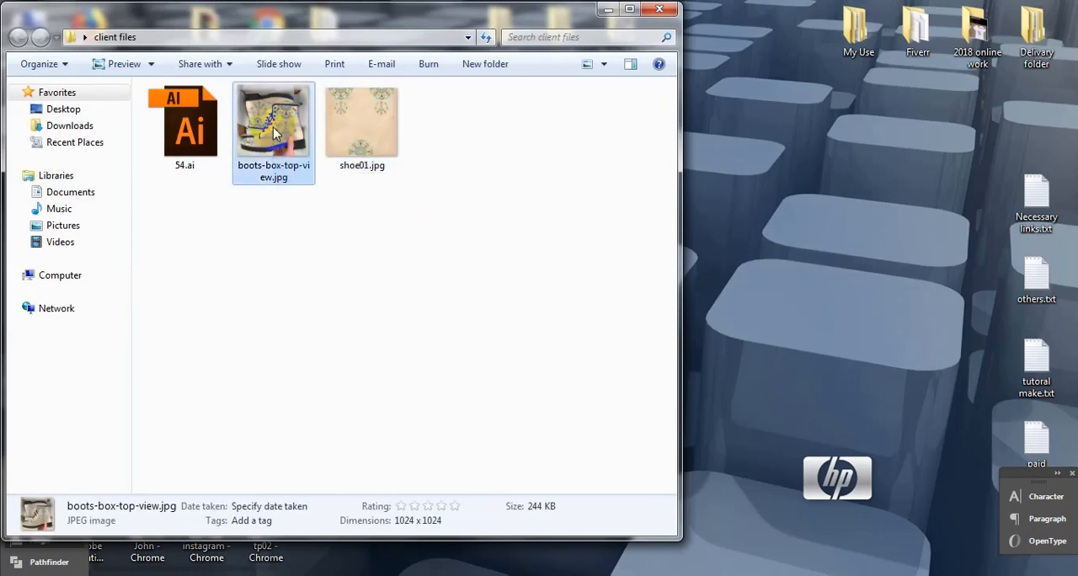
left_click(383, 139)
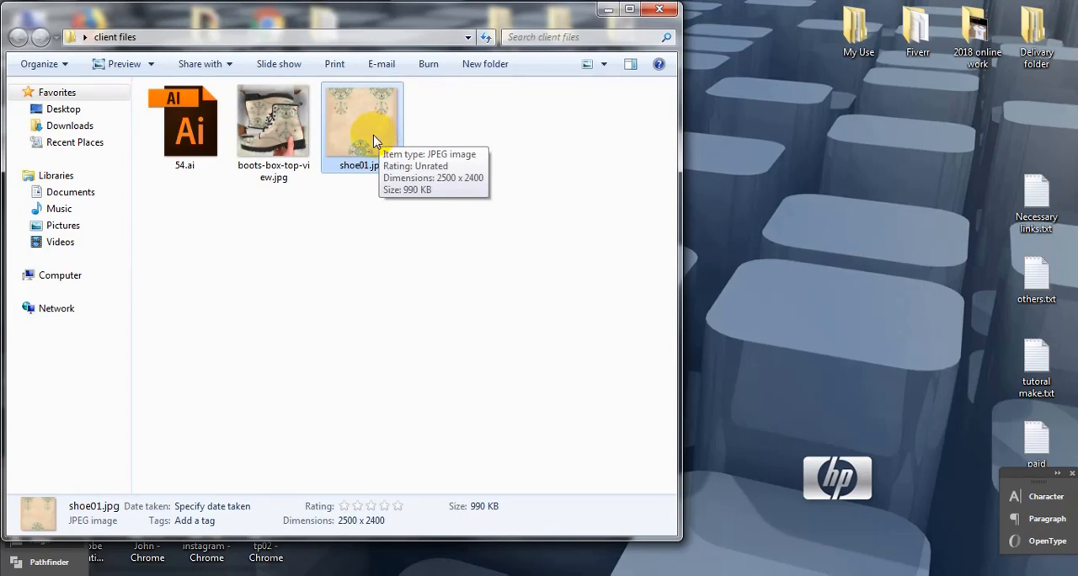
left_click(271, 126)
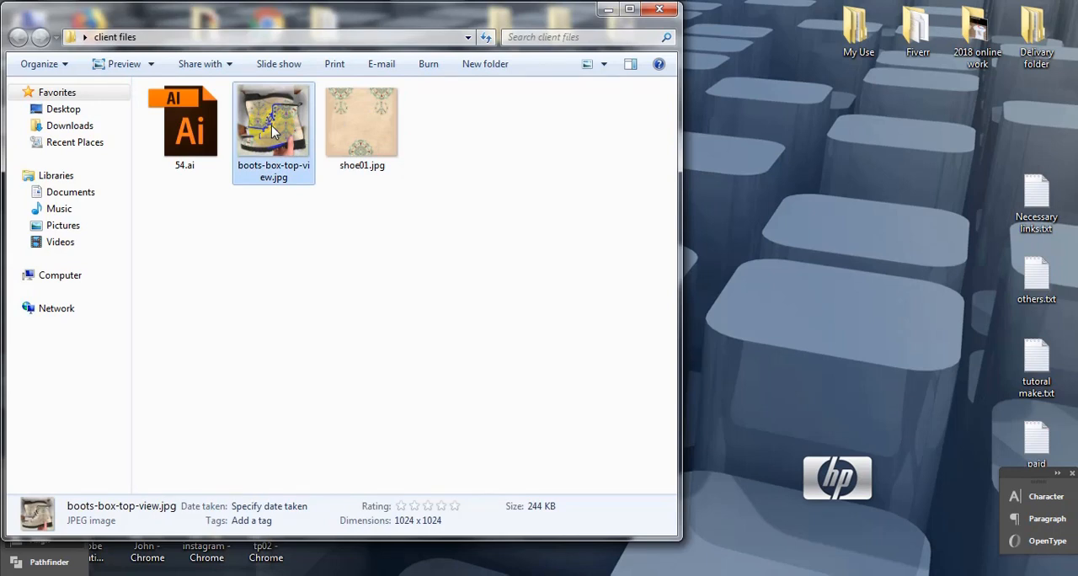
left_click(191, 123)
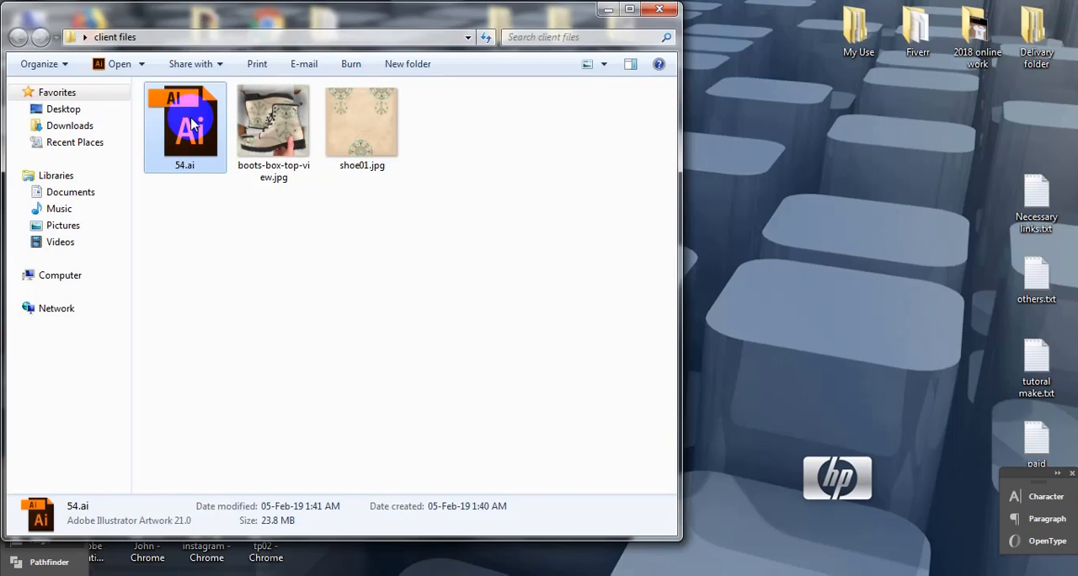
left_click(375, 142)
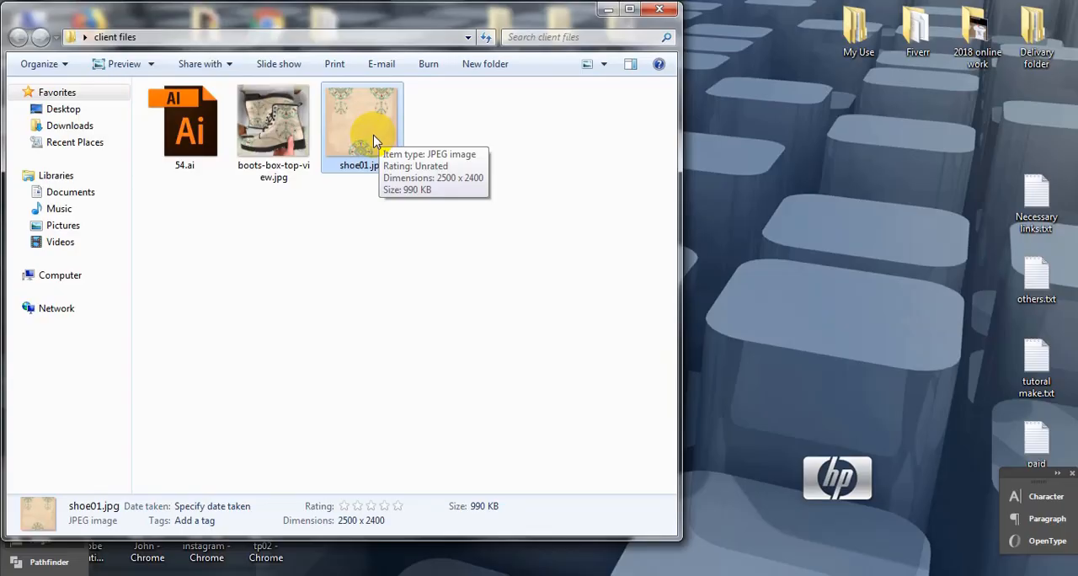
left_click(272, 126)
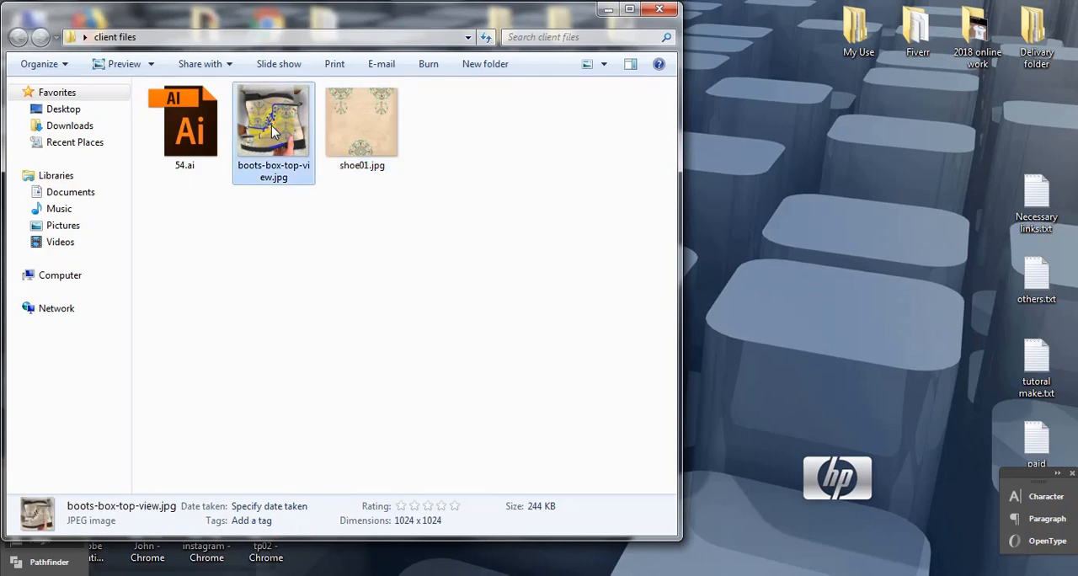
left_click(191, 124)
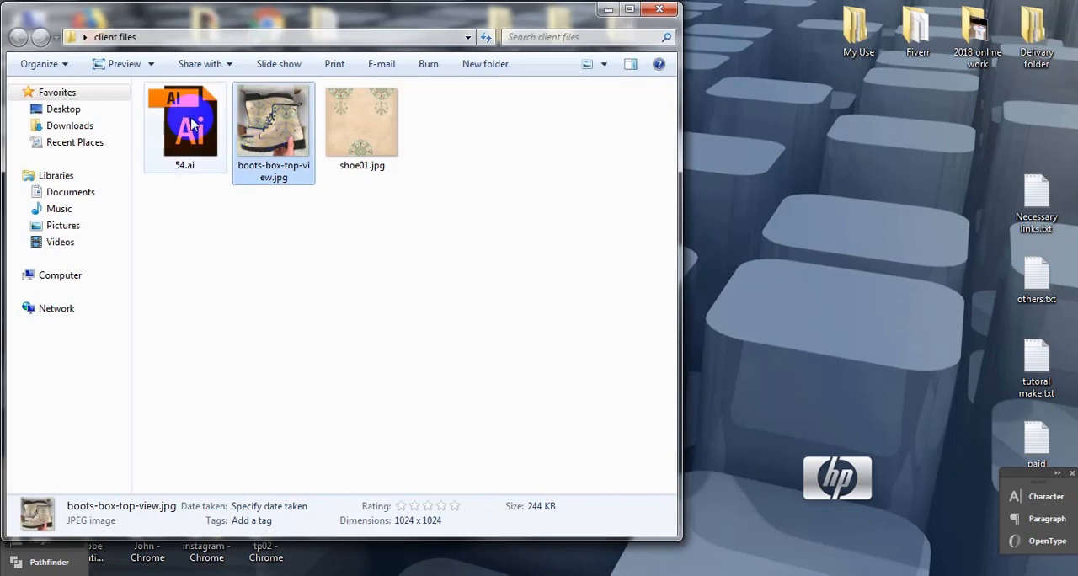